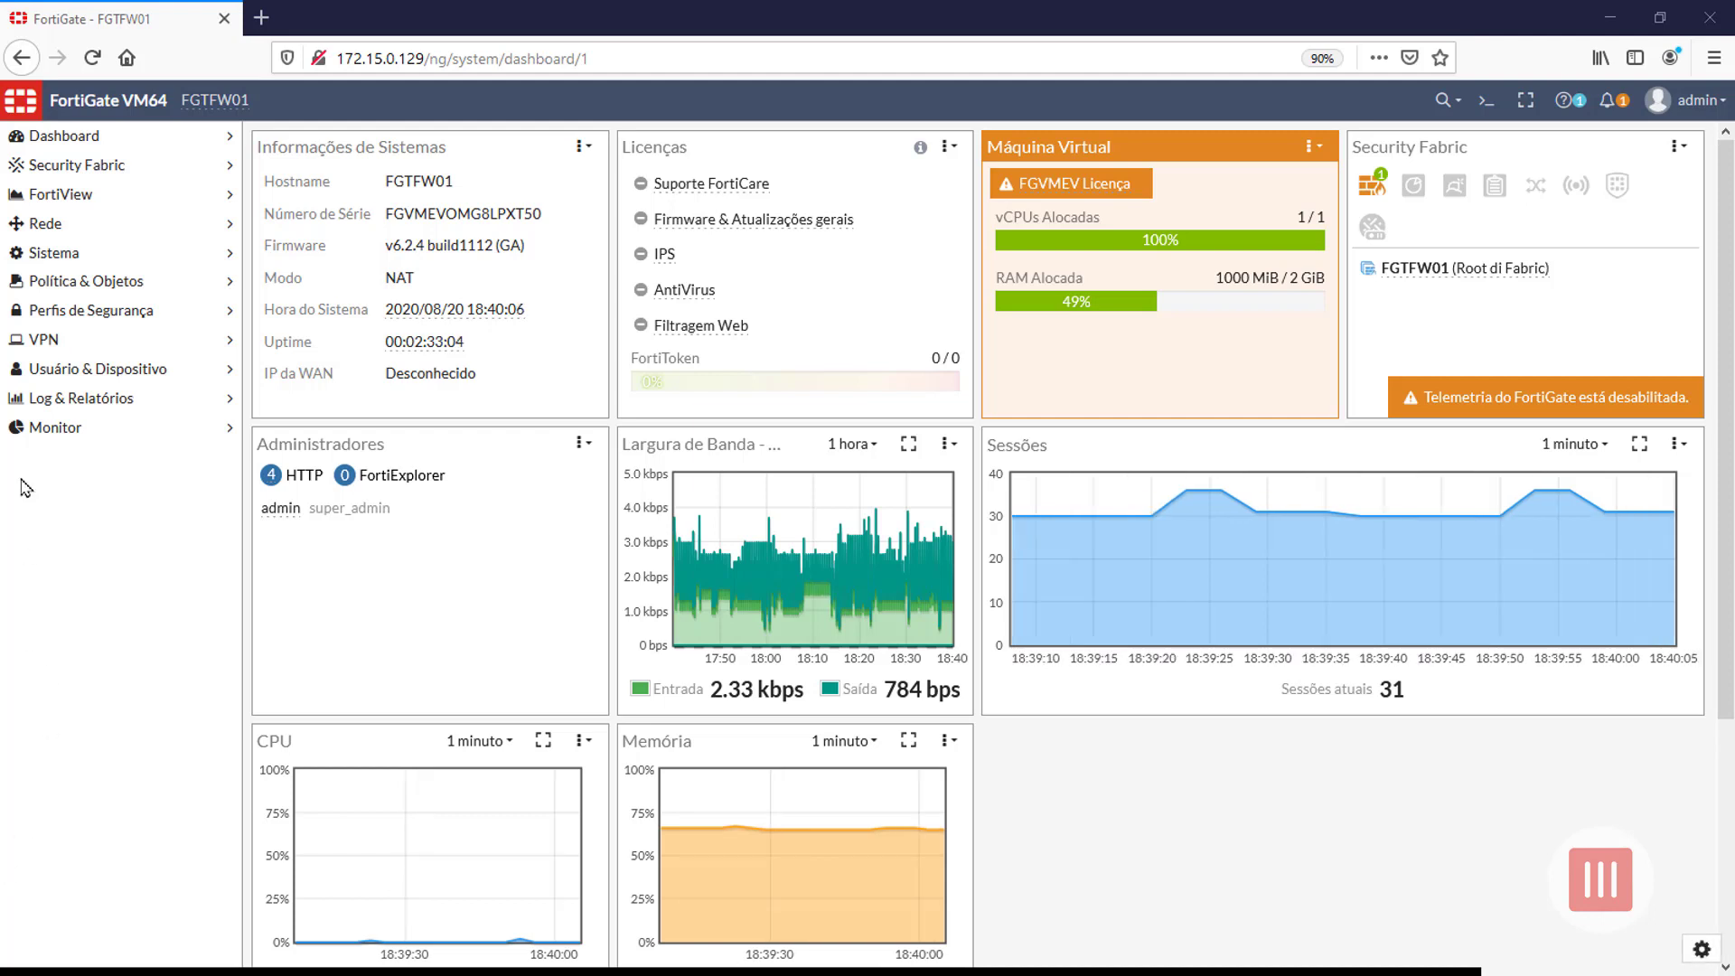
Look over the Controlador de VPN Overlay page and the Tuneis IPsec list in the VPN section.
left_click(67, 344)
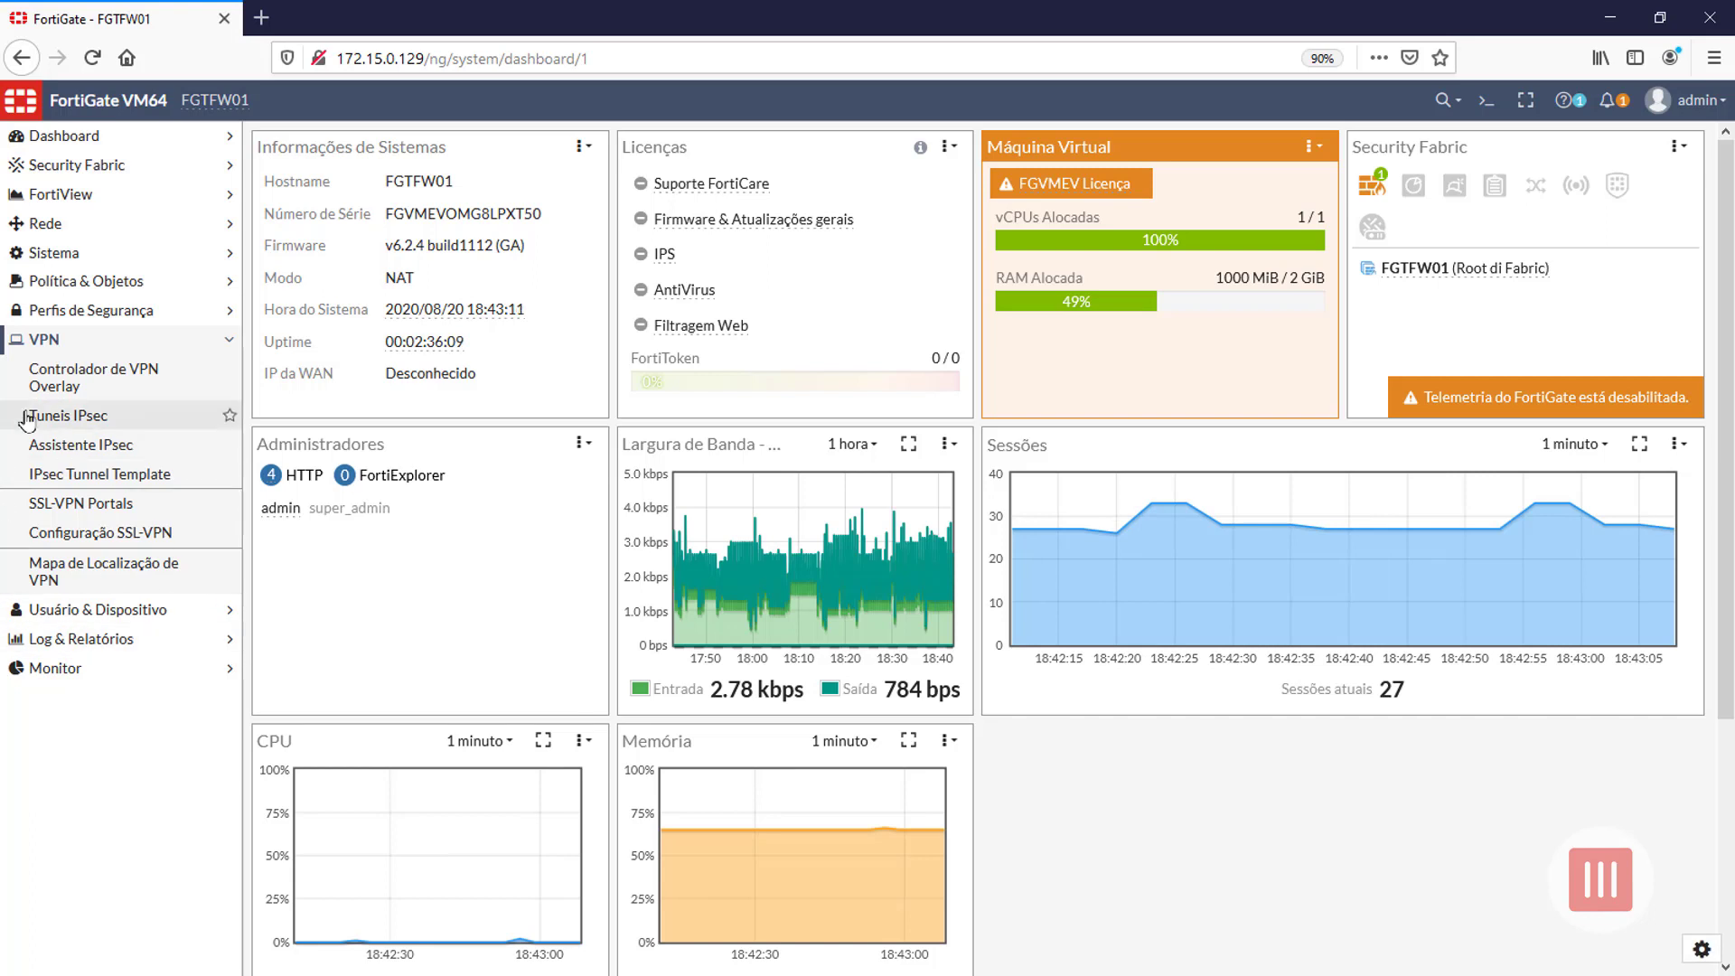
left_click(60, 357)
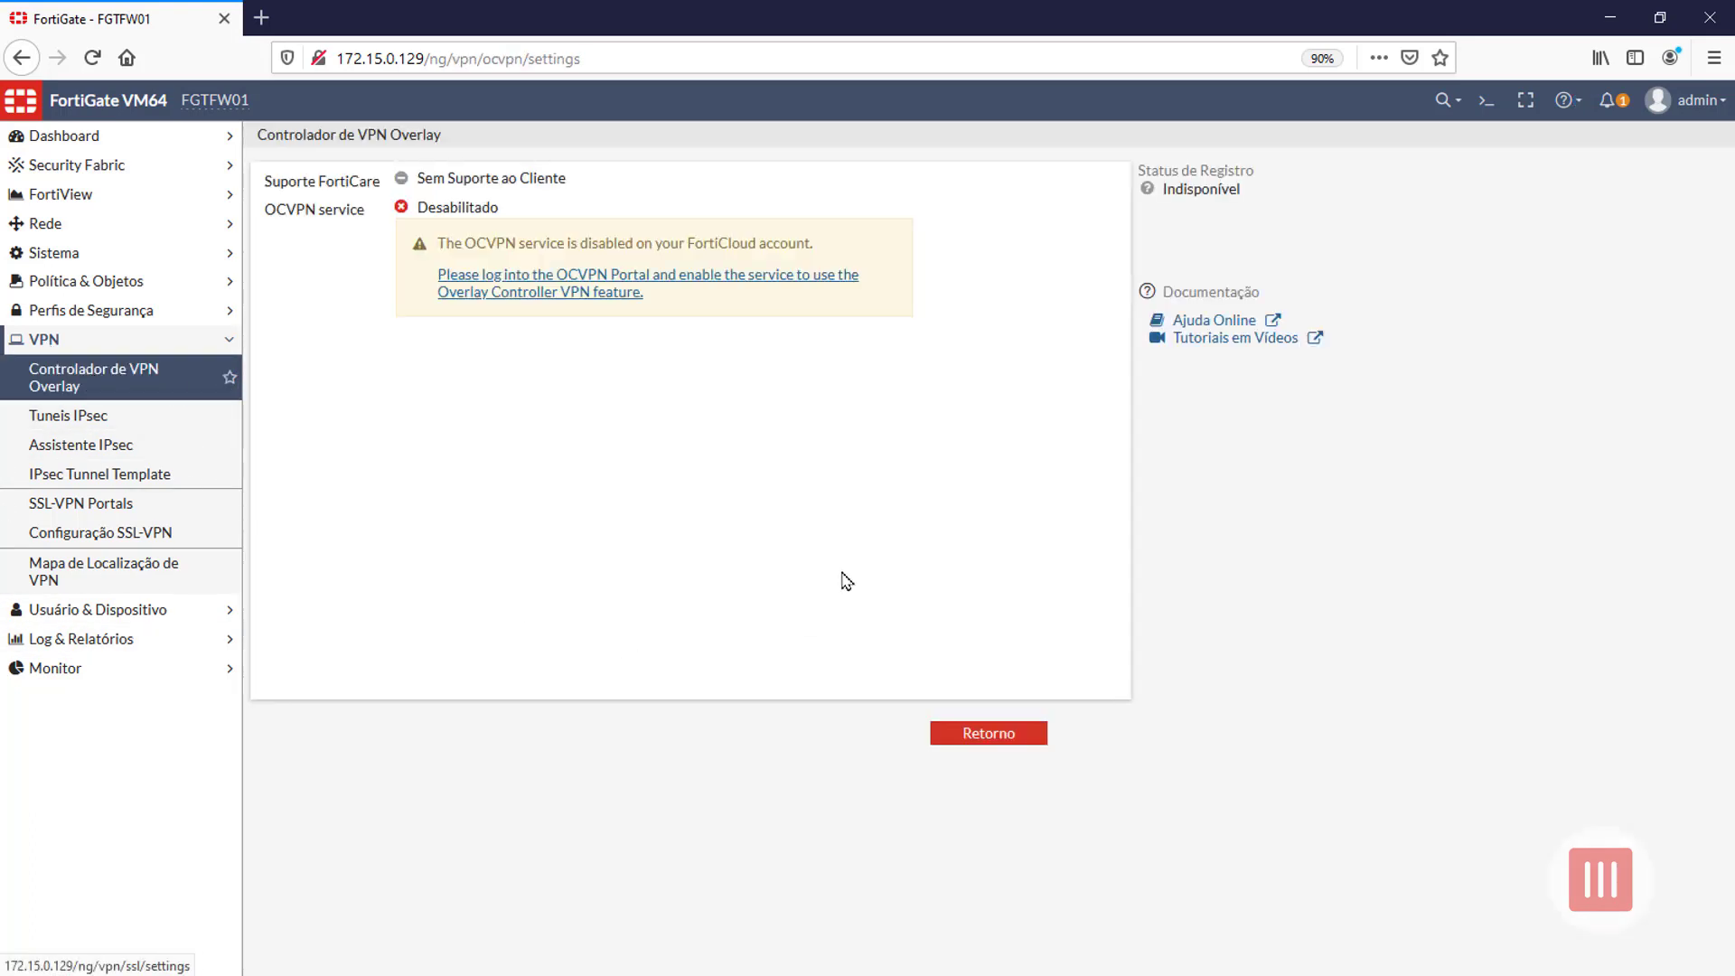
left_click(68, 418)
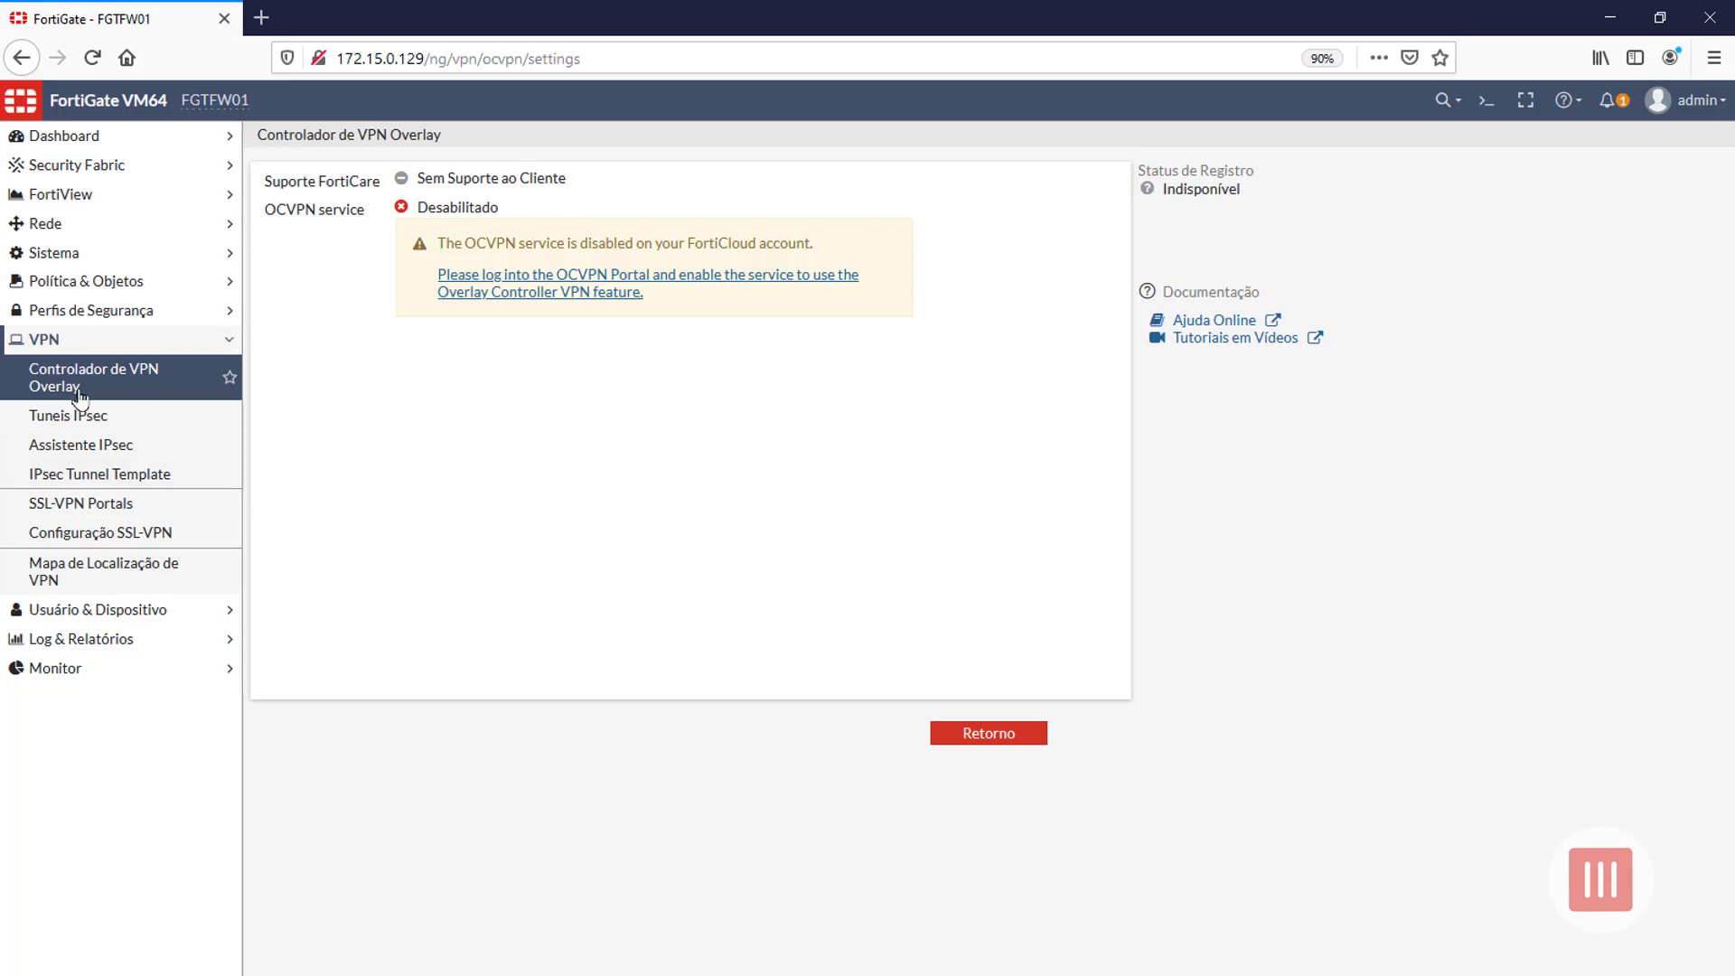
left_click(36, 415)
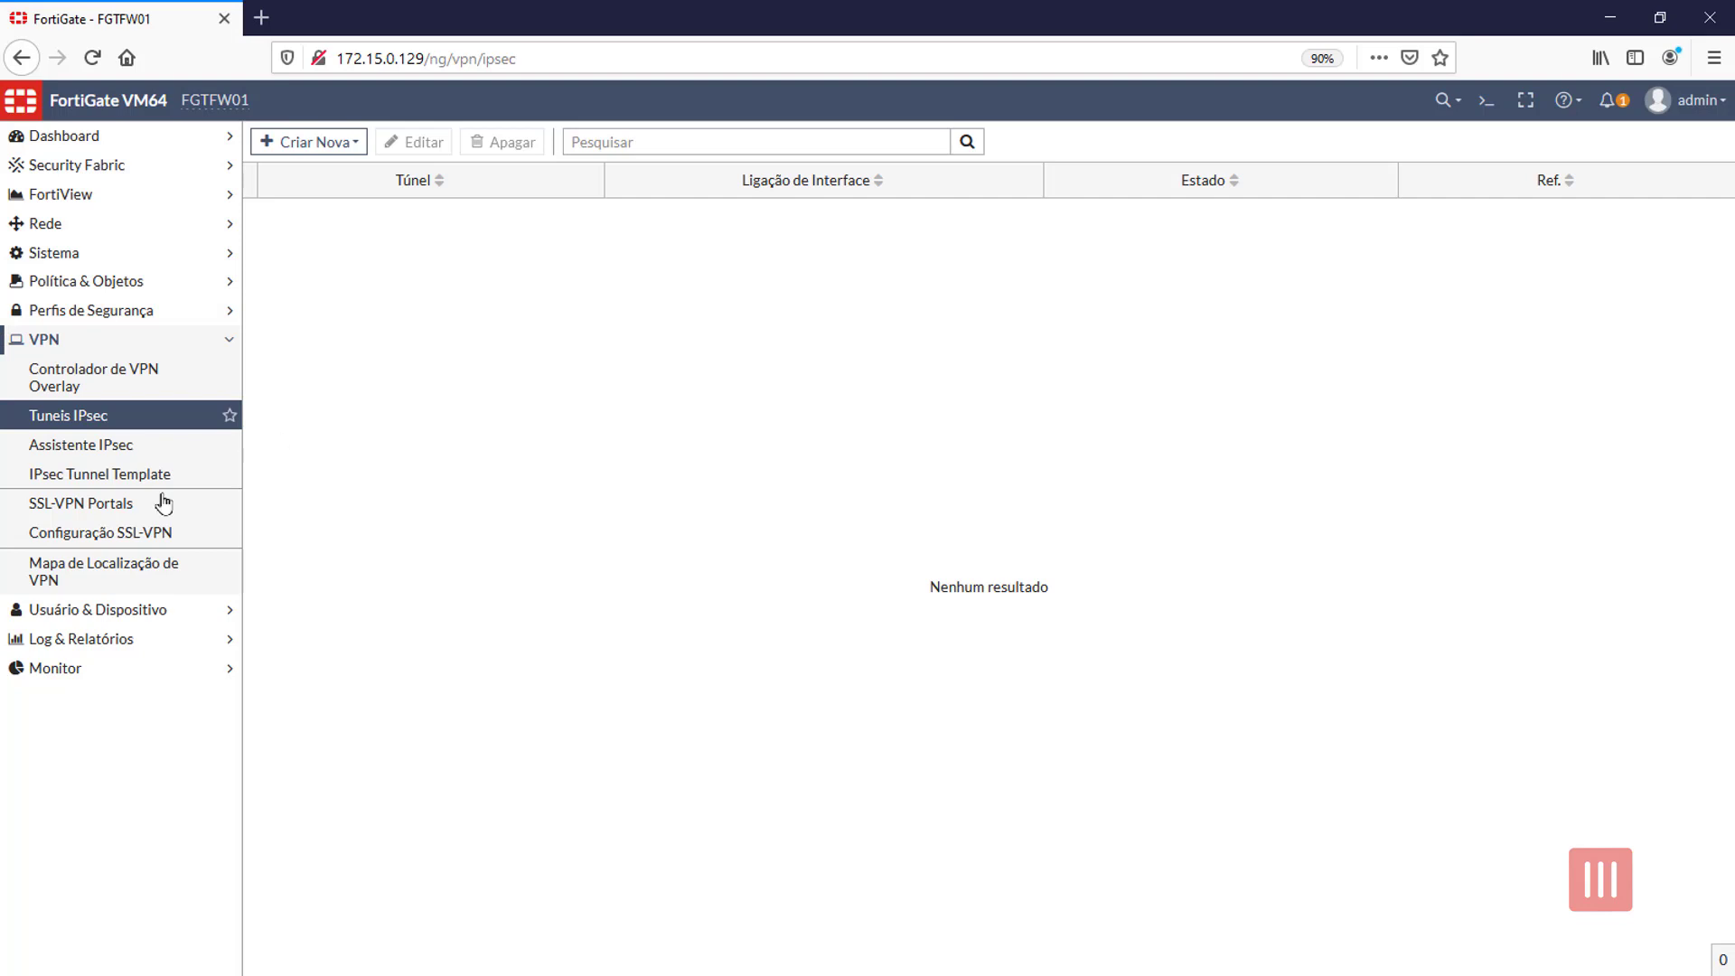
Compare the Acesso Remoto device types, Baseado em Cliente and Nativo, with the Site para Site model in the IPsec wizard.
left_click(80, 445)
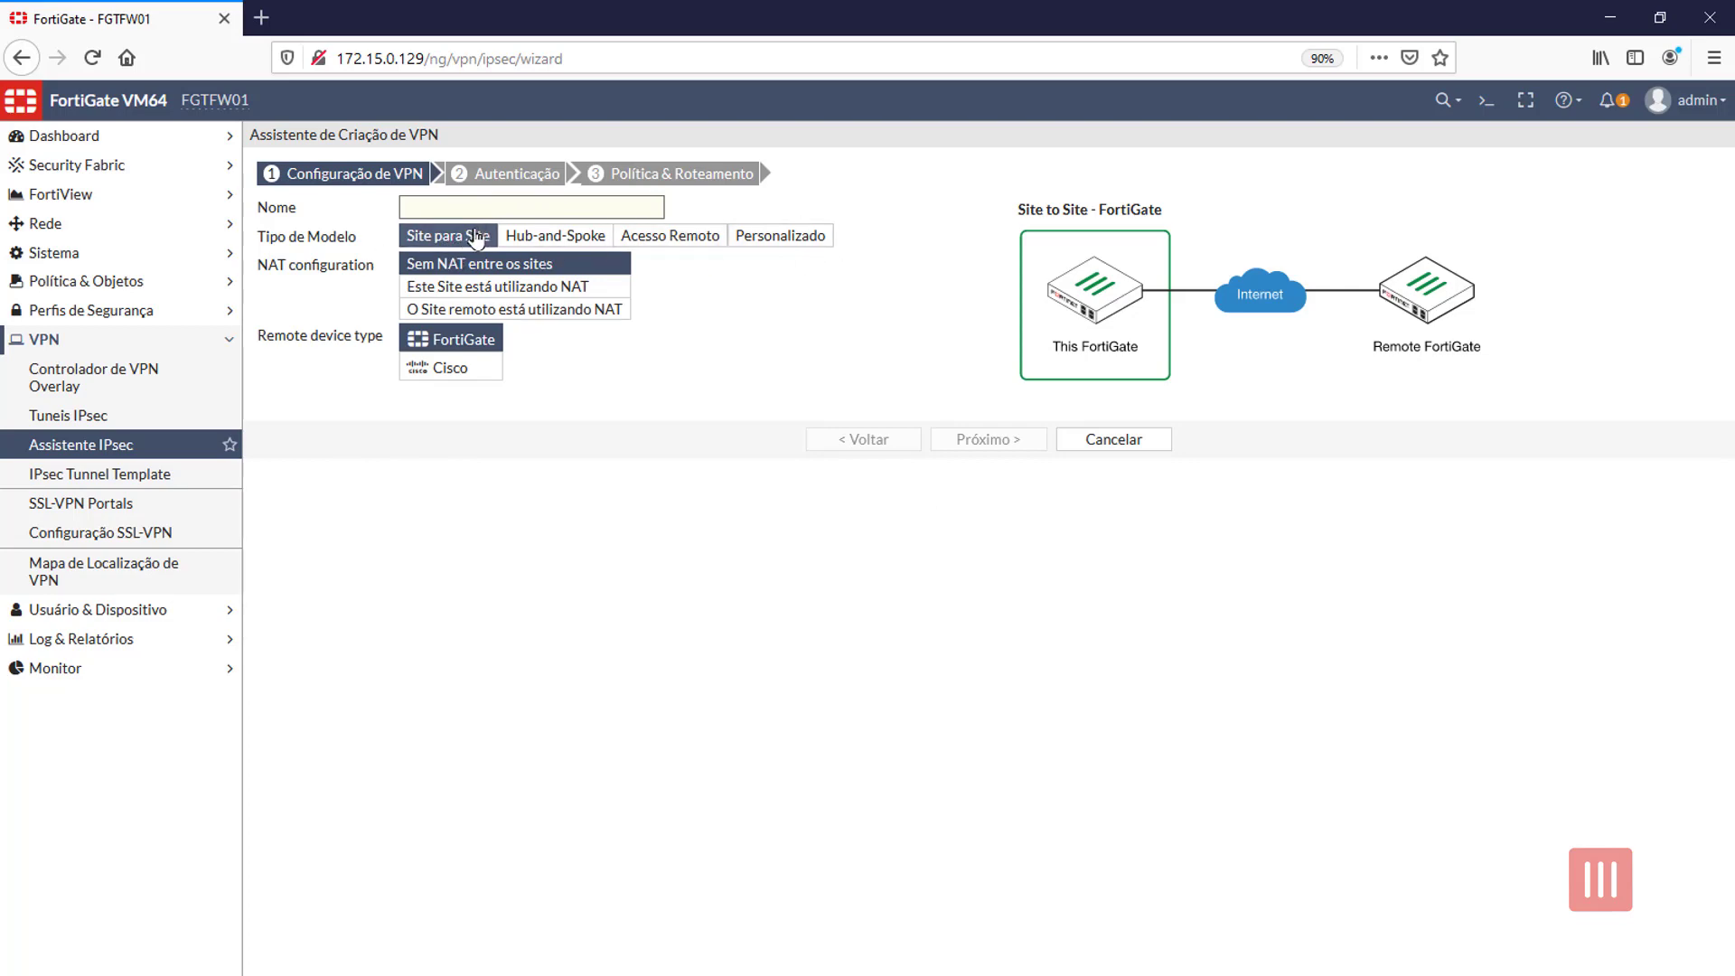
left_click(688, 235)
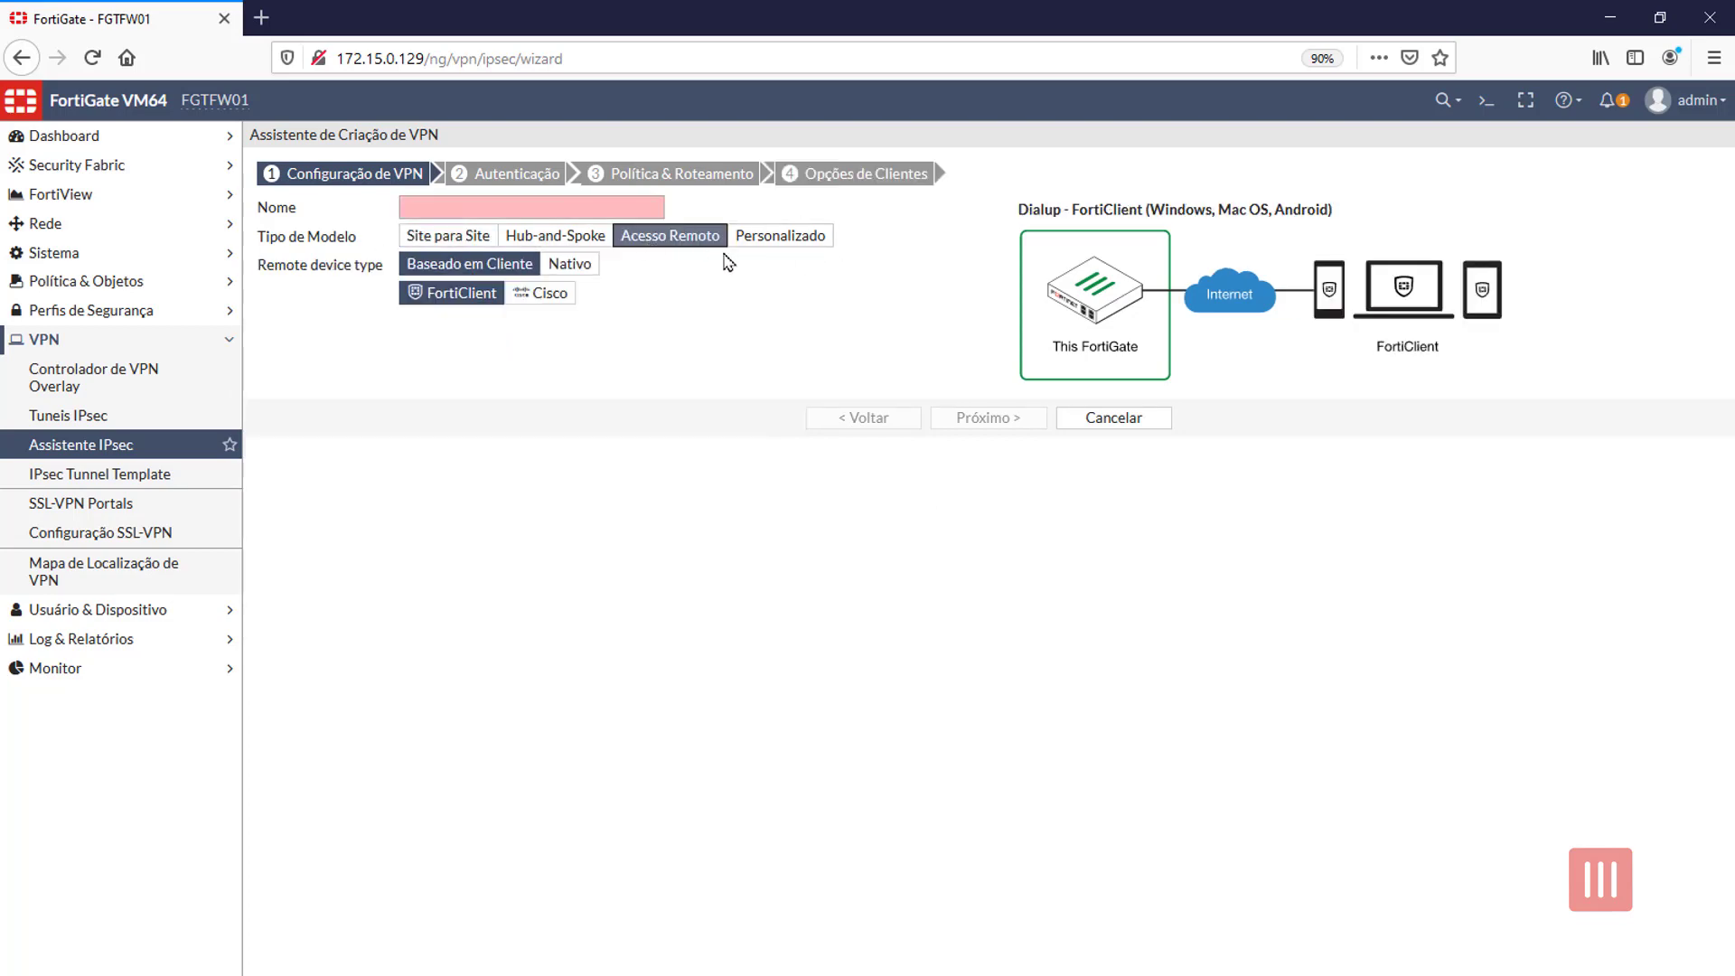
left_click(568, 264)
left_click(469, 264)
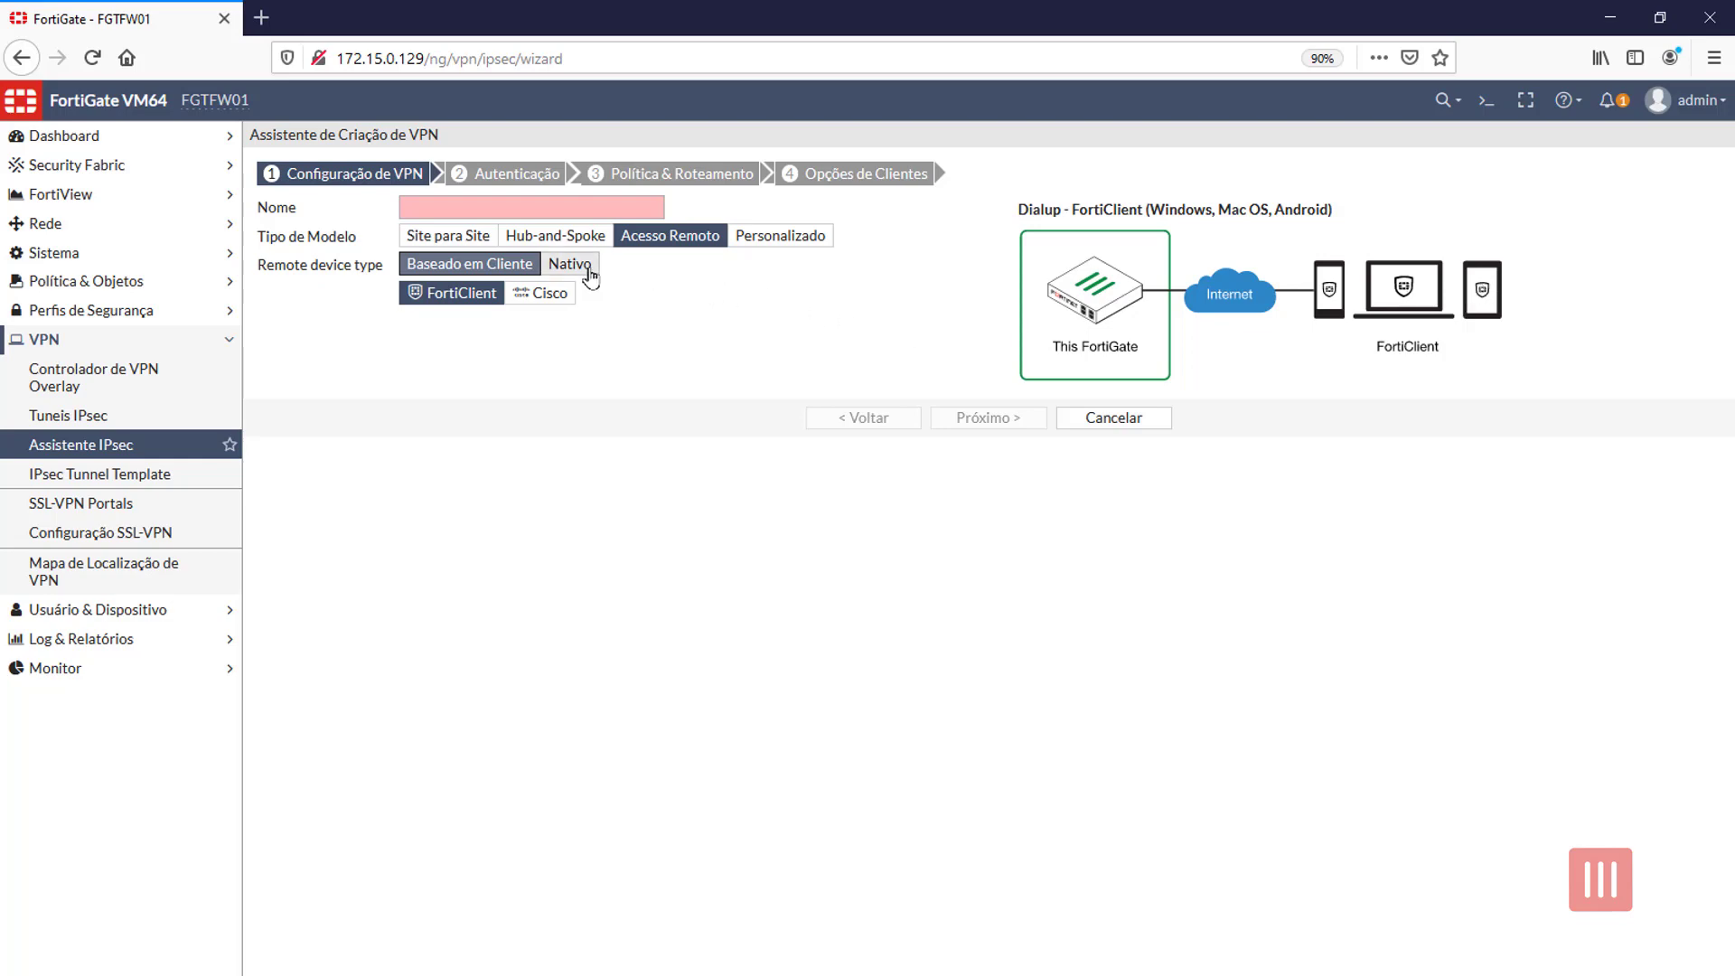
left_click(589, 273)
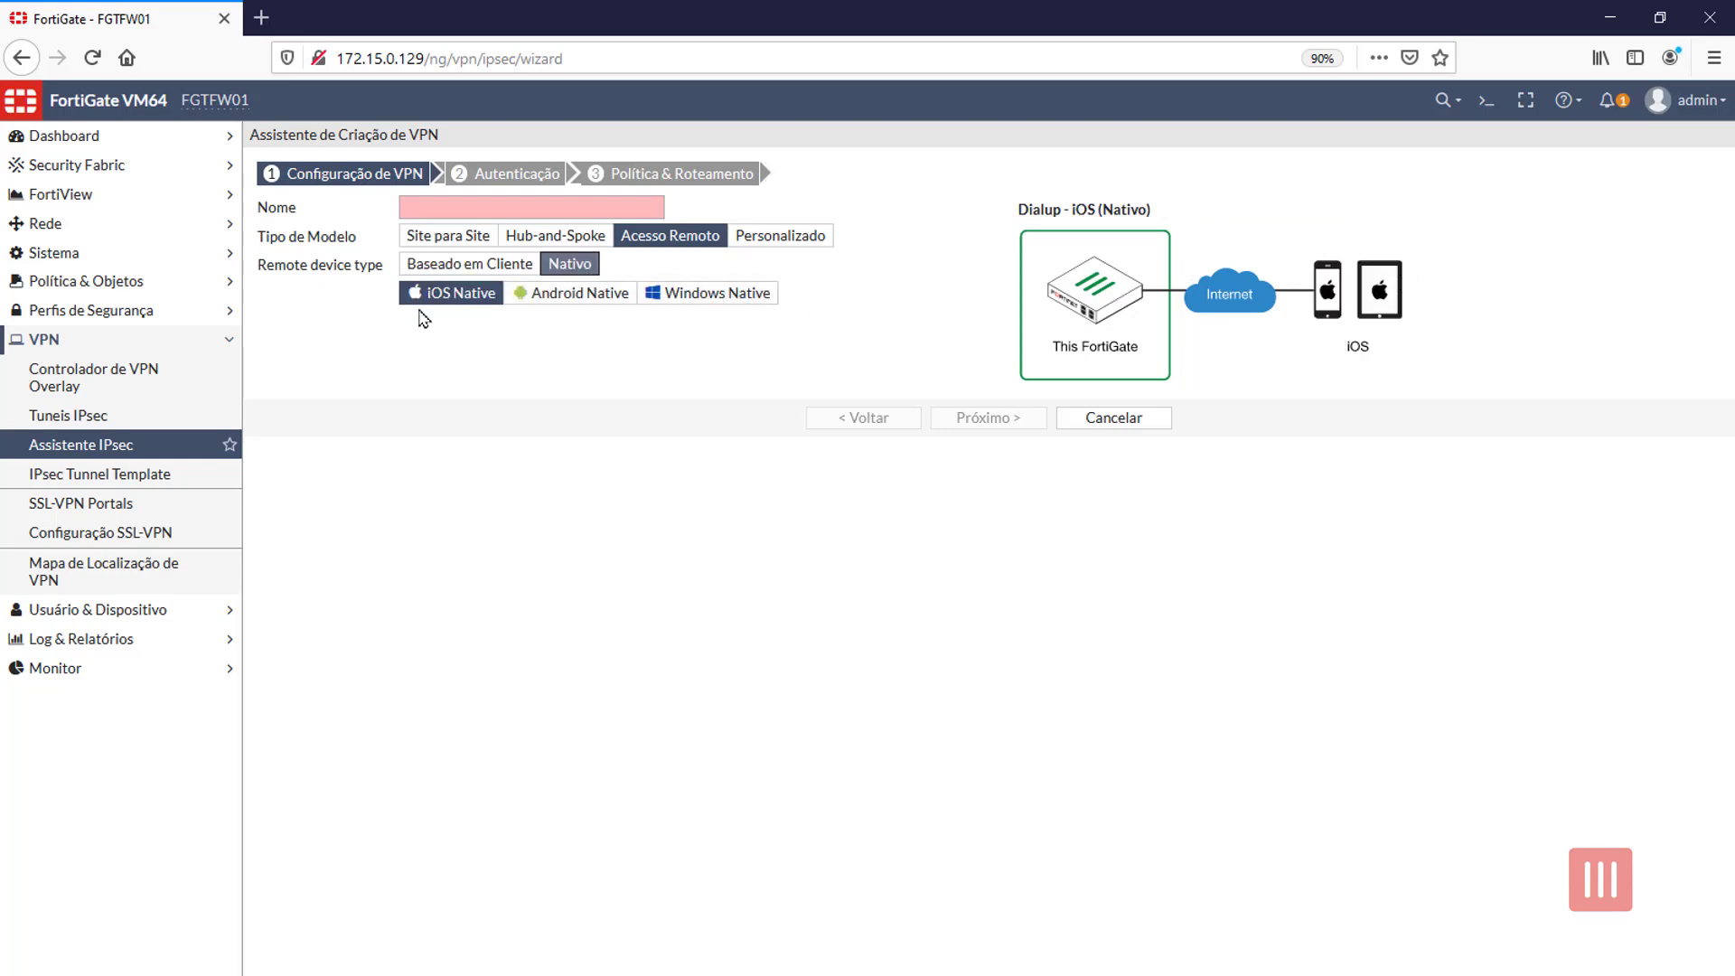
left_click(469, 264)
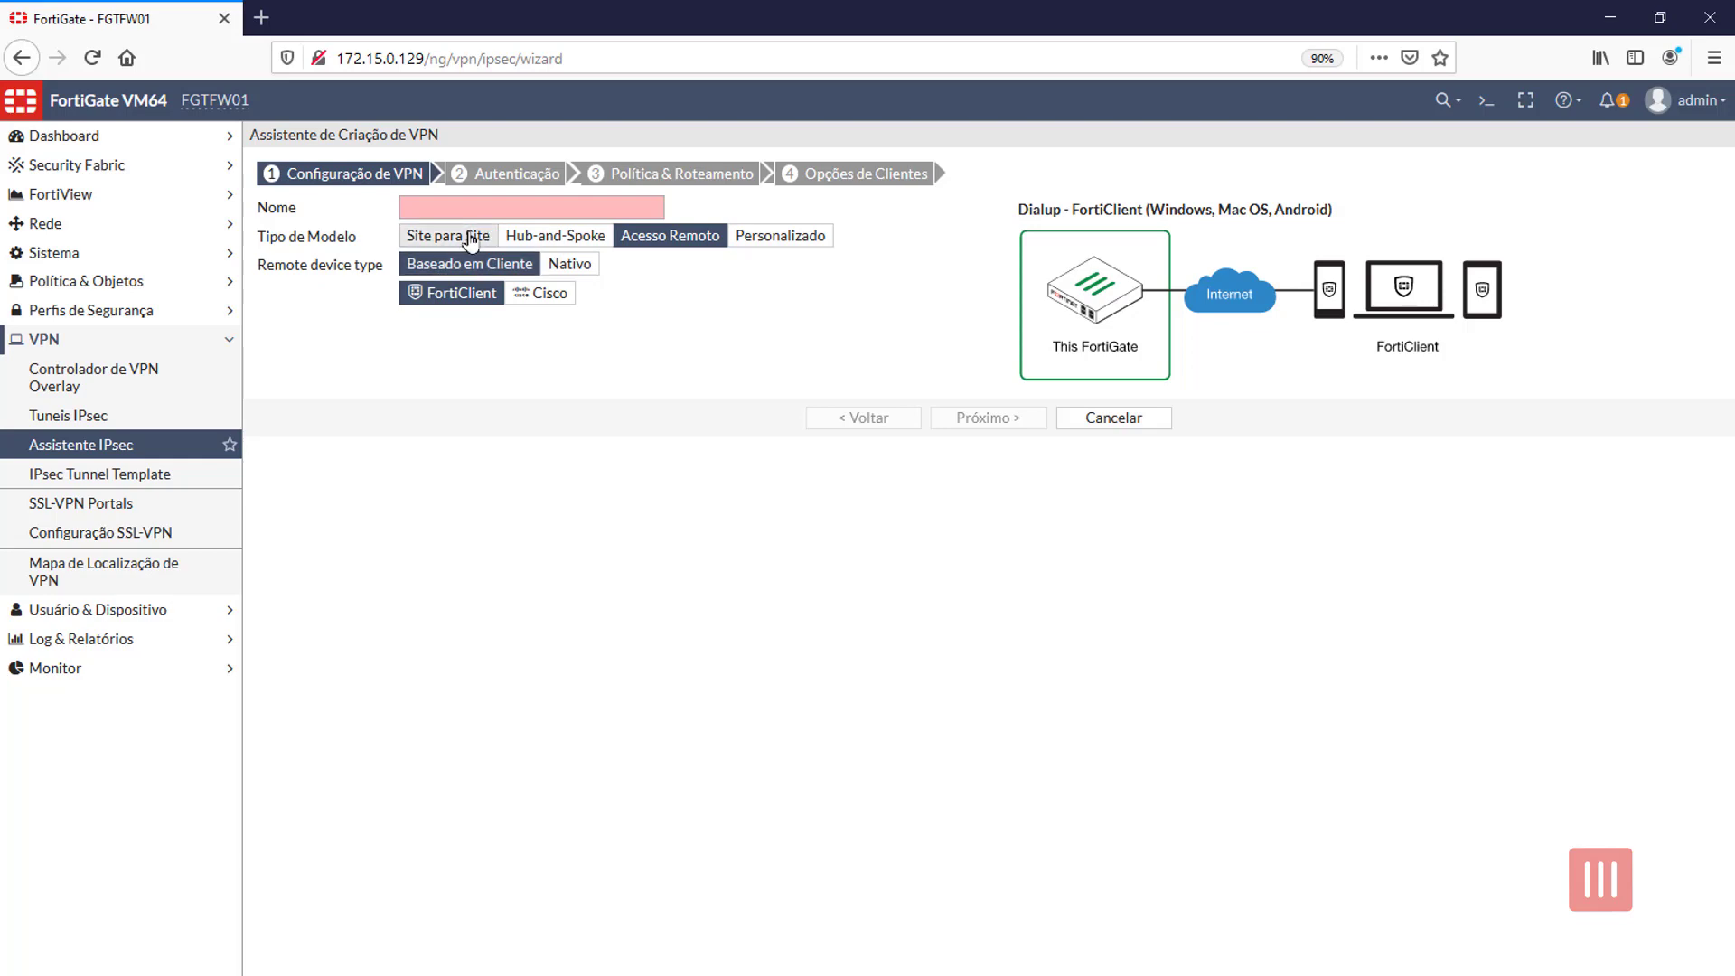
left_click(470, 237)
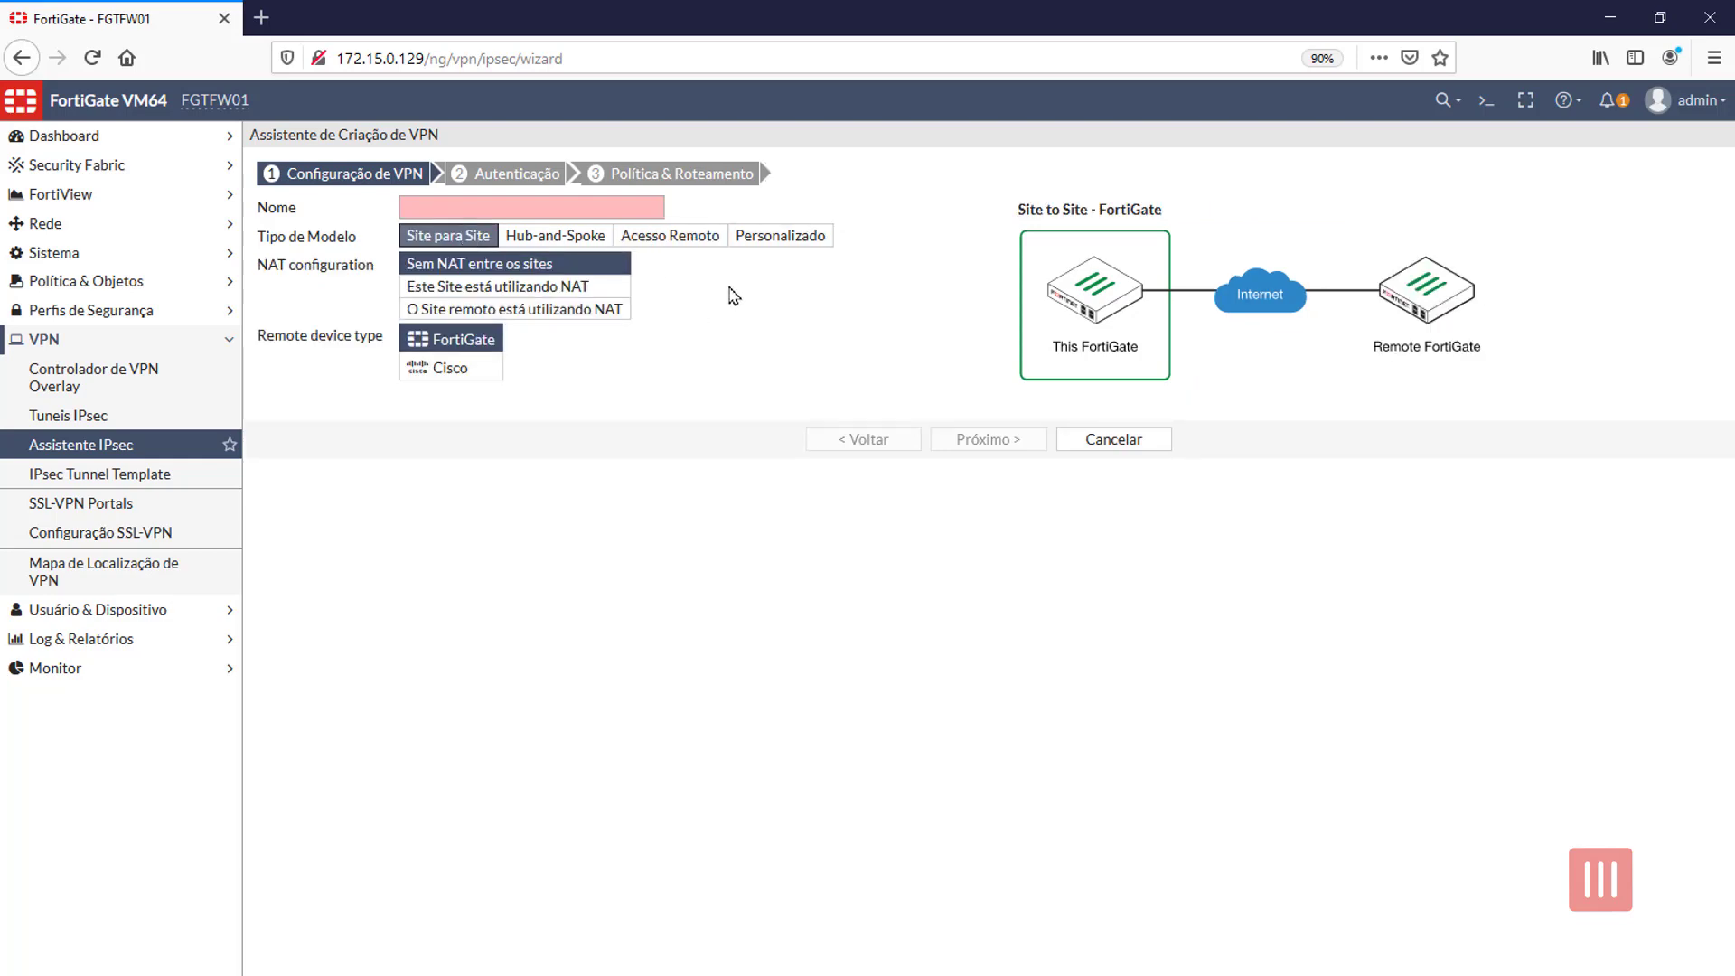
View the details of the Site to Site - FortiGate model among the IPsec tunnel templates.
left_click(45, 479)
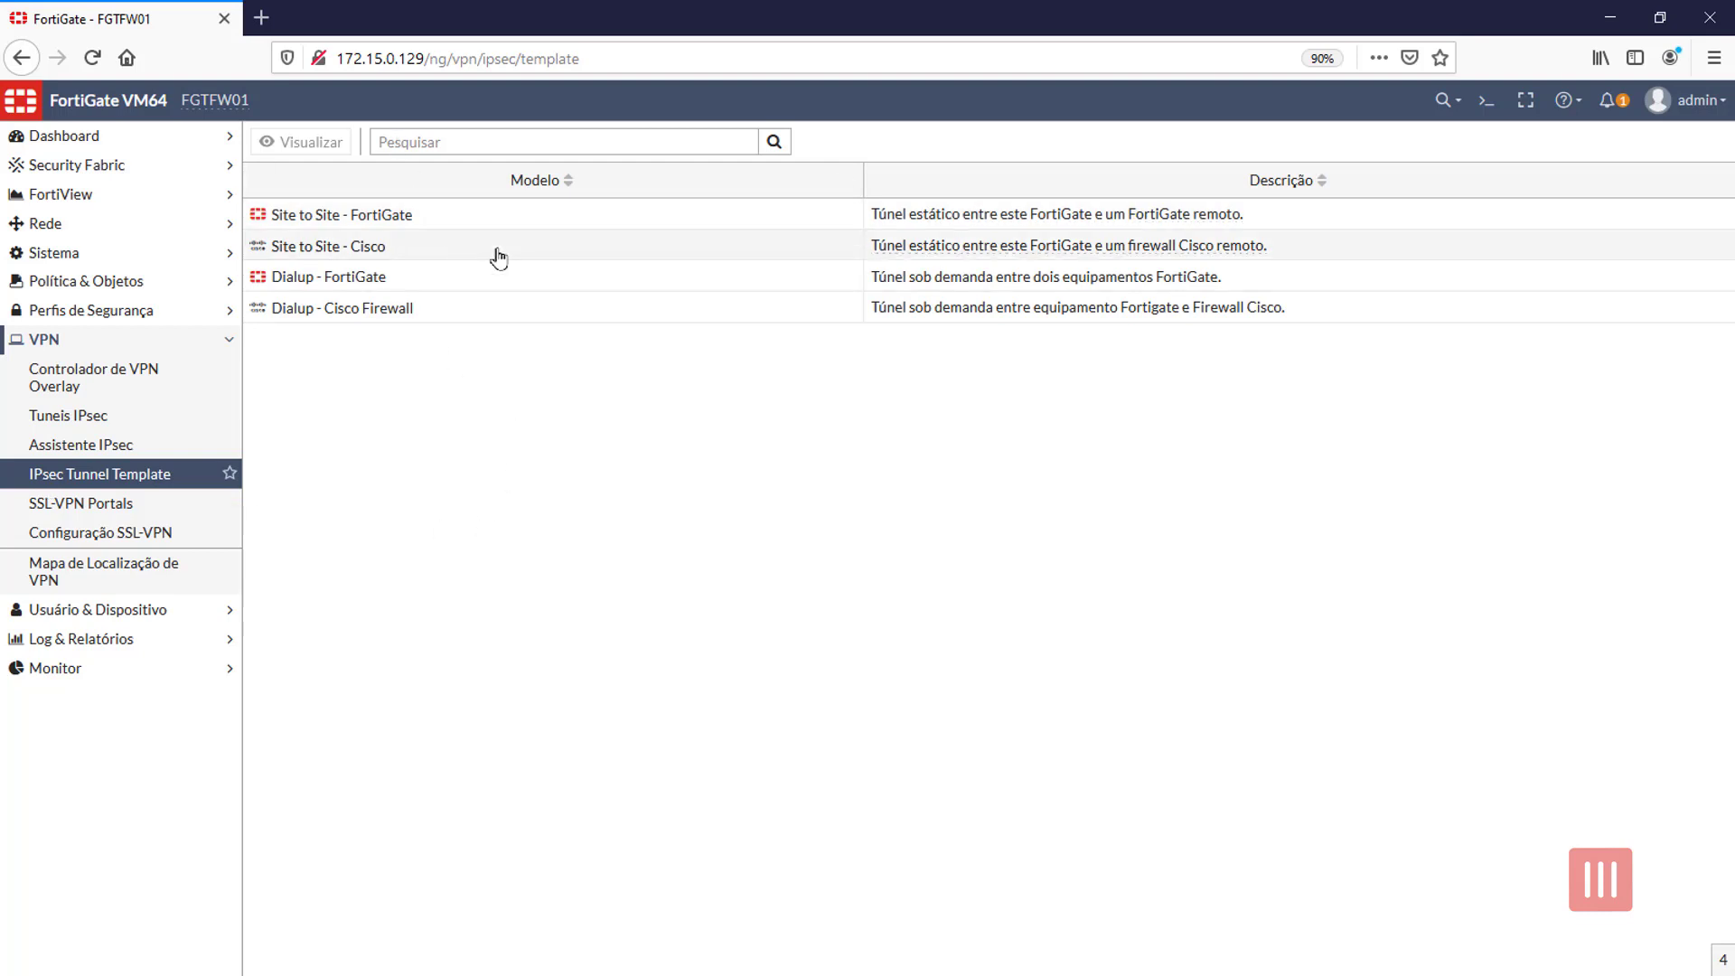
left_click(531, 223)
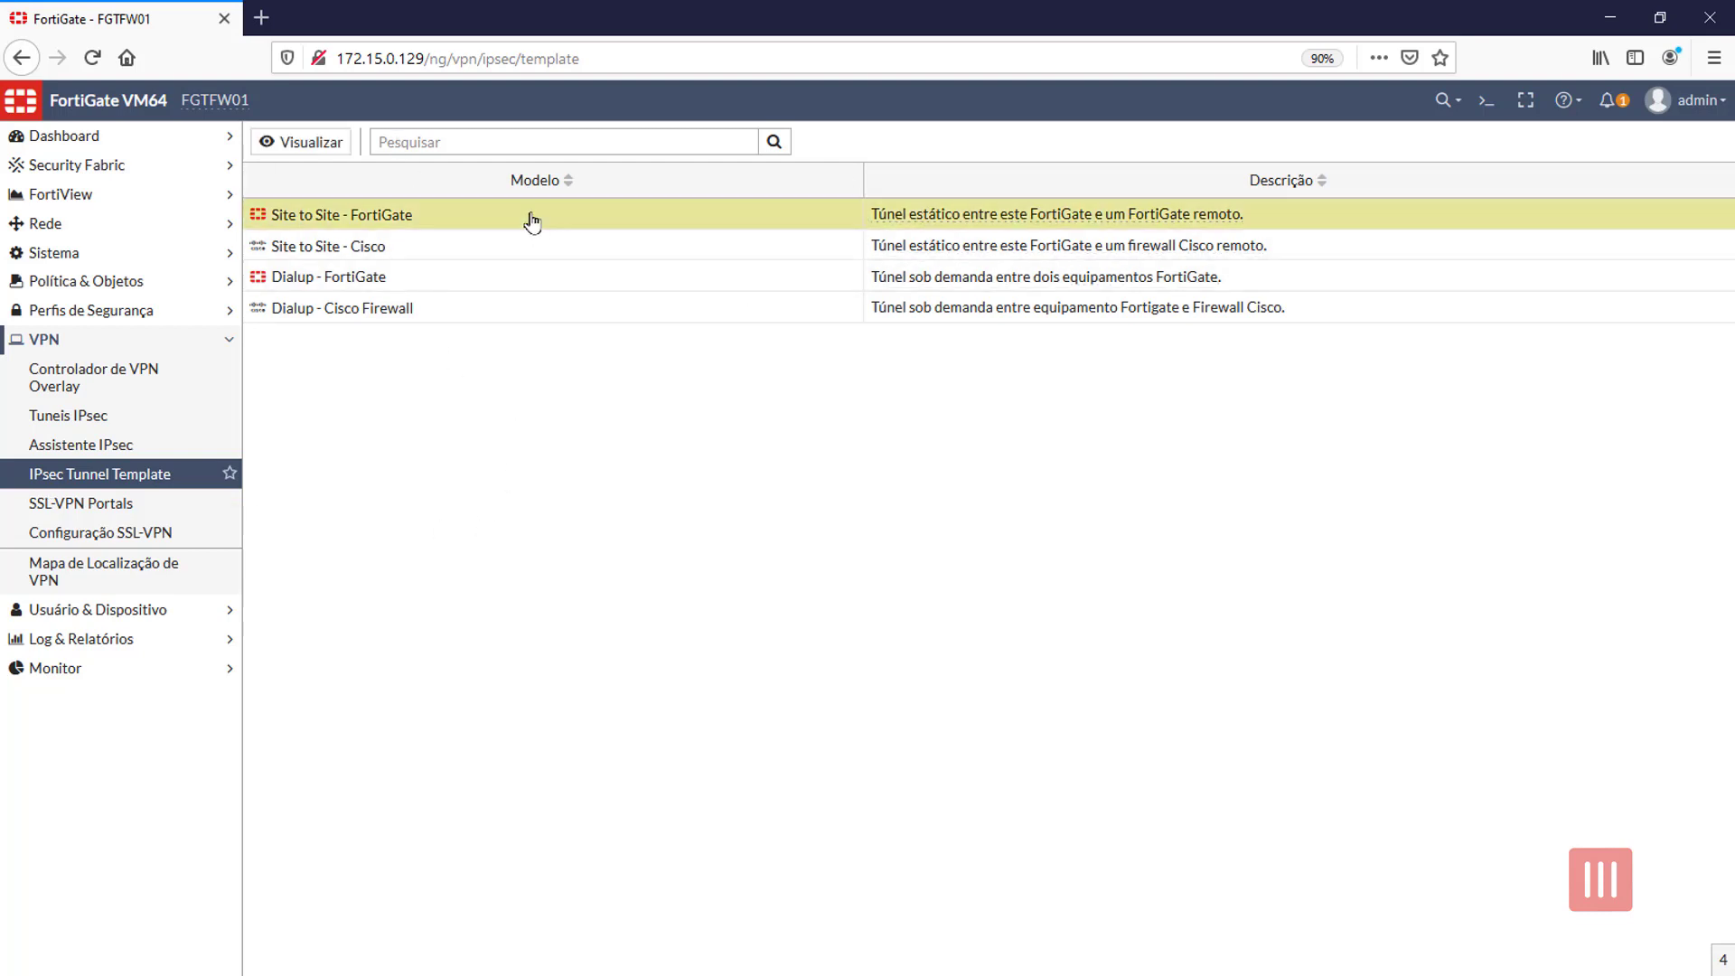
left_click(316, 142)
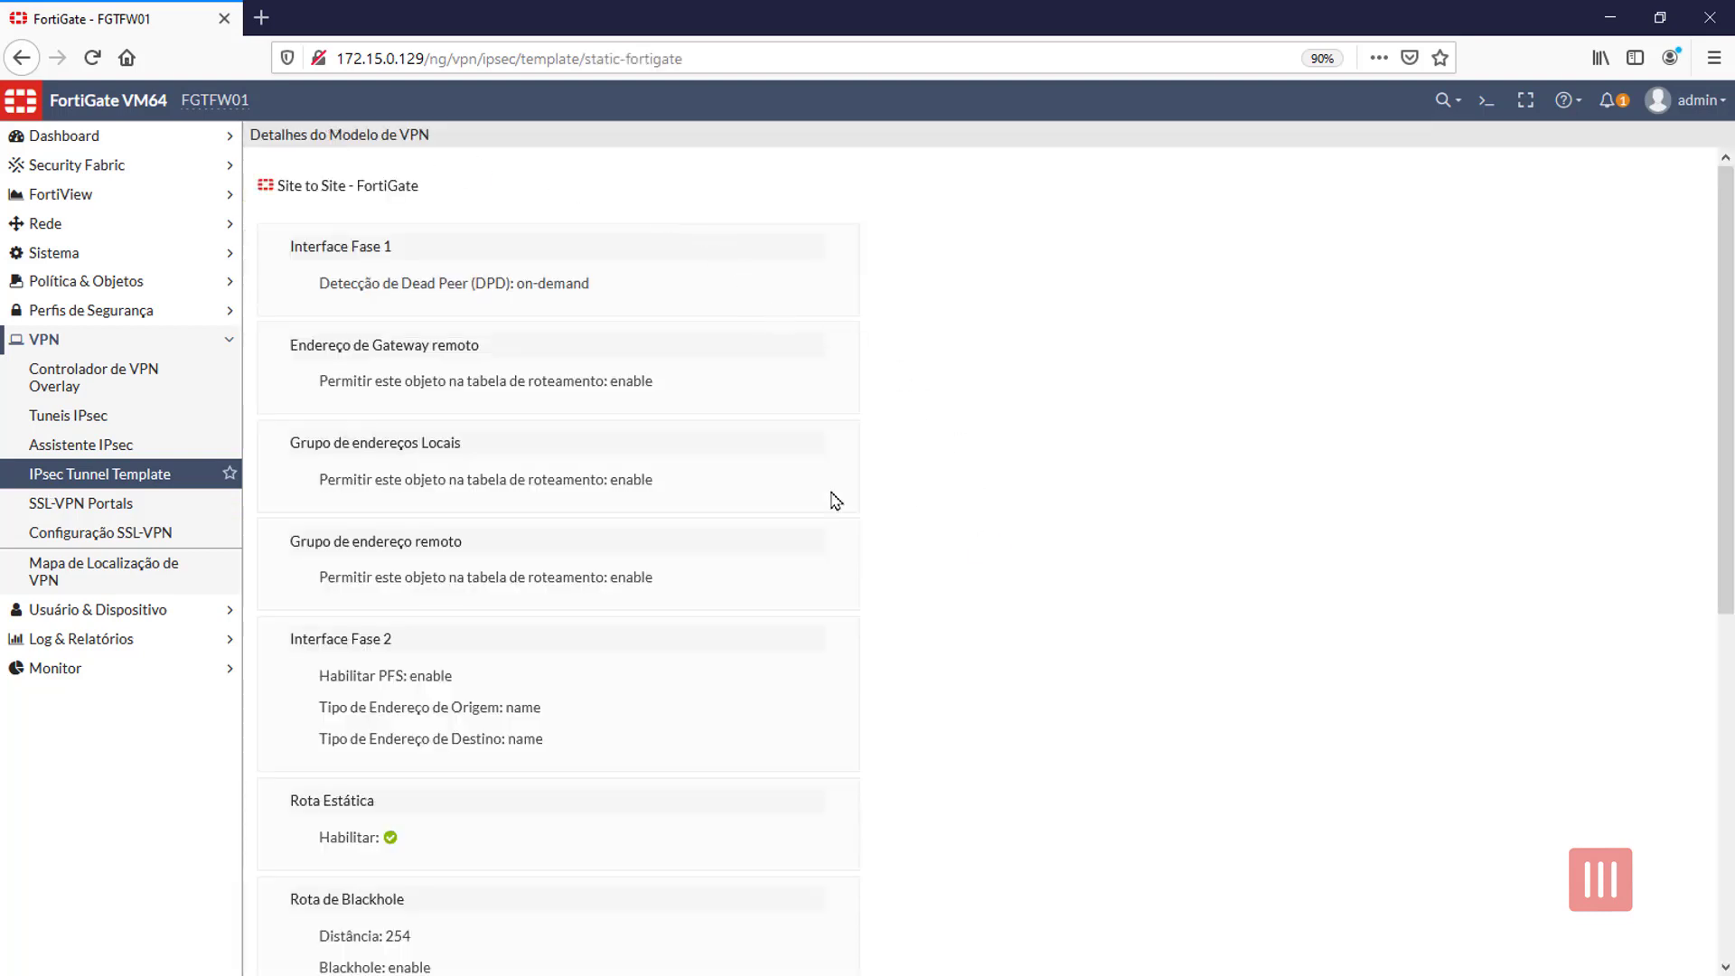
scroll(553, 488, "down", 7)
scroll(599, 538, "up", 7)
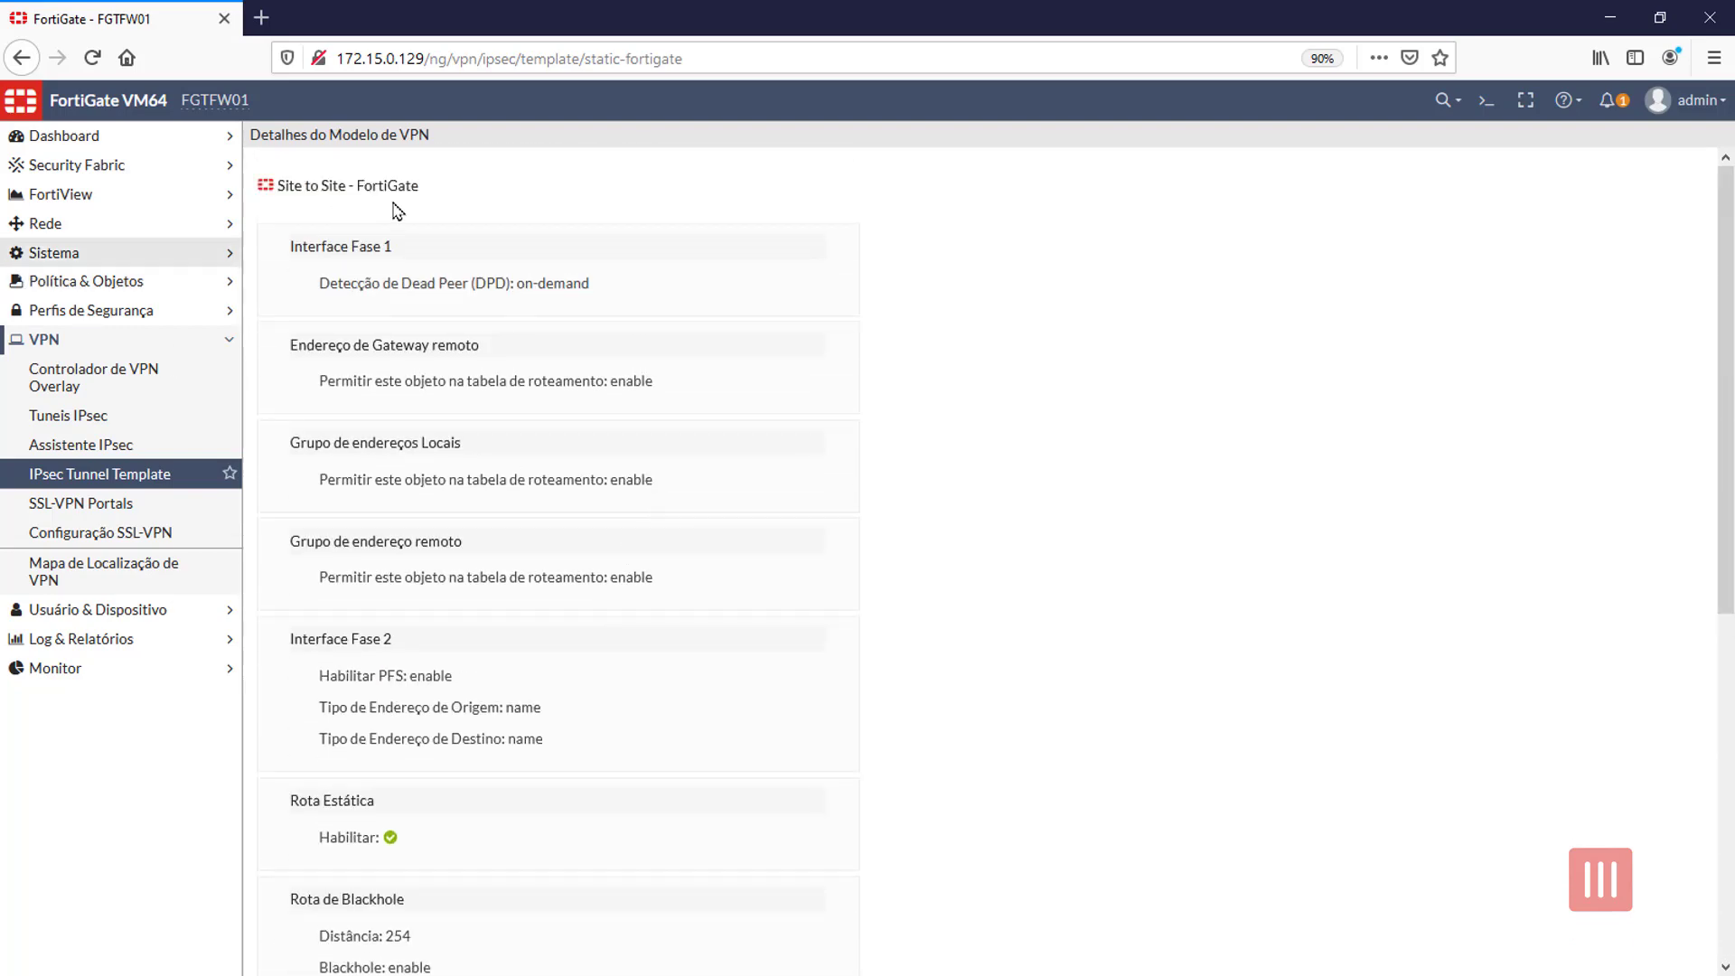
Examine the template's gateway, address group, Interface Fase 2, route and policy settings down to the Internet access rule.
left_click_drag(444, 364, 548, 442)
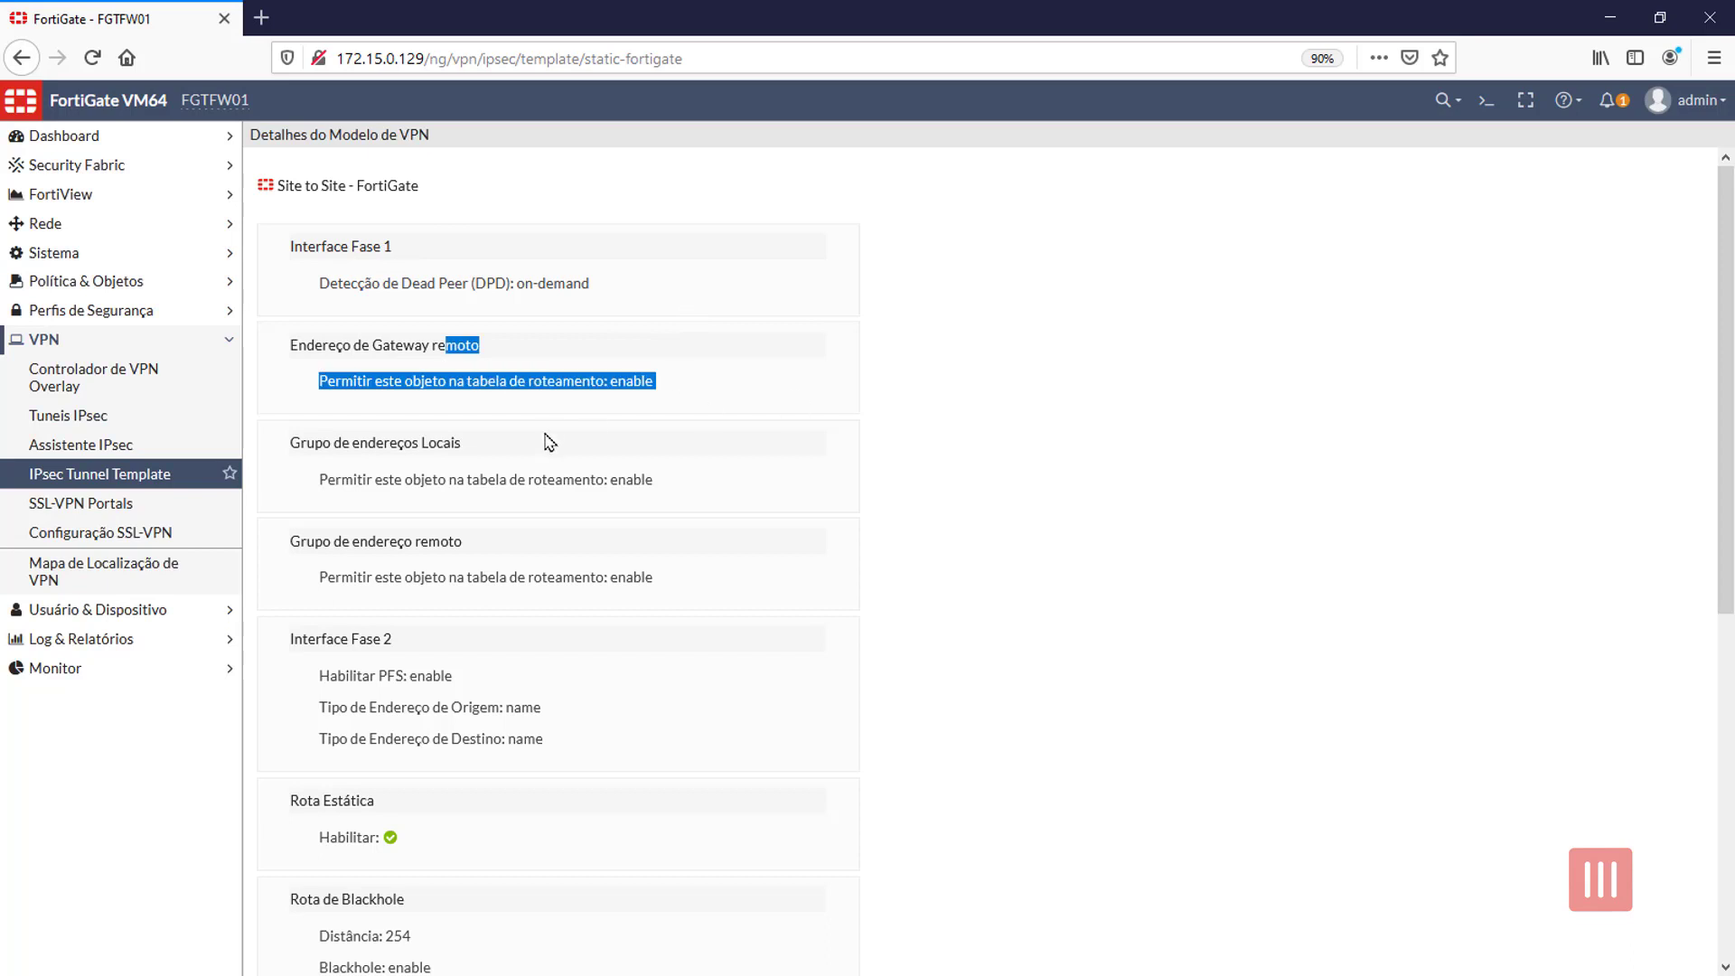
left_click(533, 454)
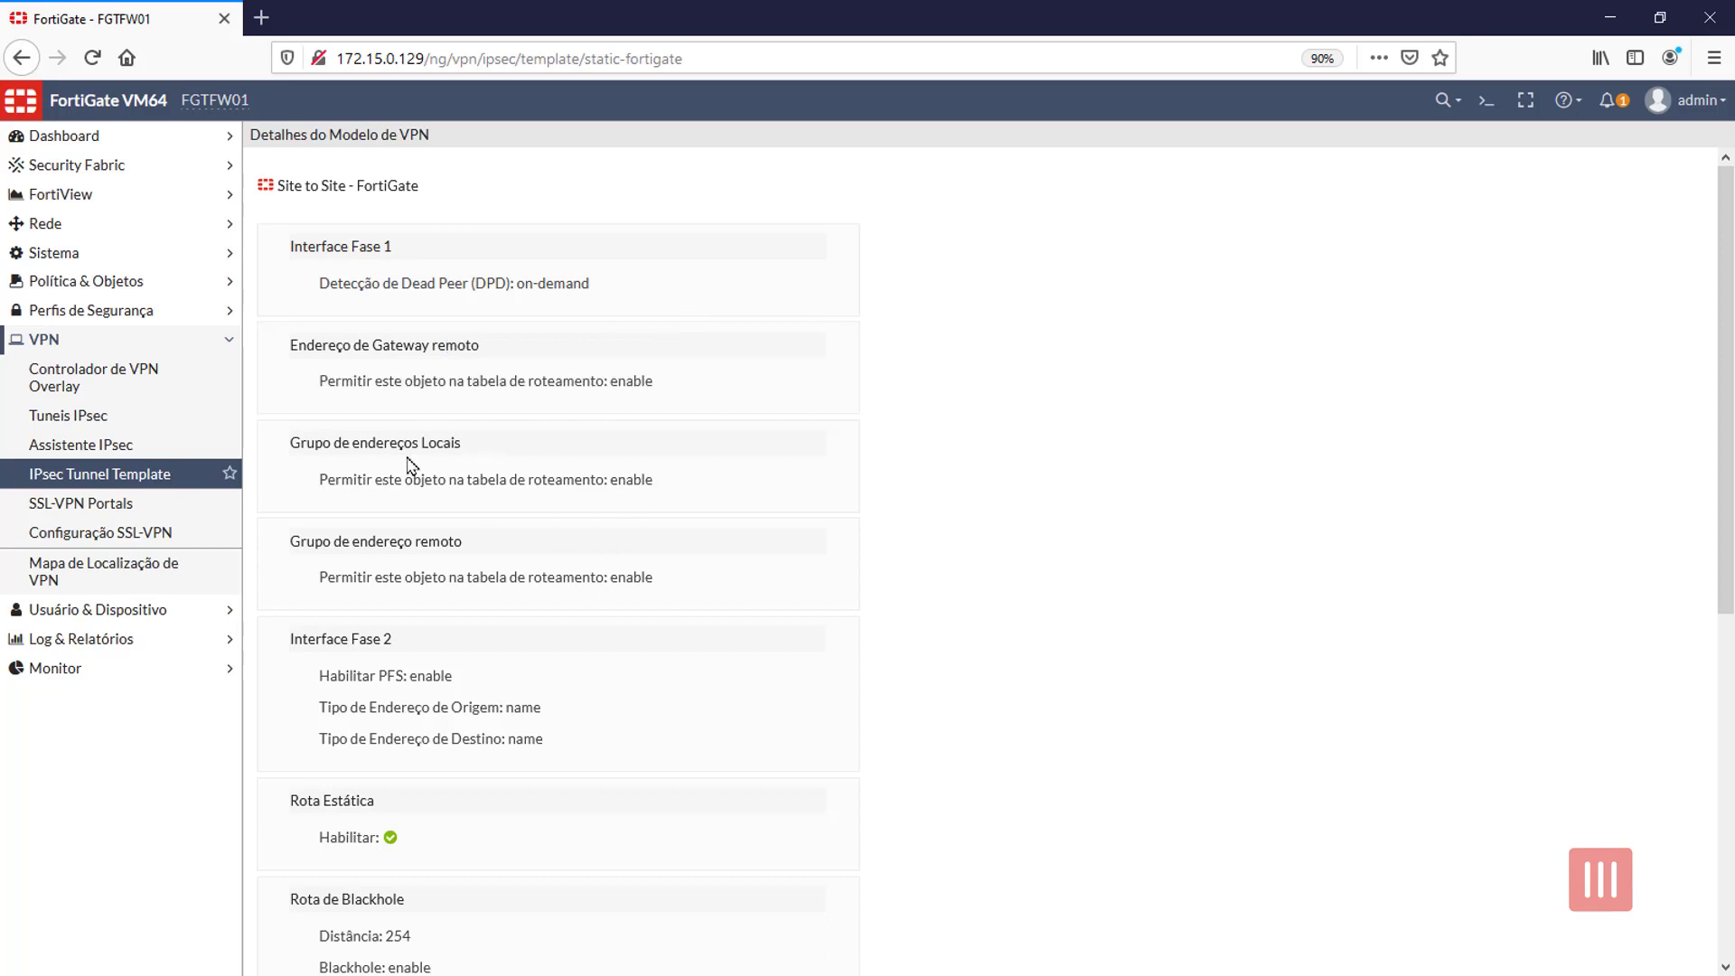
left_click_drag(412, 481, 608, 486)
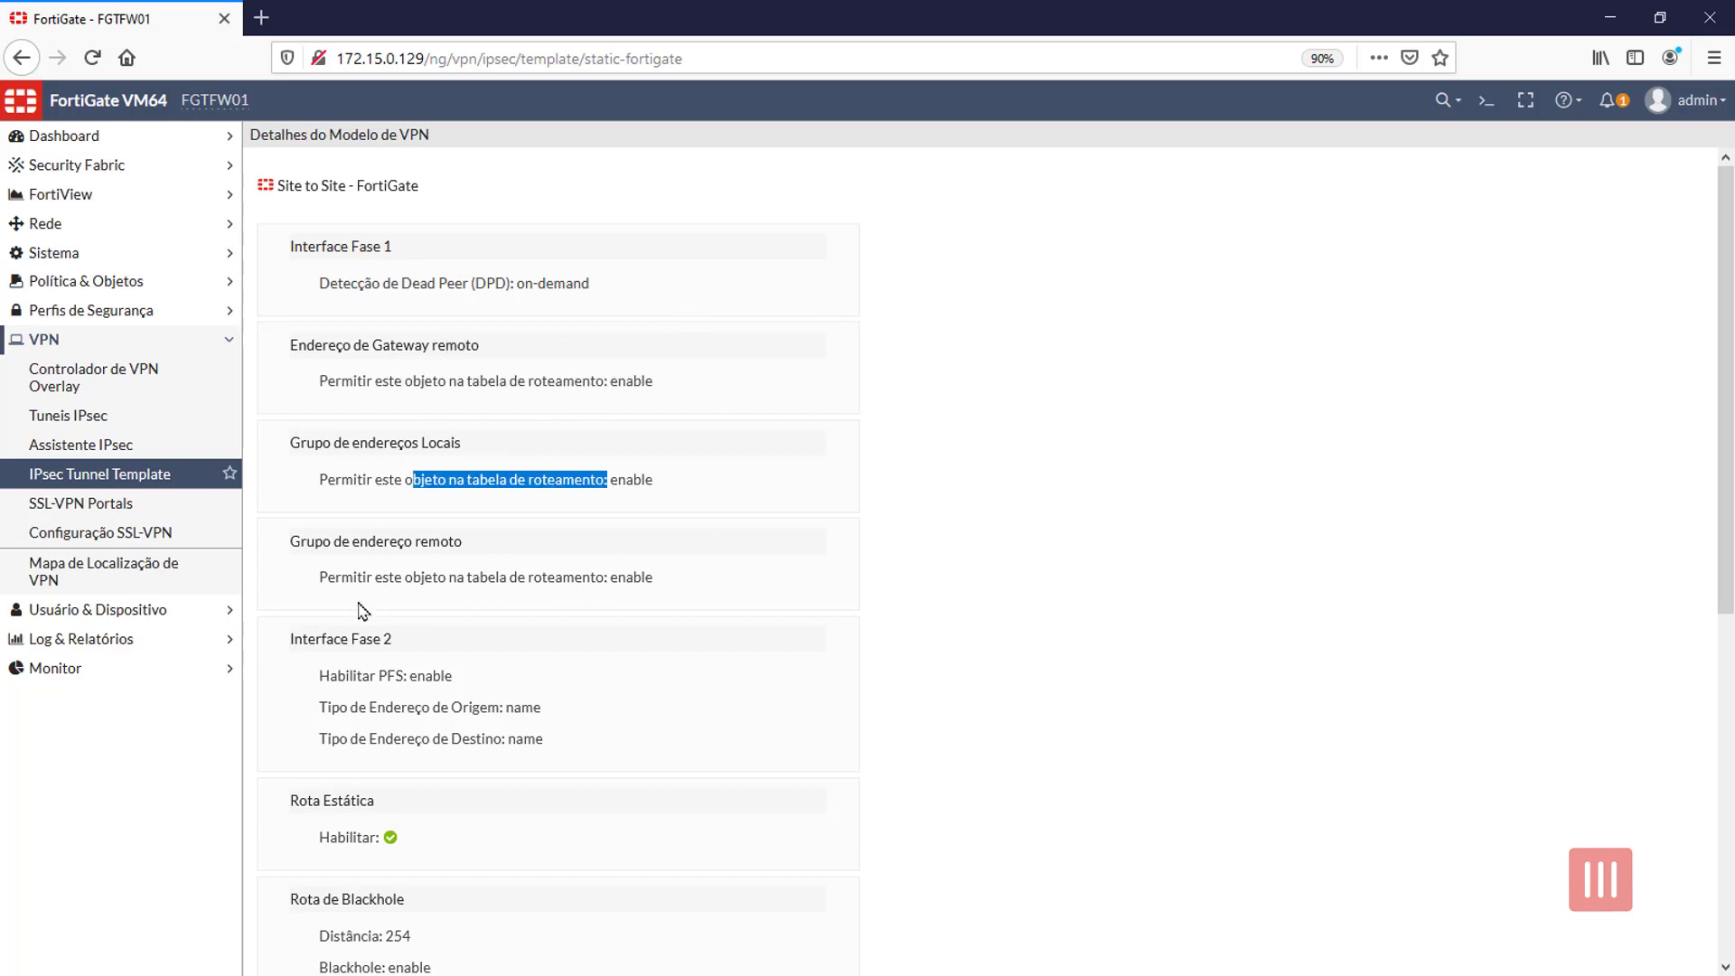
left_click_drag(329, 583, 746, 596)
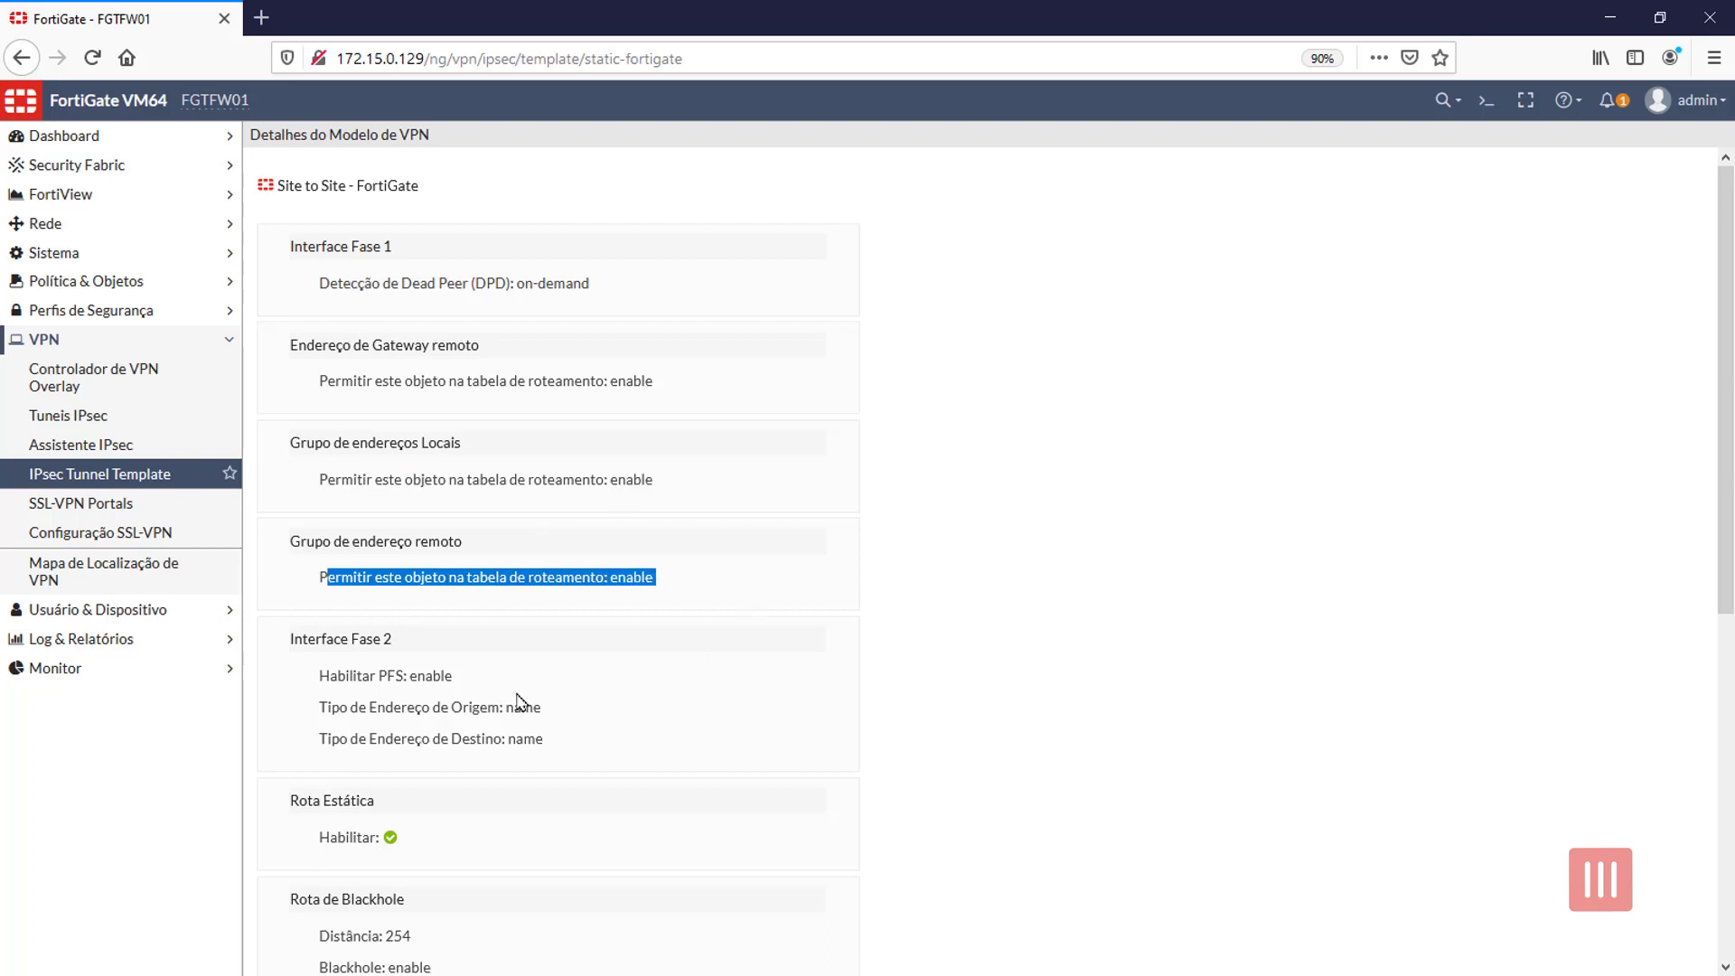
left_click_drag(531, 739, 290, 657)
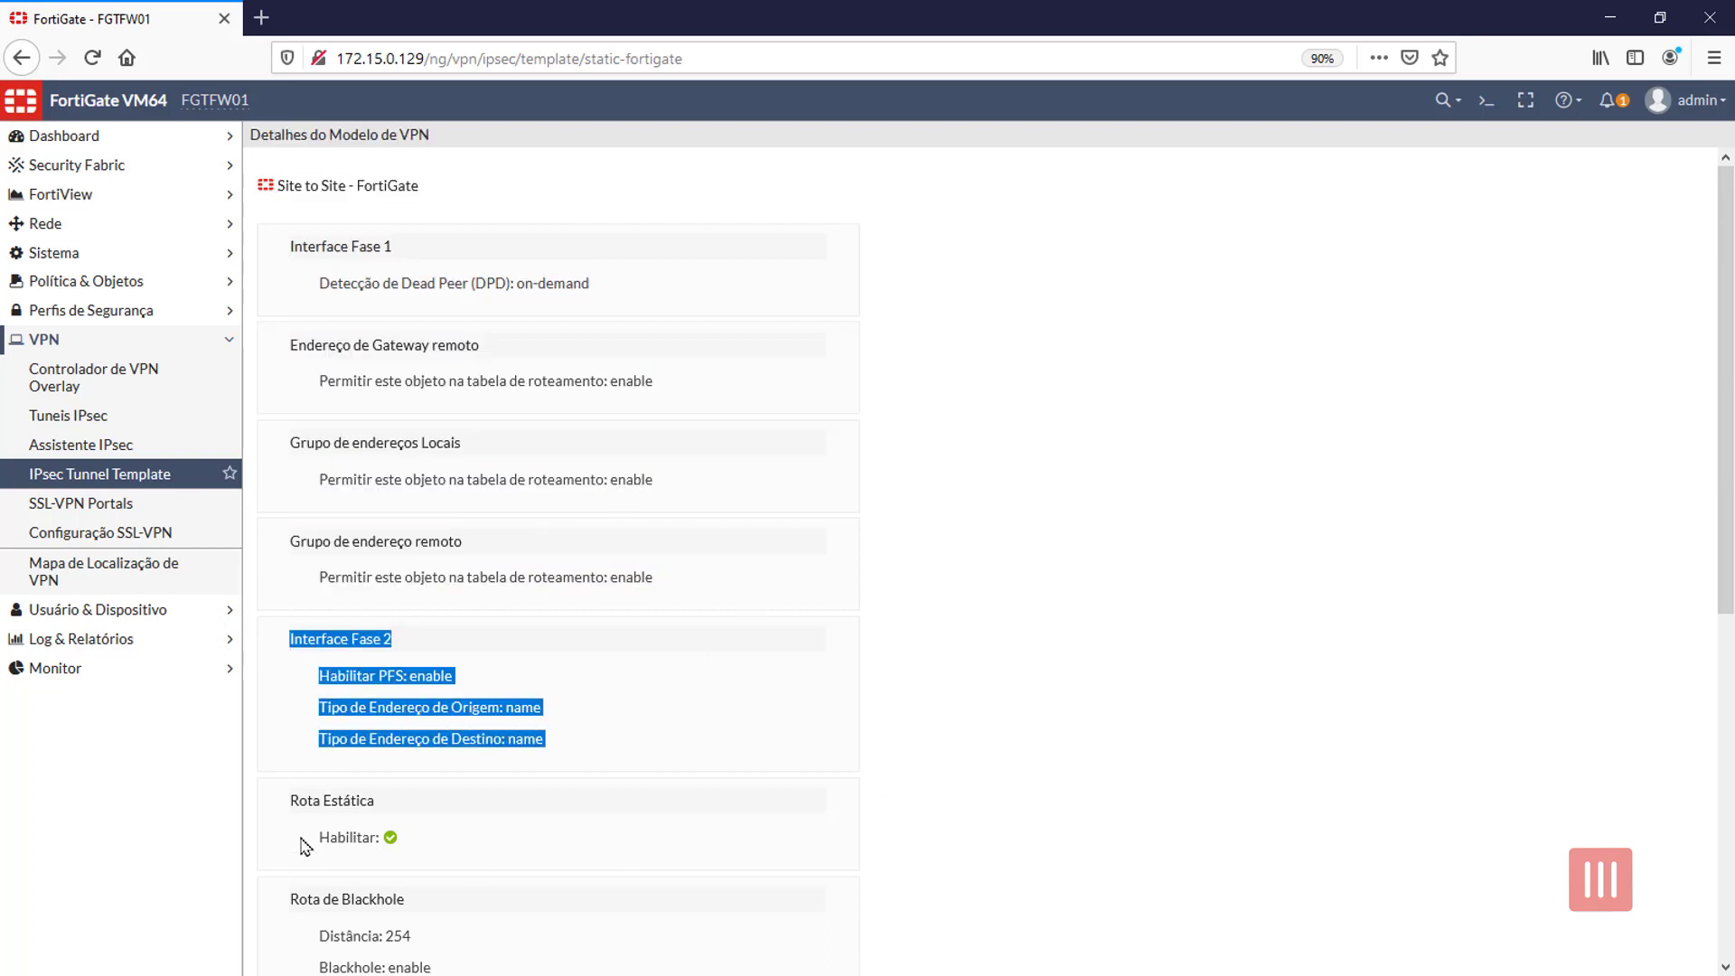
scroll(302, 836, "down", 2)
scroll(571, 874, "down", 3)
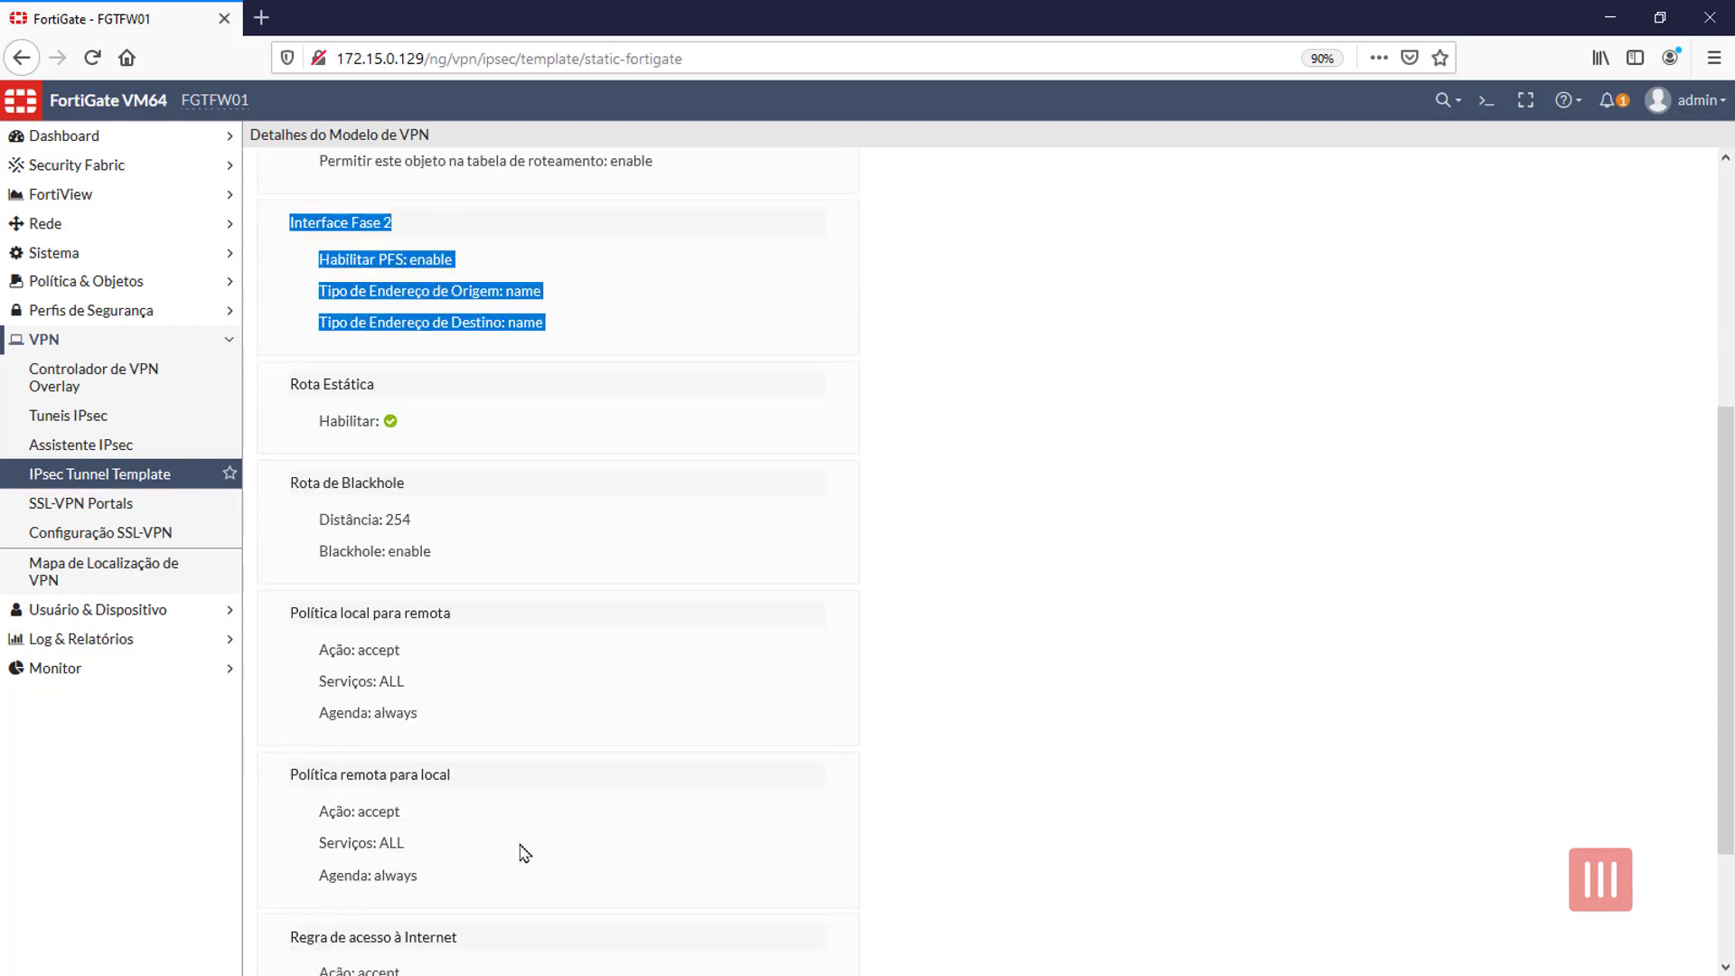
scroll(322, 454, "down", 2)
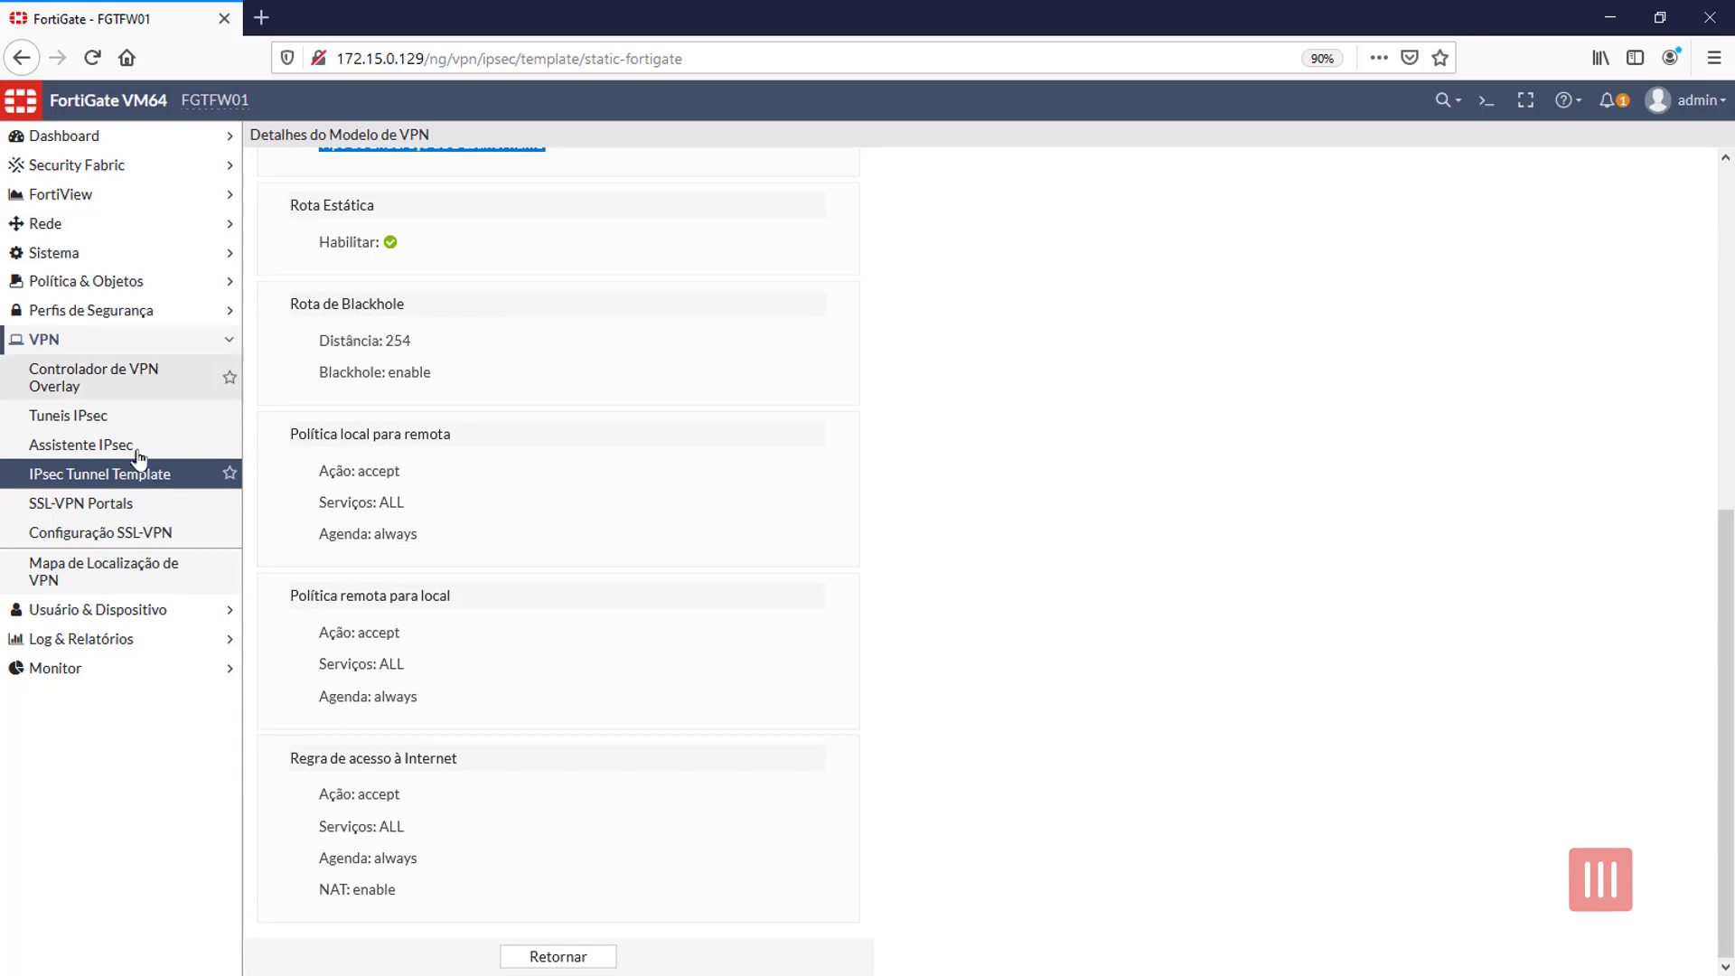
Compare the IPsec wizard's model types with the models in the IPsec Tunnel Template list.
left_click(95, 448)
left_click(115, 477)
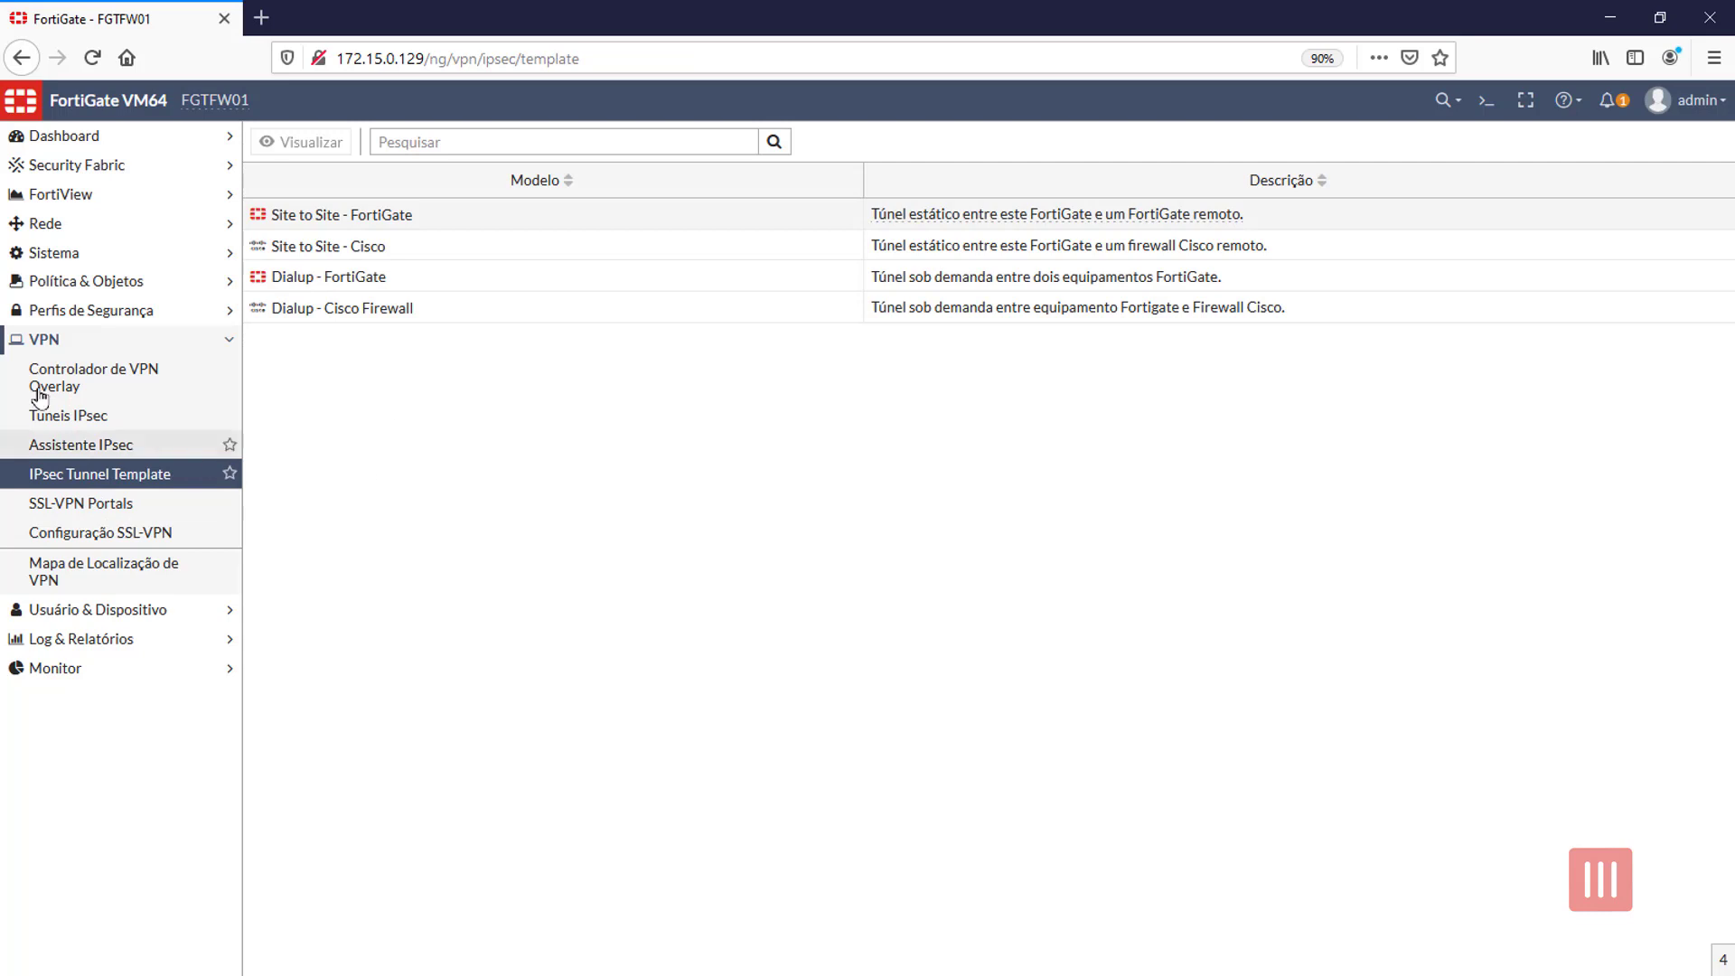
left_click(69, 447)
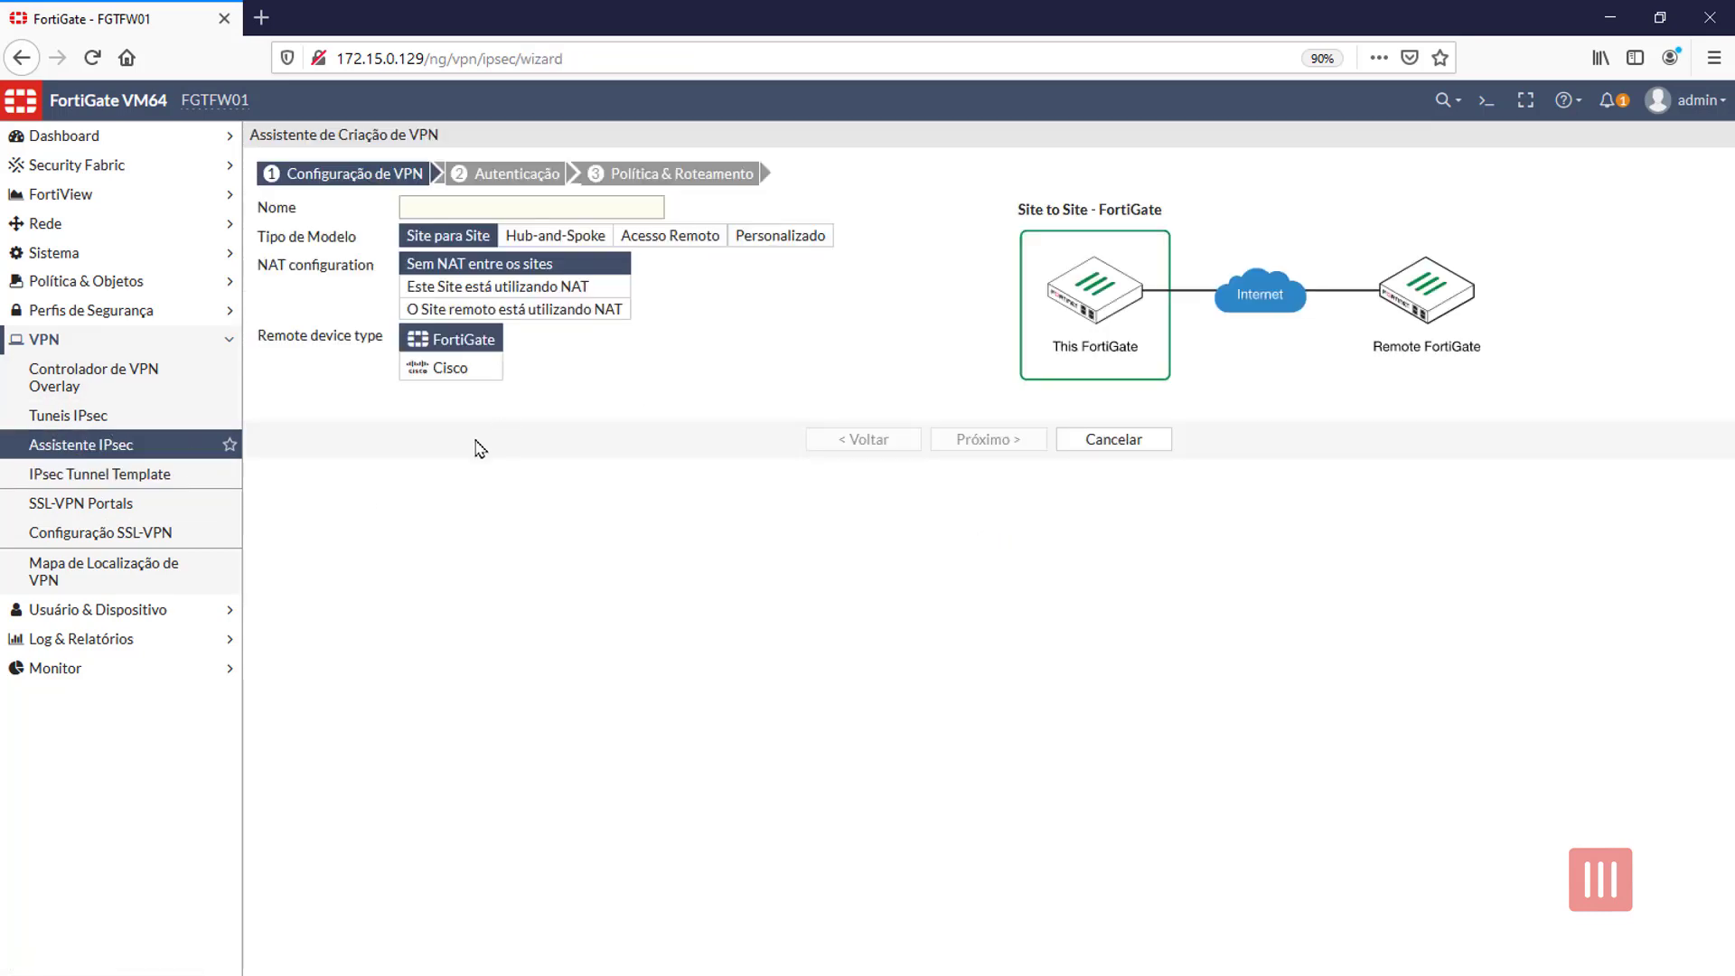
left_click(116, 477)
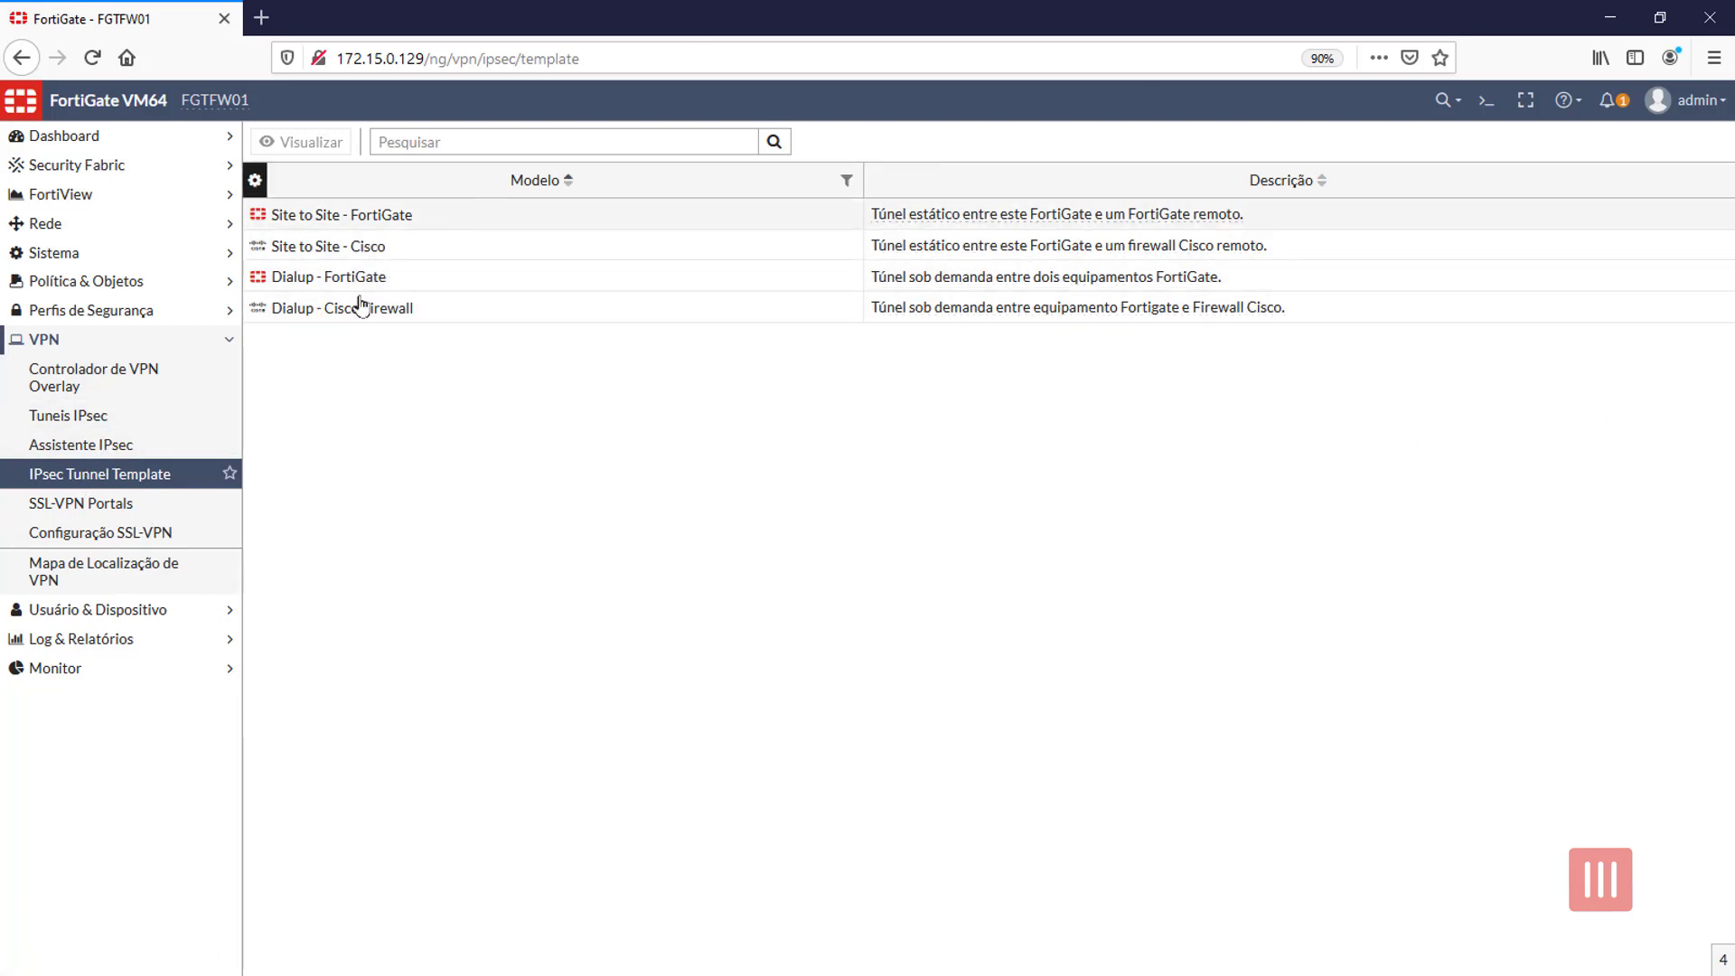
Start a Personalizado IPsec tunnel named vpn in the wizard and review its network, authentication and phase 1 proposal settings.
left_click(83, 446)
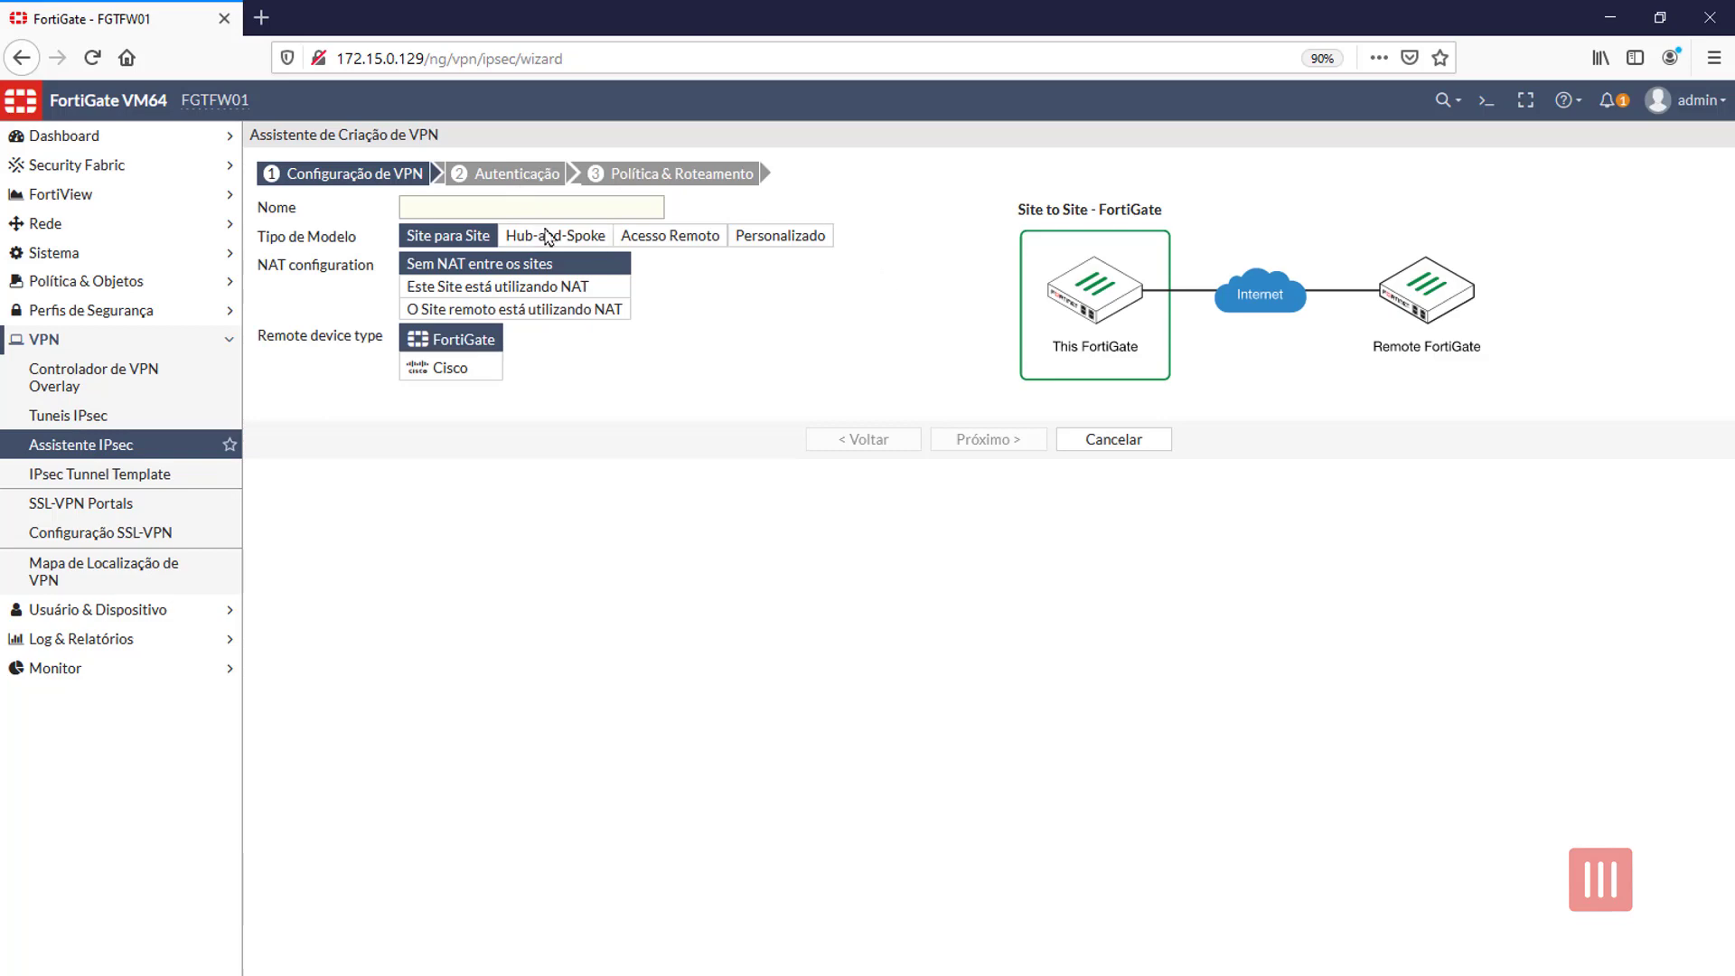
left_click(781, 240)
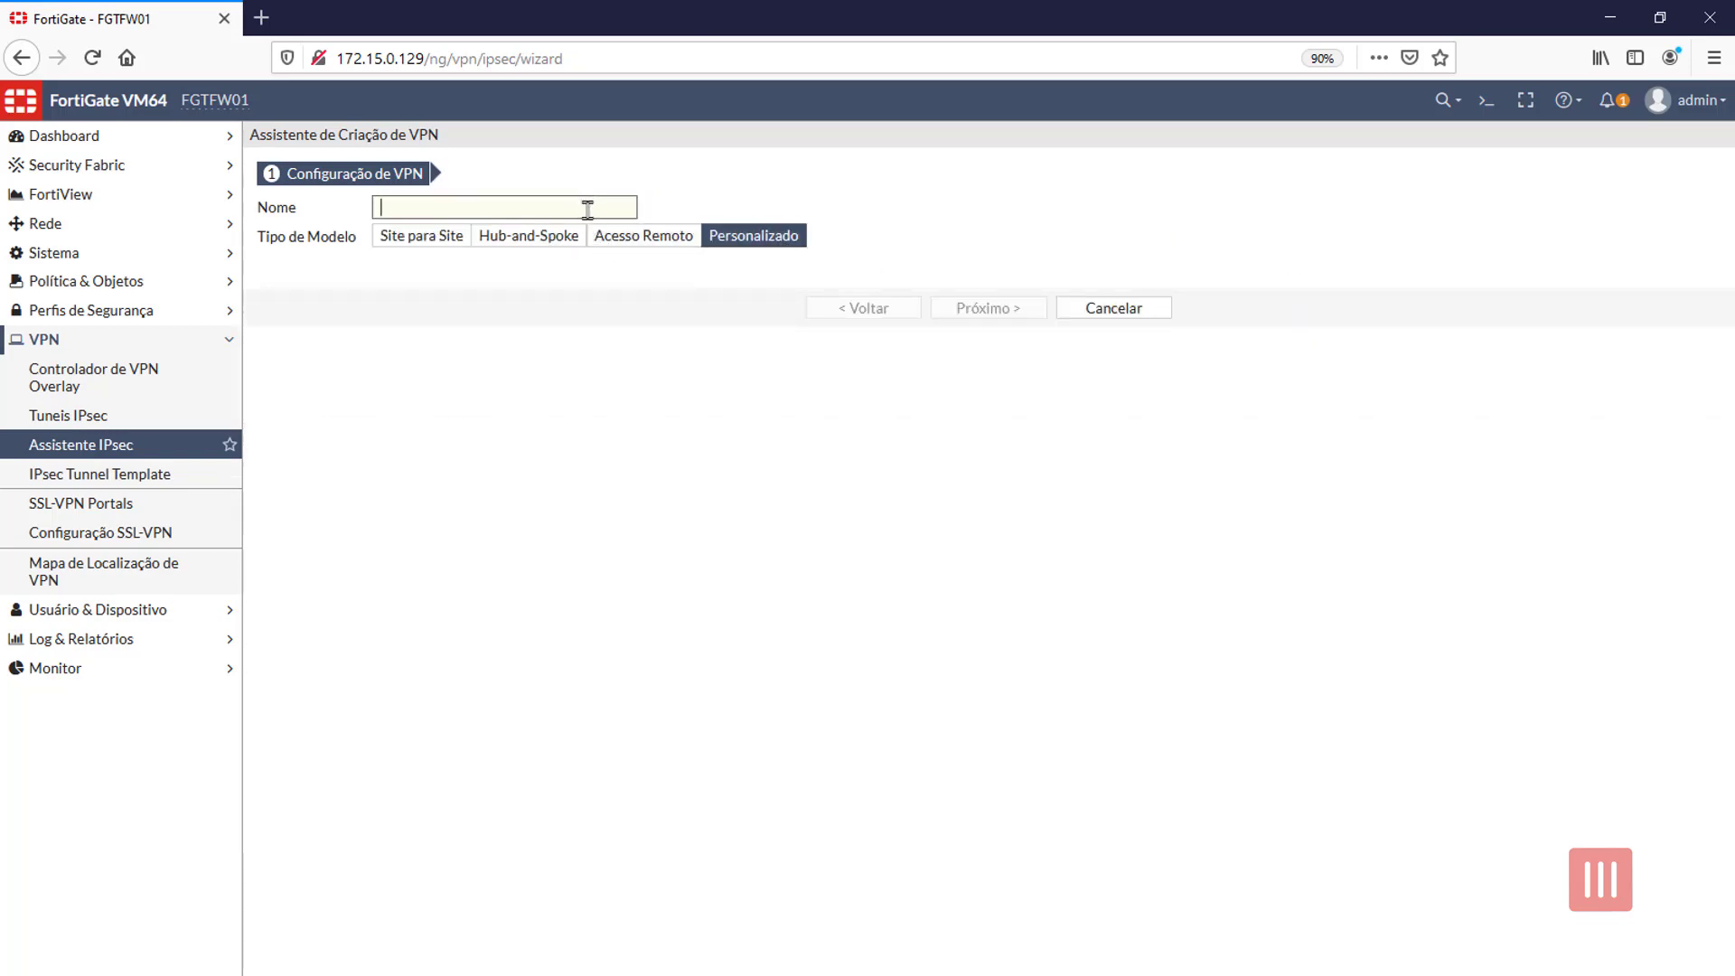
left_click(587, 209)
type("vpn")
left_click(993, 307)
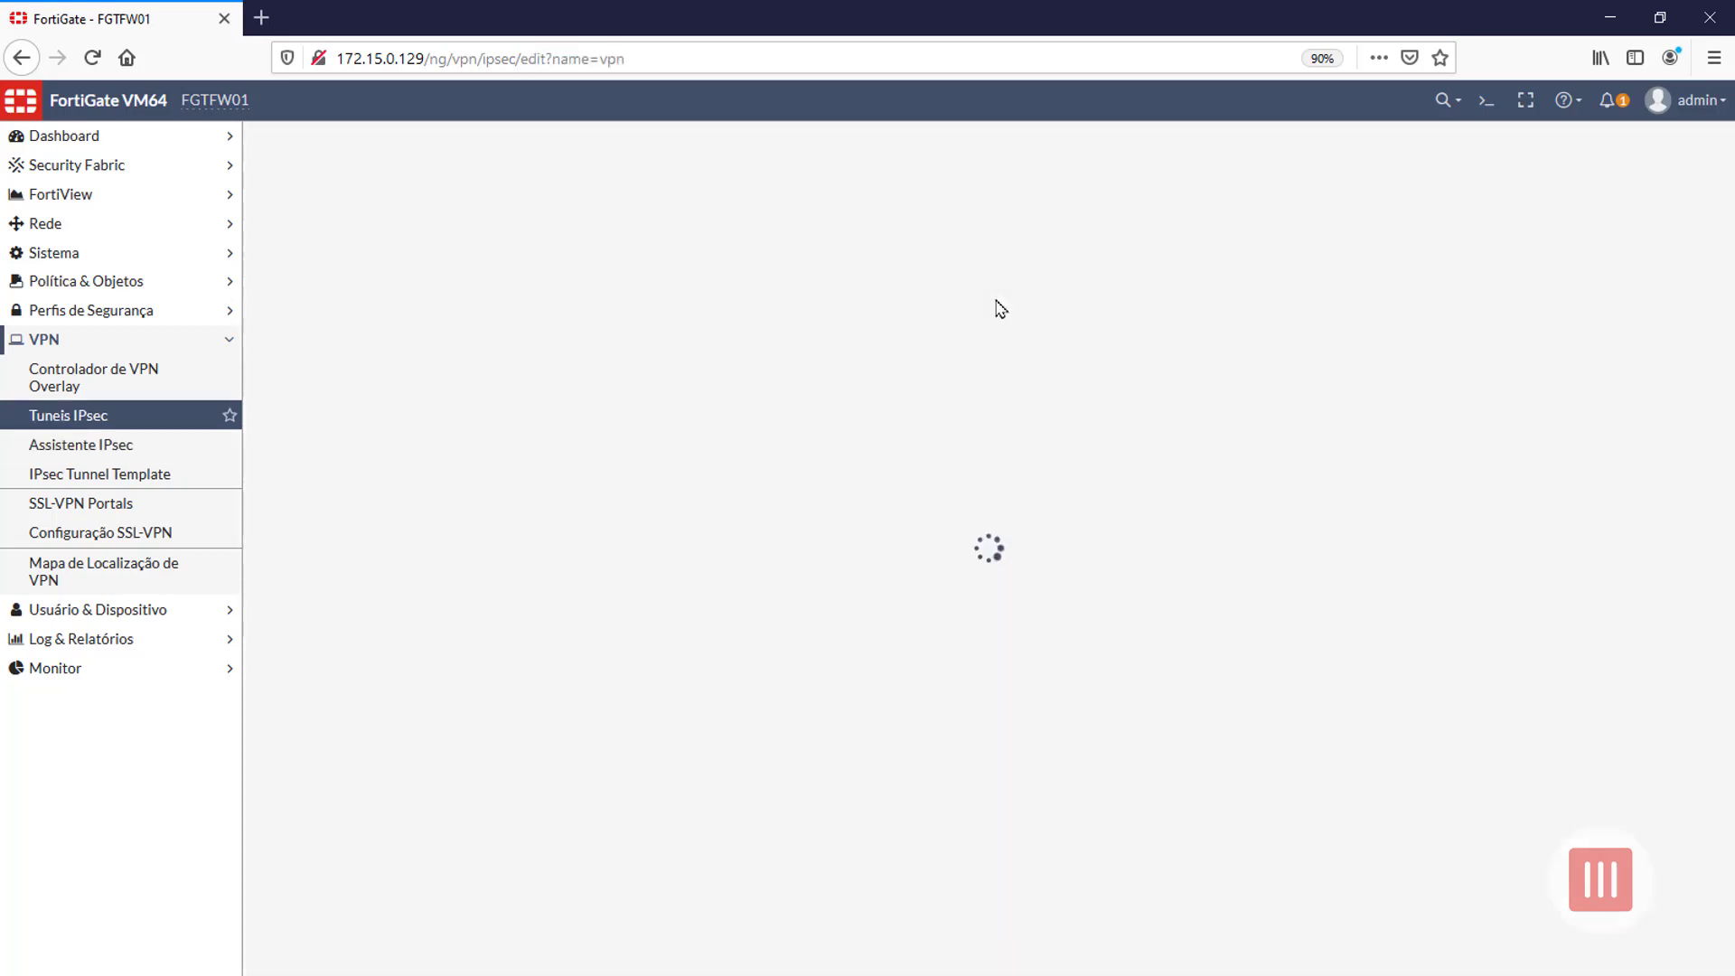
scroll(728, 461, "down", 5)
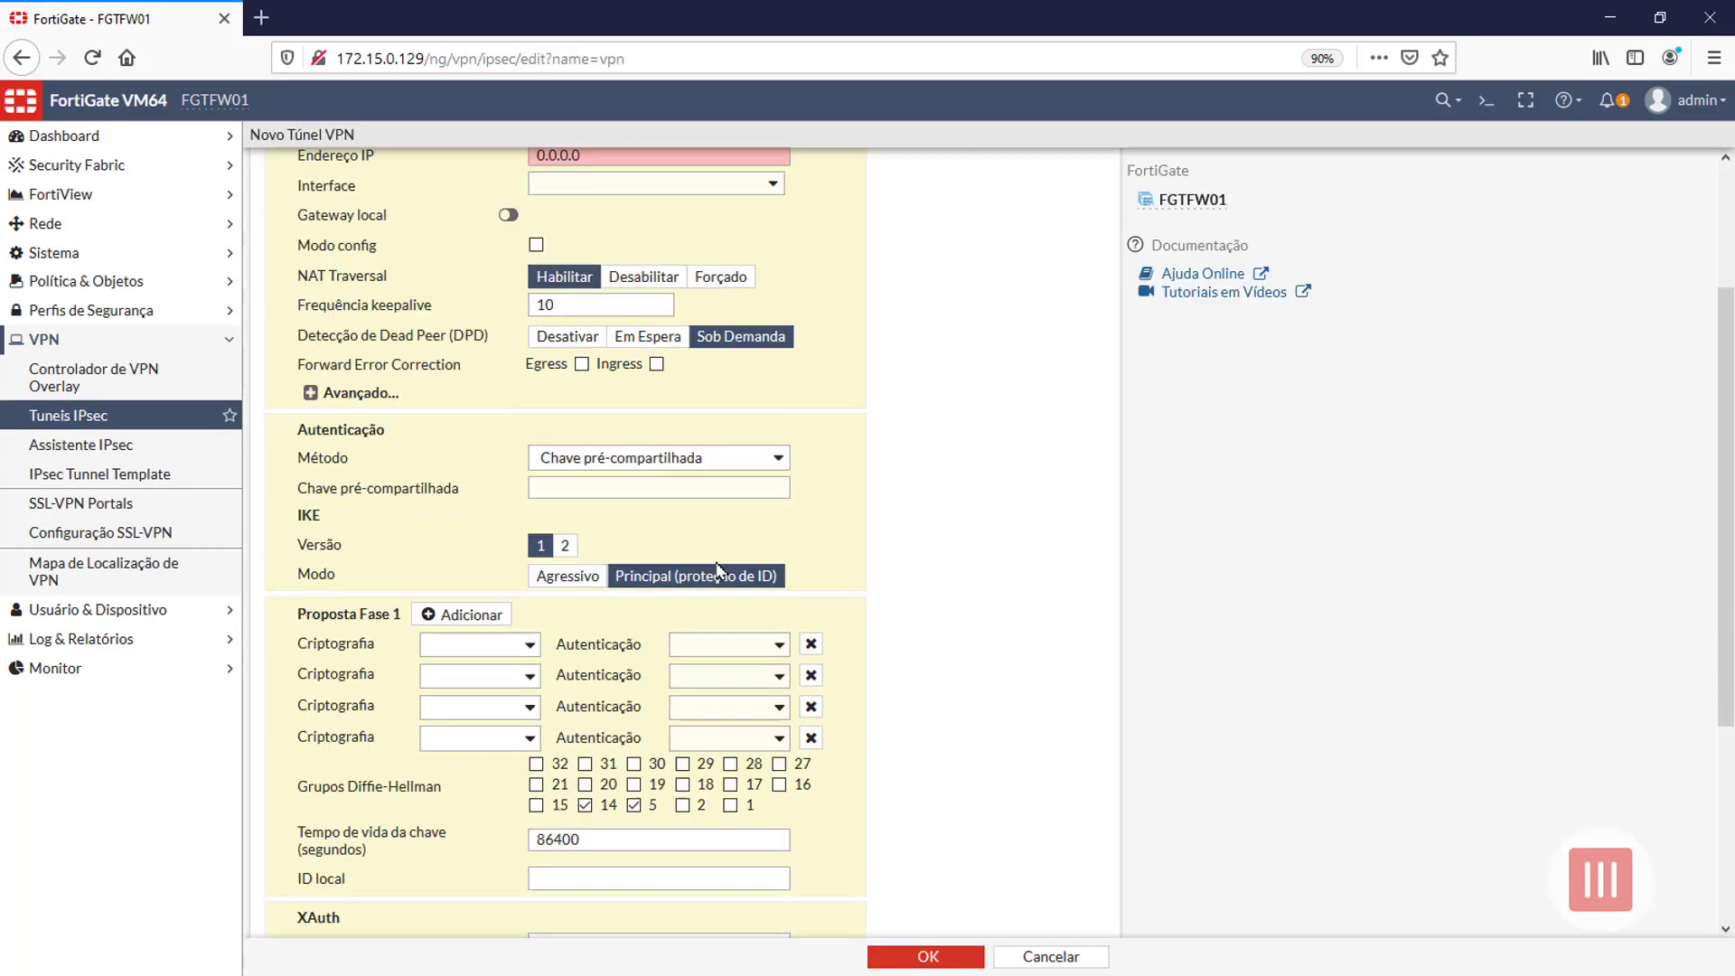
scroll(559, 790, "up", 5)
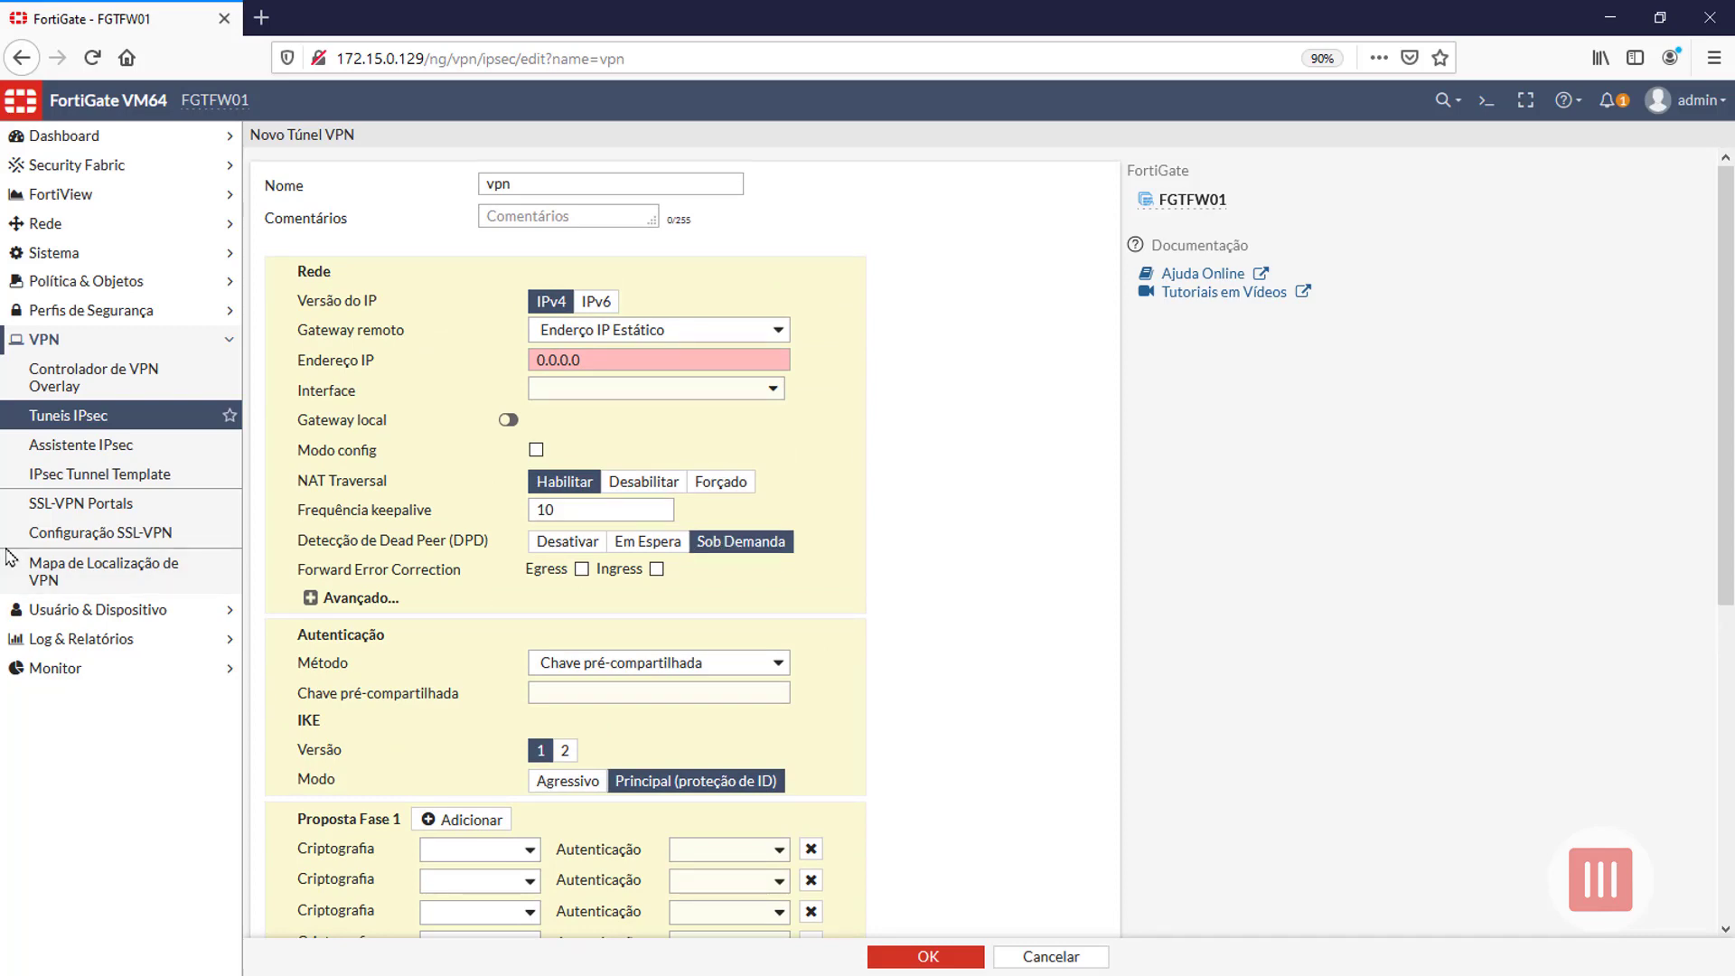
Leave the new tunnel form without saving it and open the SSL-VPN Portals list.
left_click(35, 447)
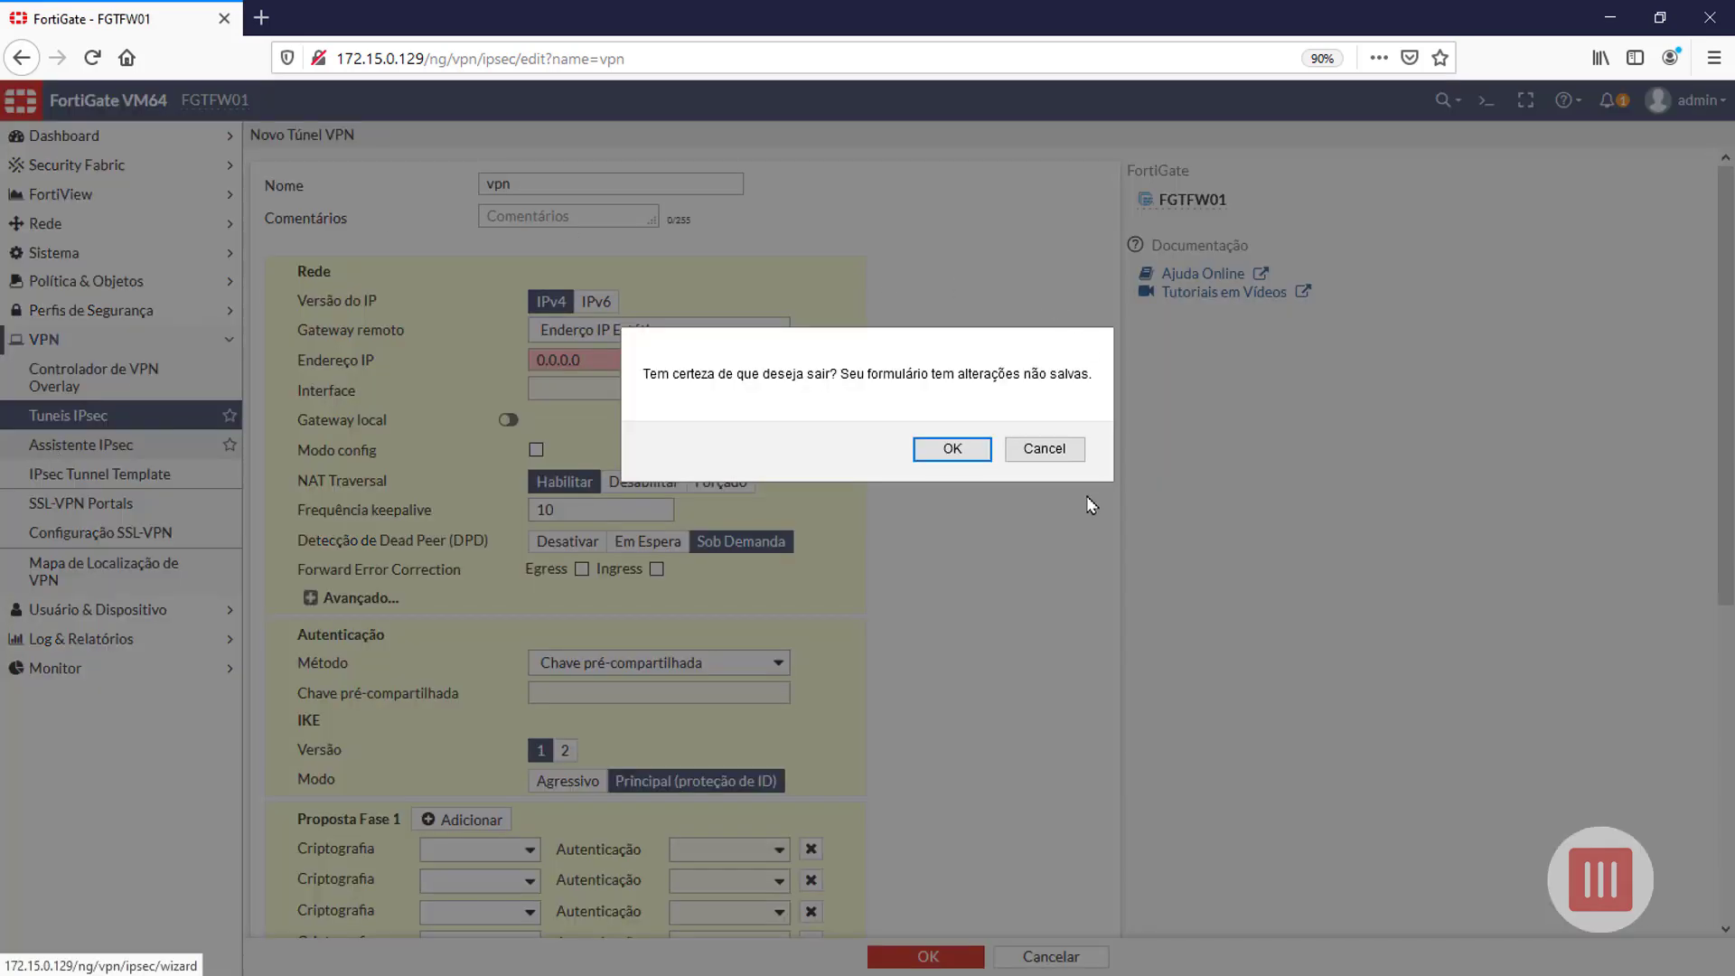
left_click(1048, 454)
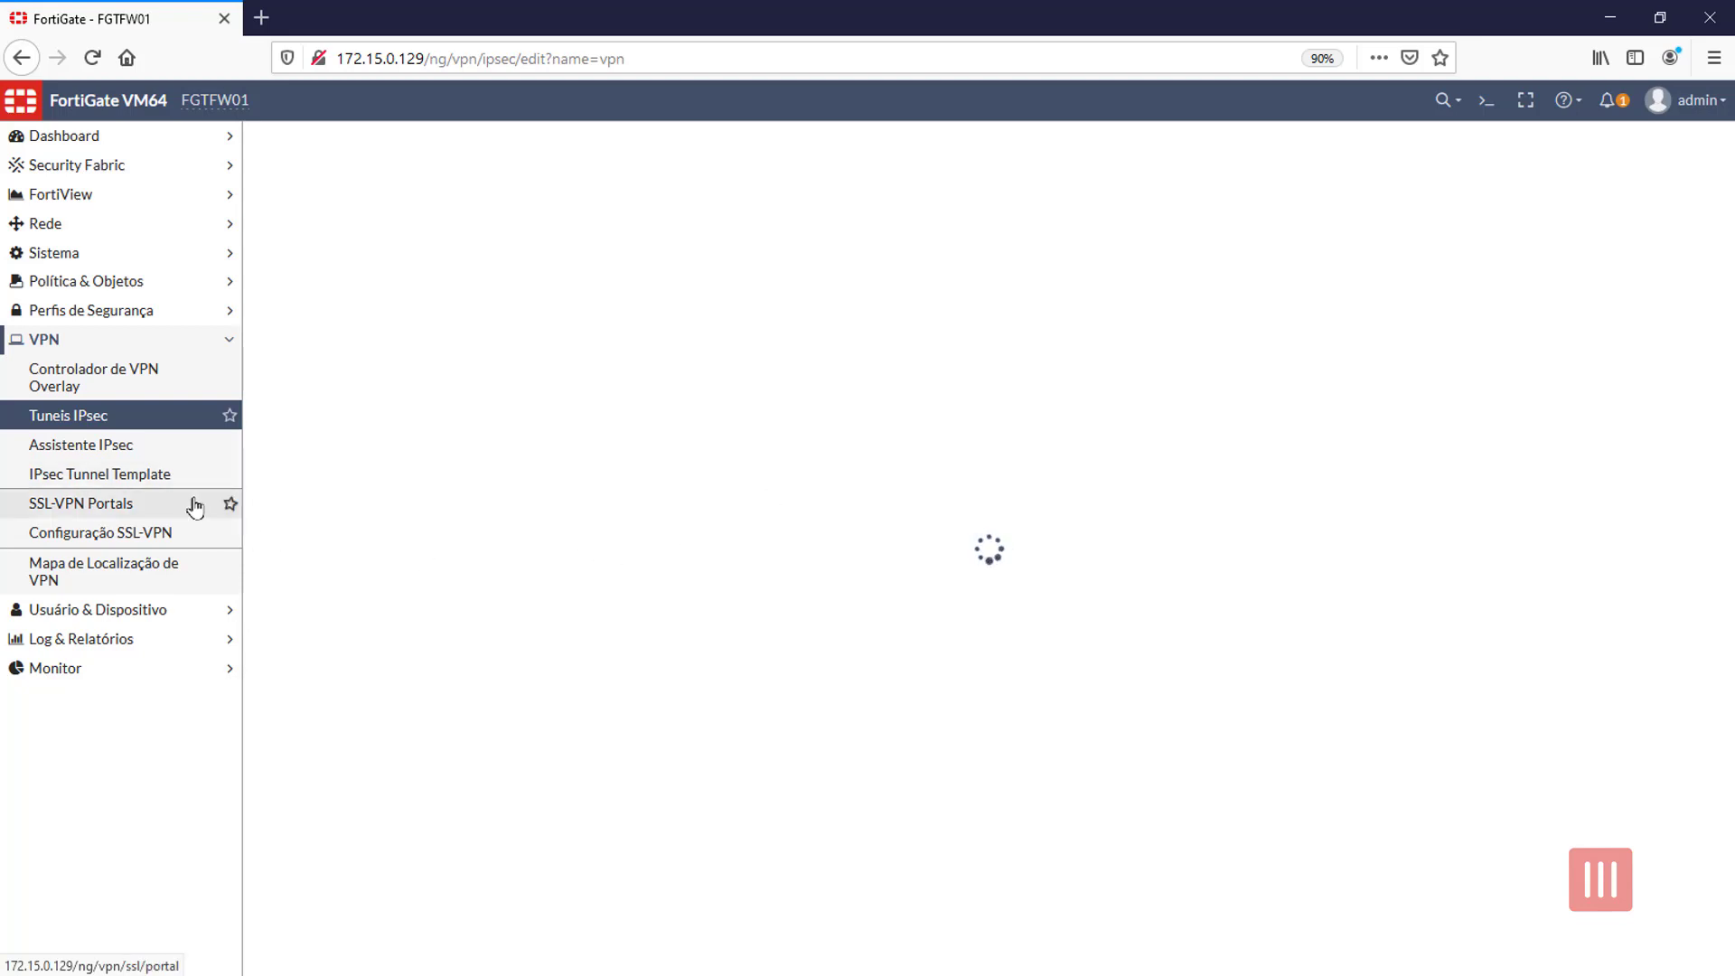
left_click(143, 499)
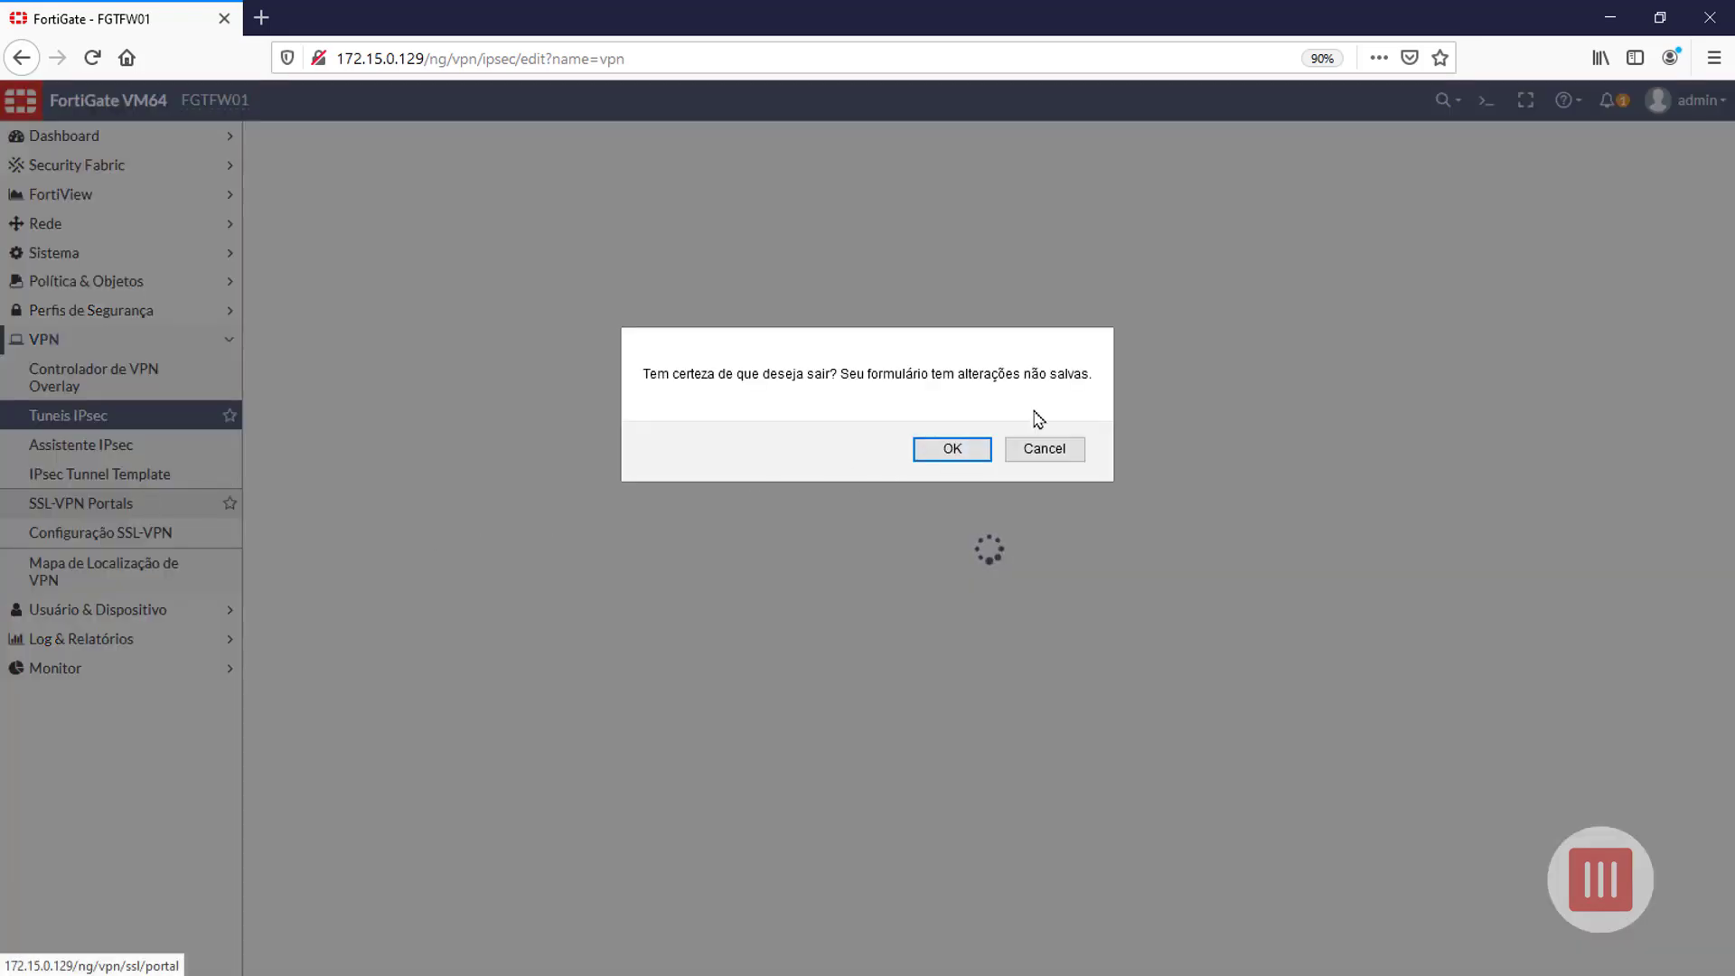
left_click(979, 452)
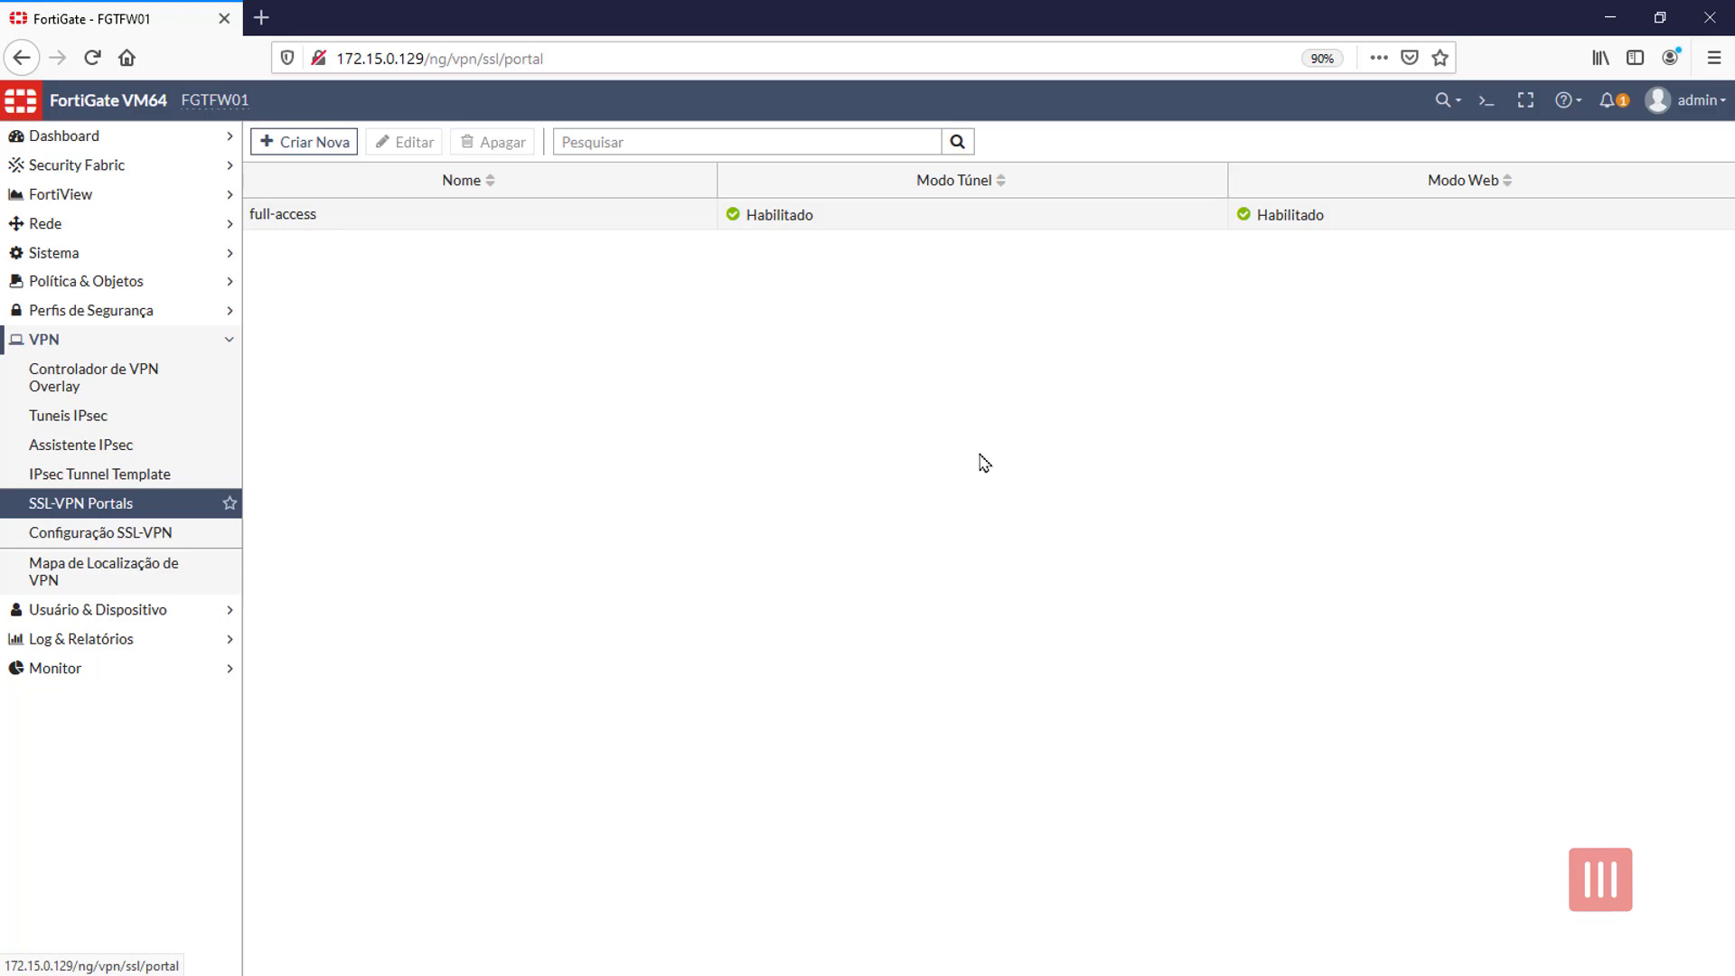
Open the SSL-VPN settings and choose port2 as the interface to listen on.
left_click(79, 544)
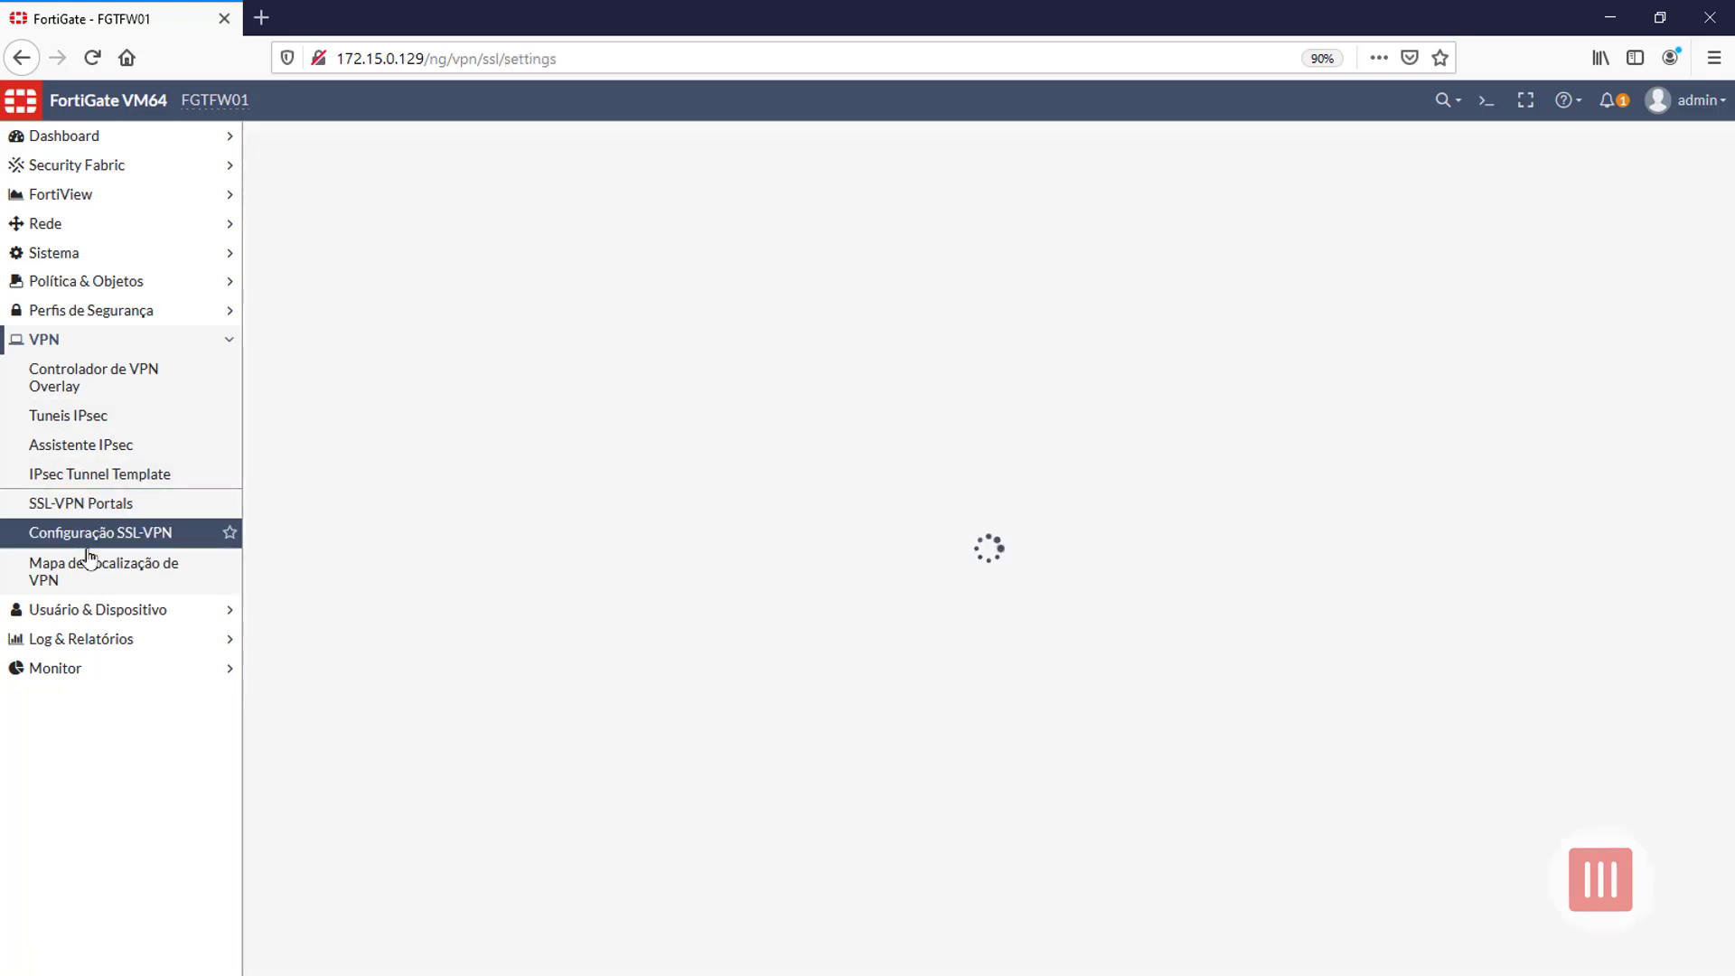
scroll(834, 632, "down", 3)
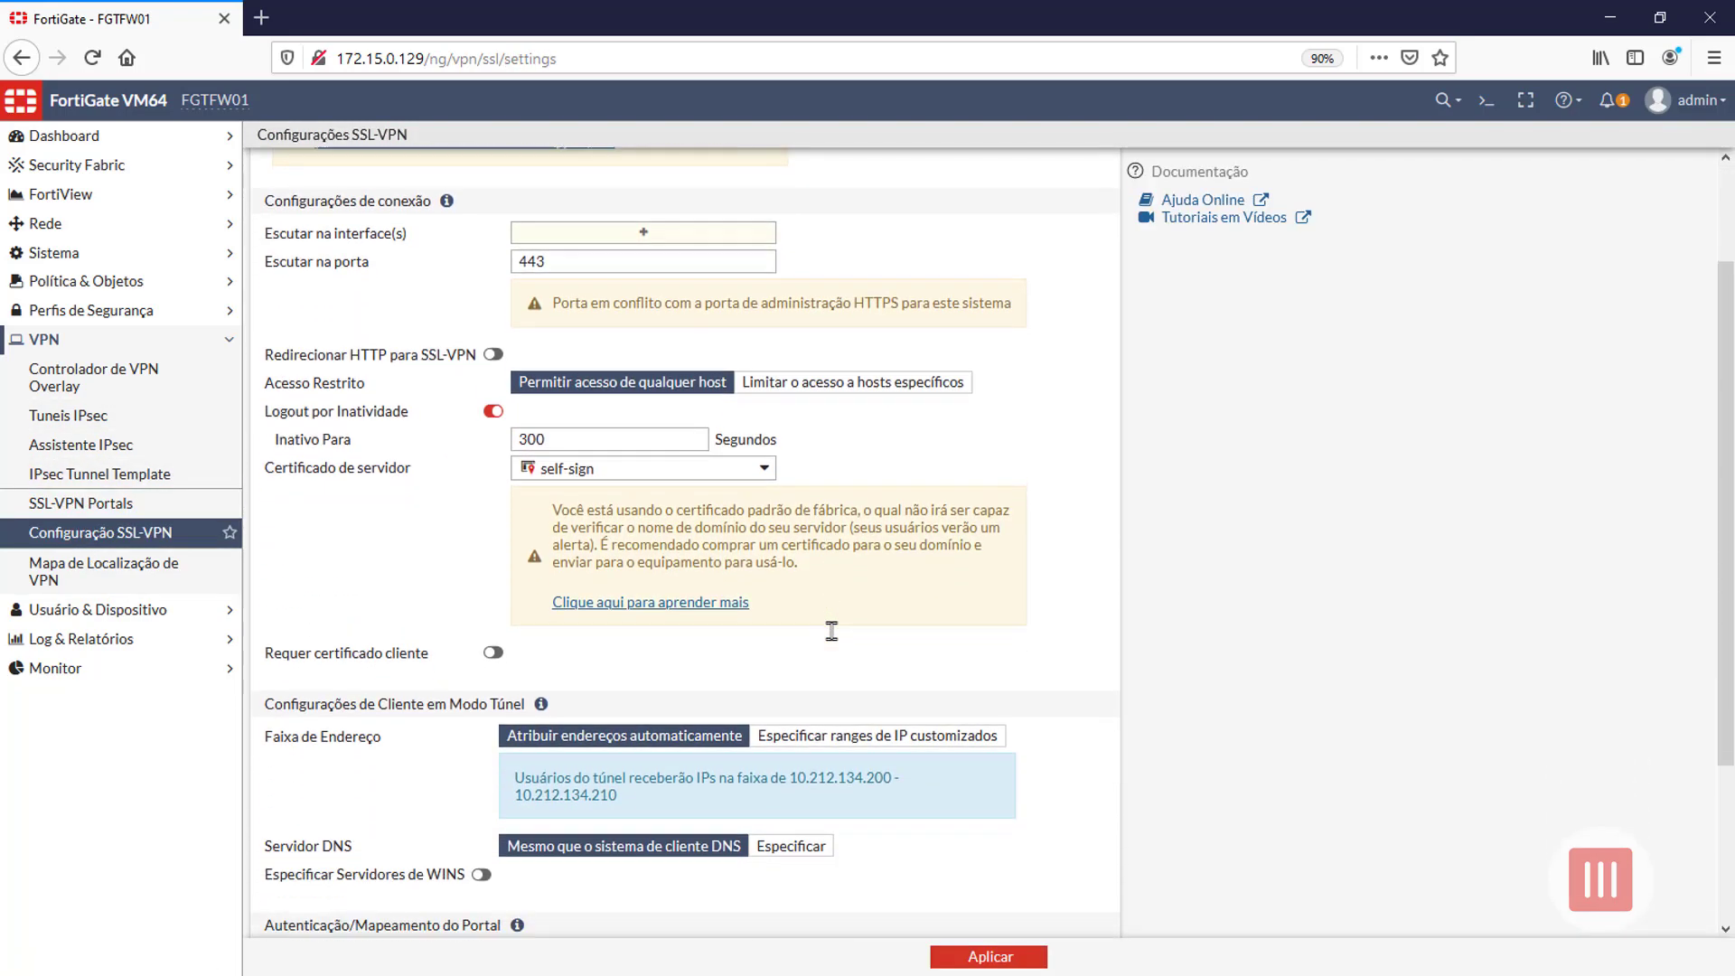
scroll(834, 637, "up", 2)
scroll(834, 638, "up", 1)
left_click(610, 374)
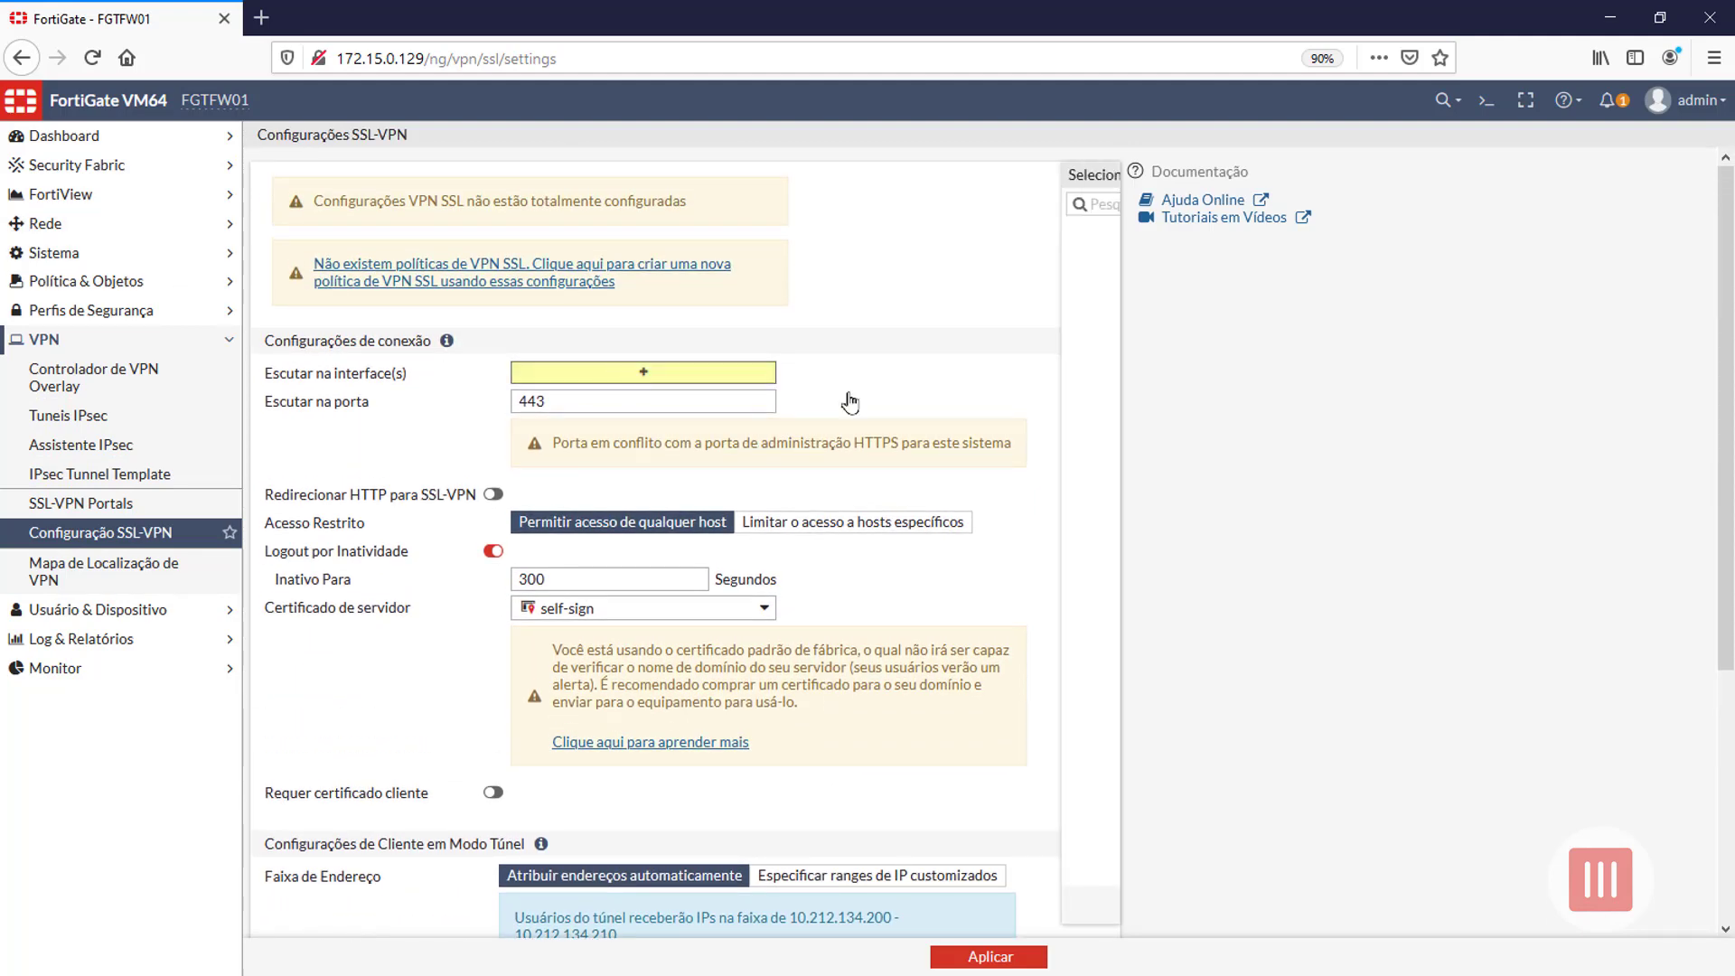
left_click(894, 257)
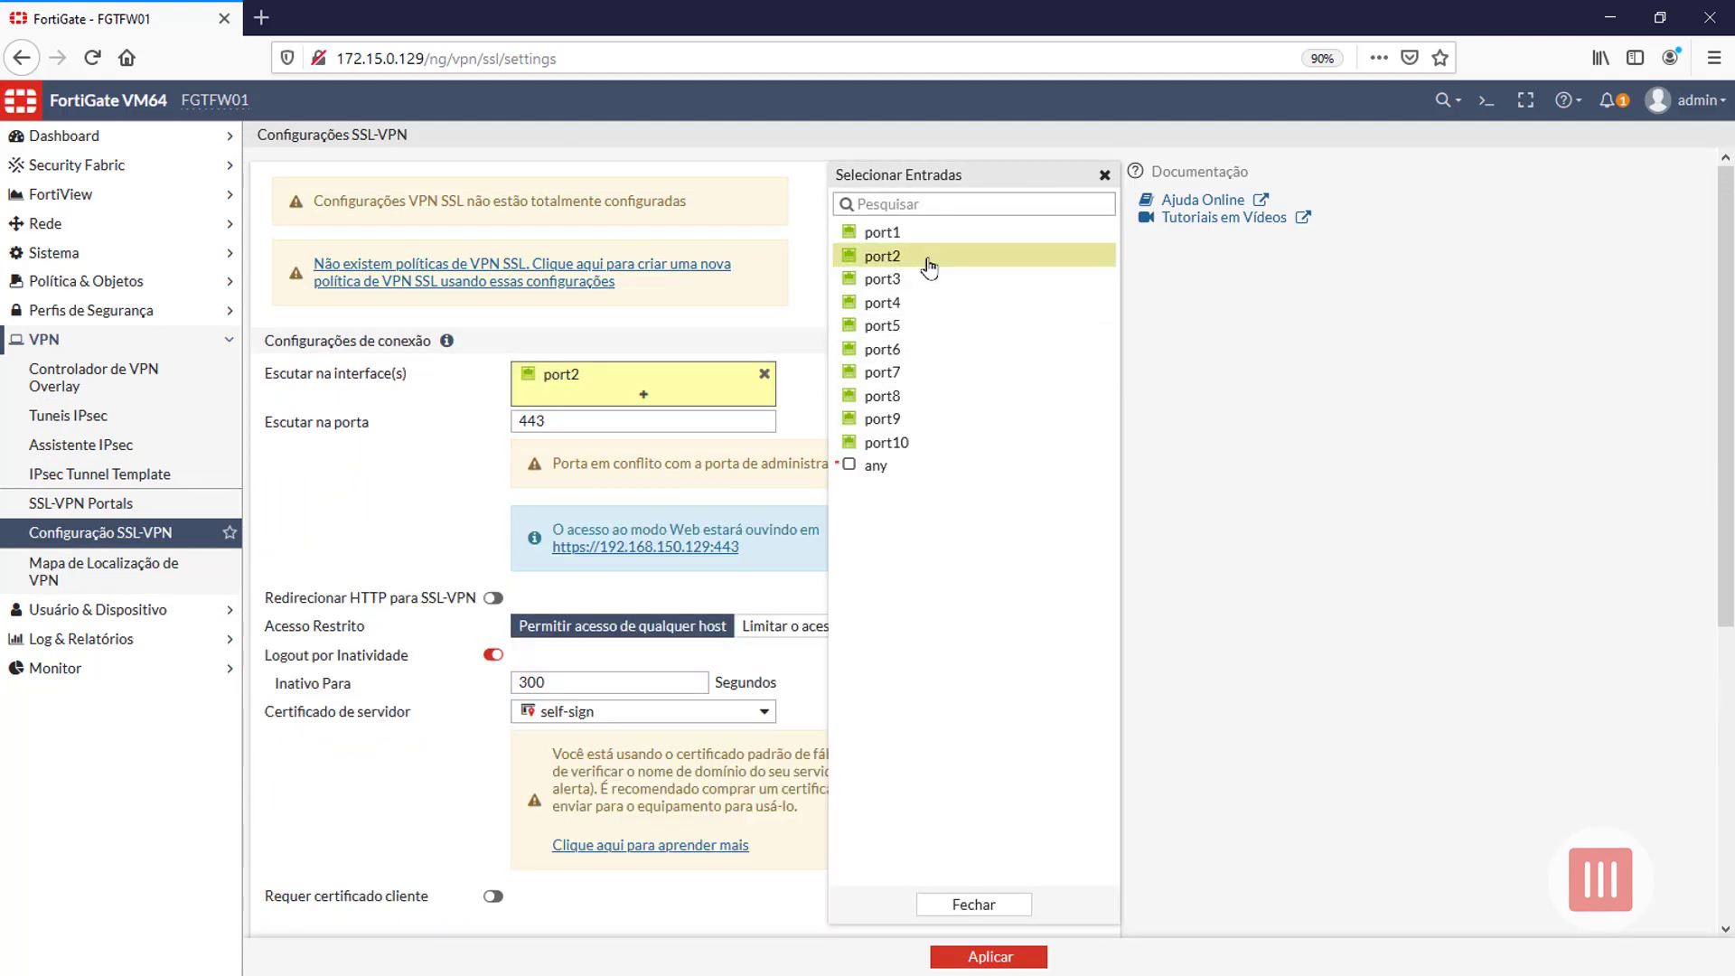
left_click(727, 612)
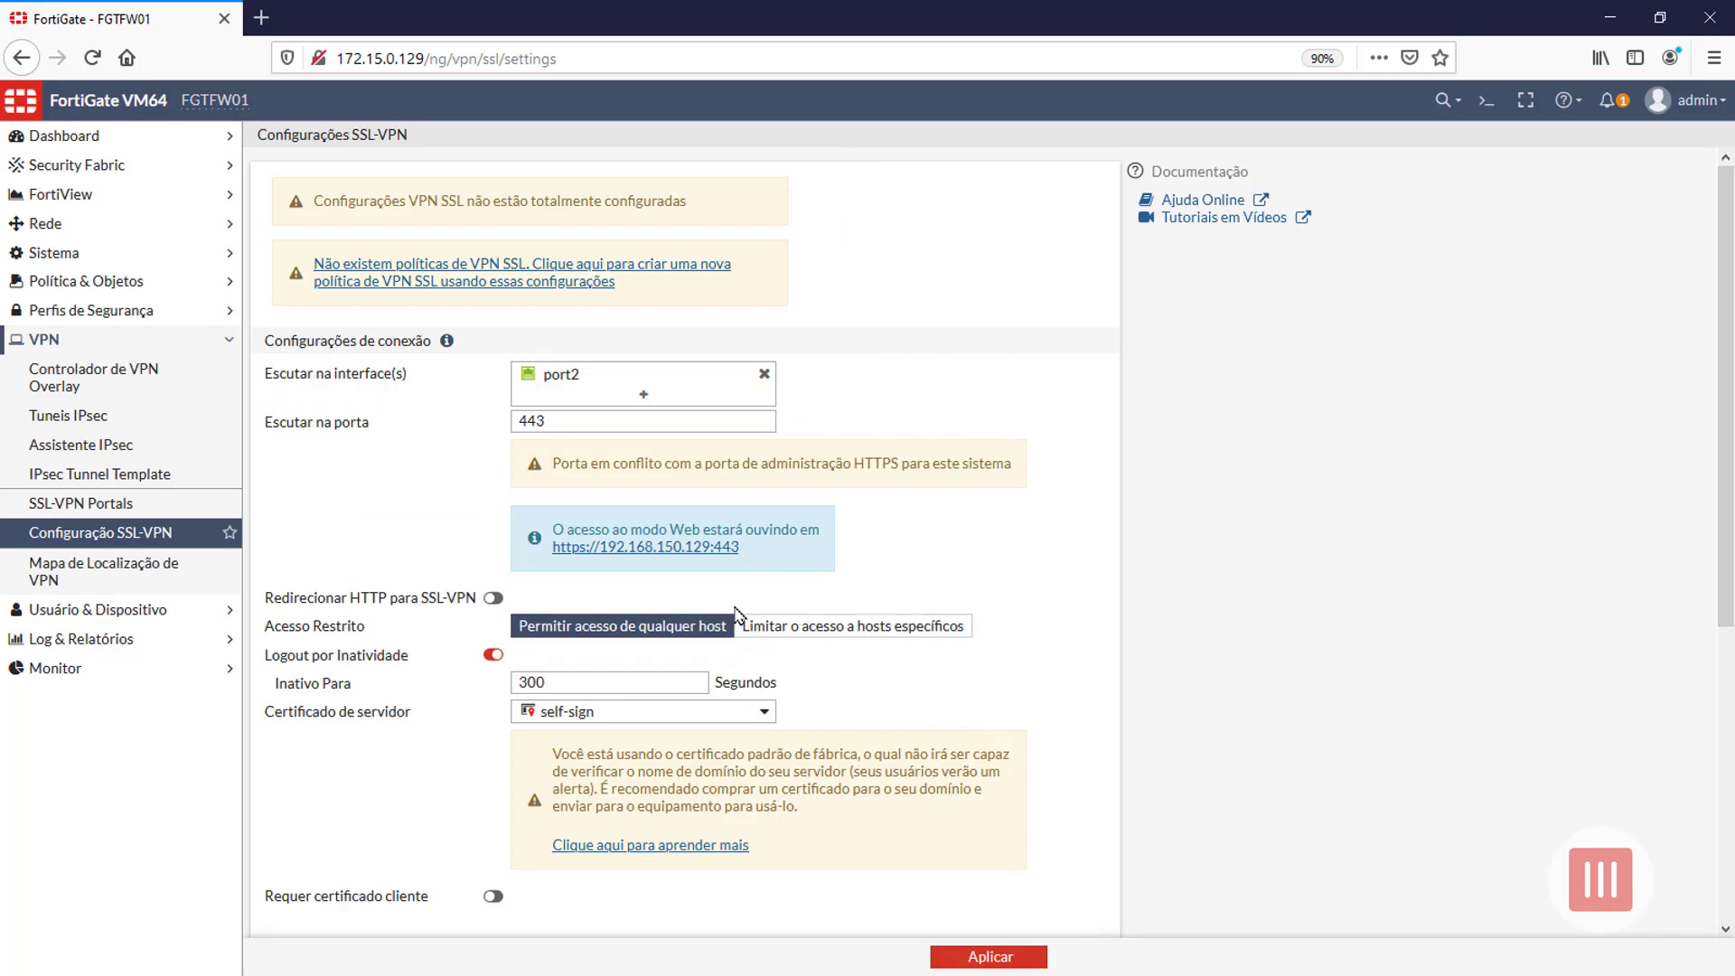
scroll(726, 611, "down", 3)
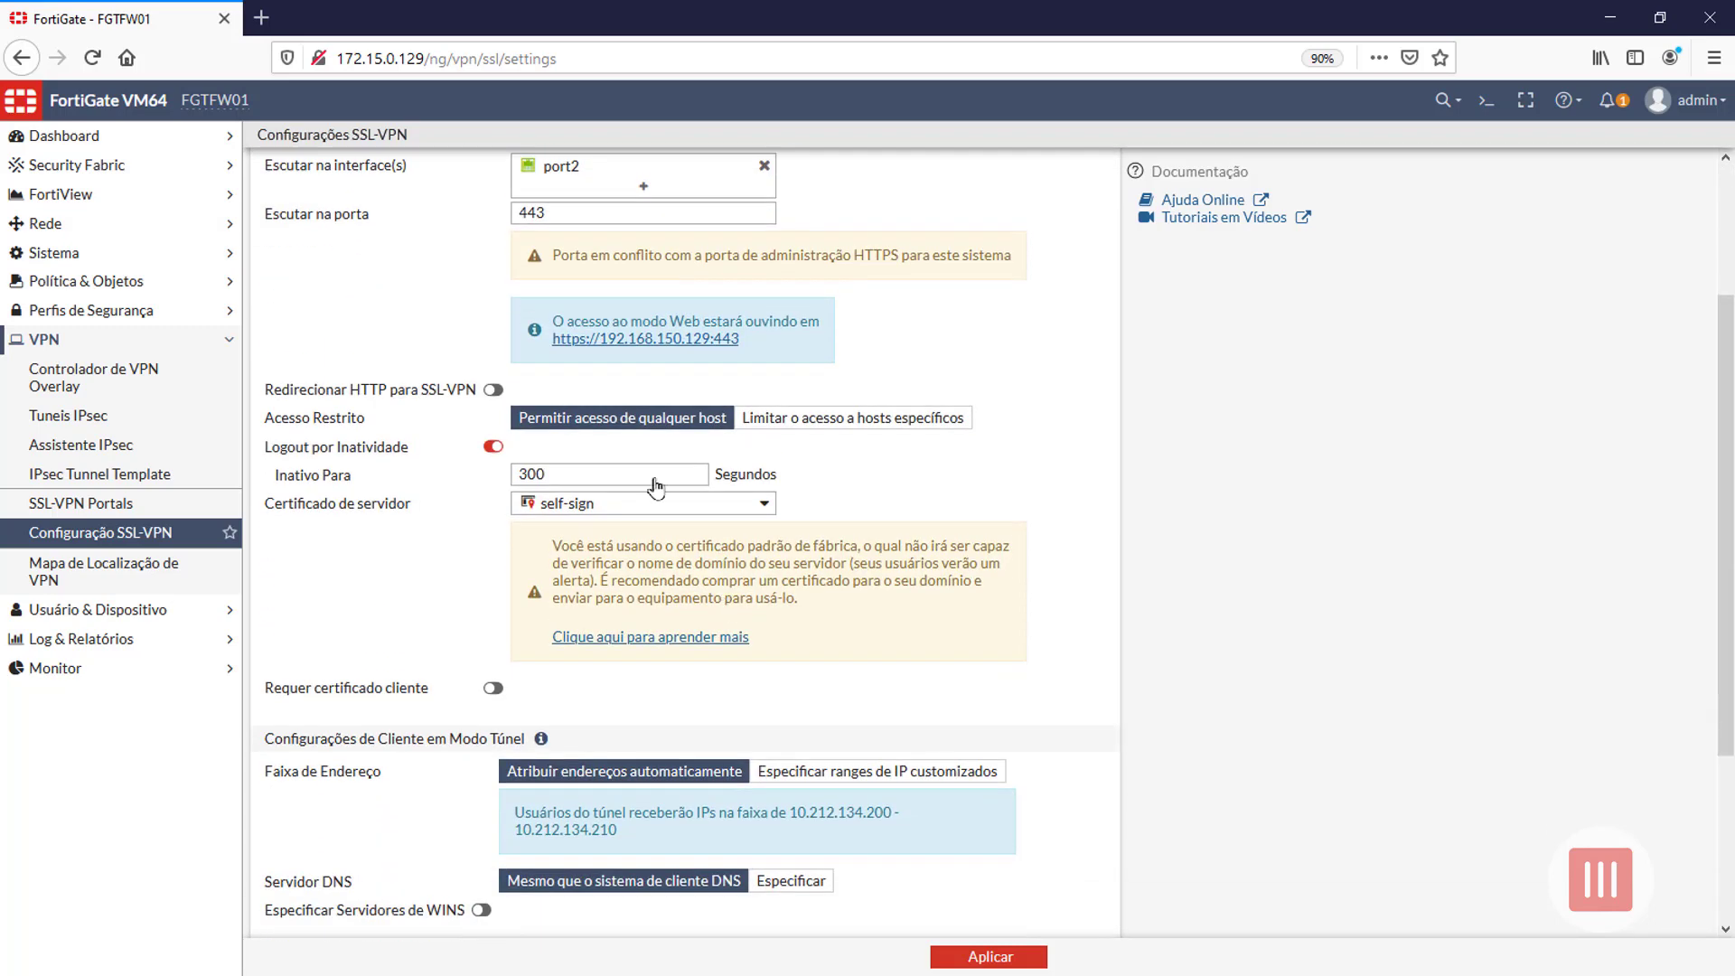
right_click(630, 341)
left_click(657, 361)
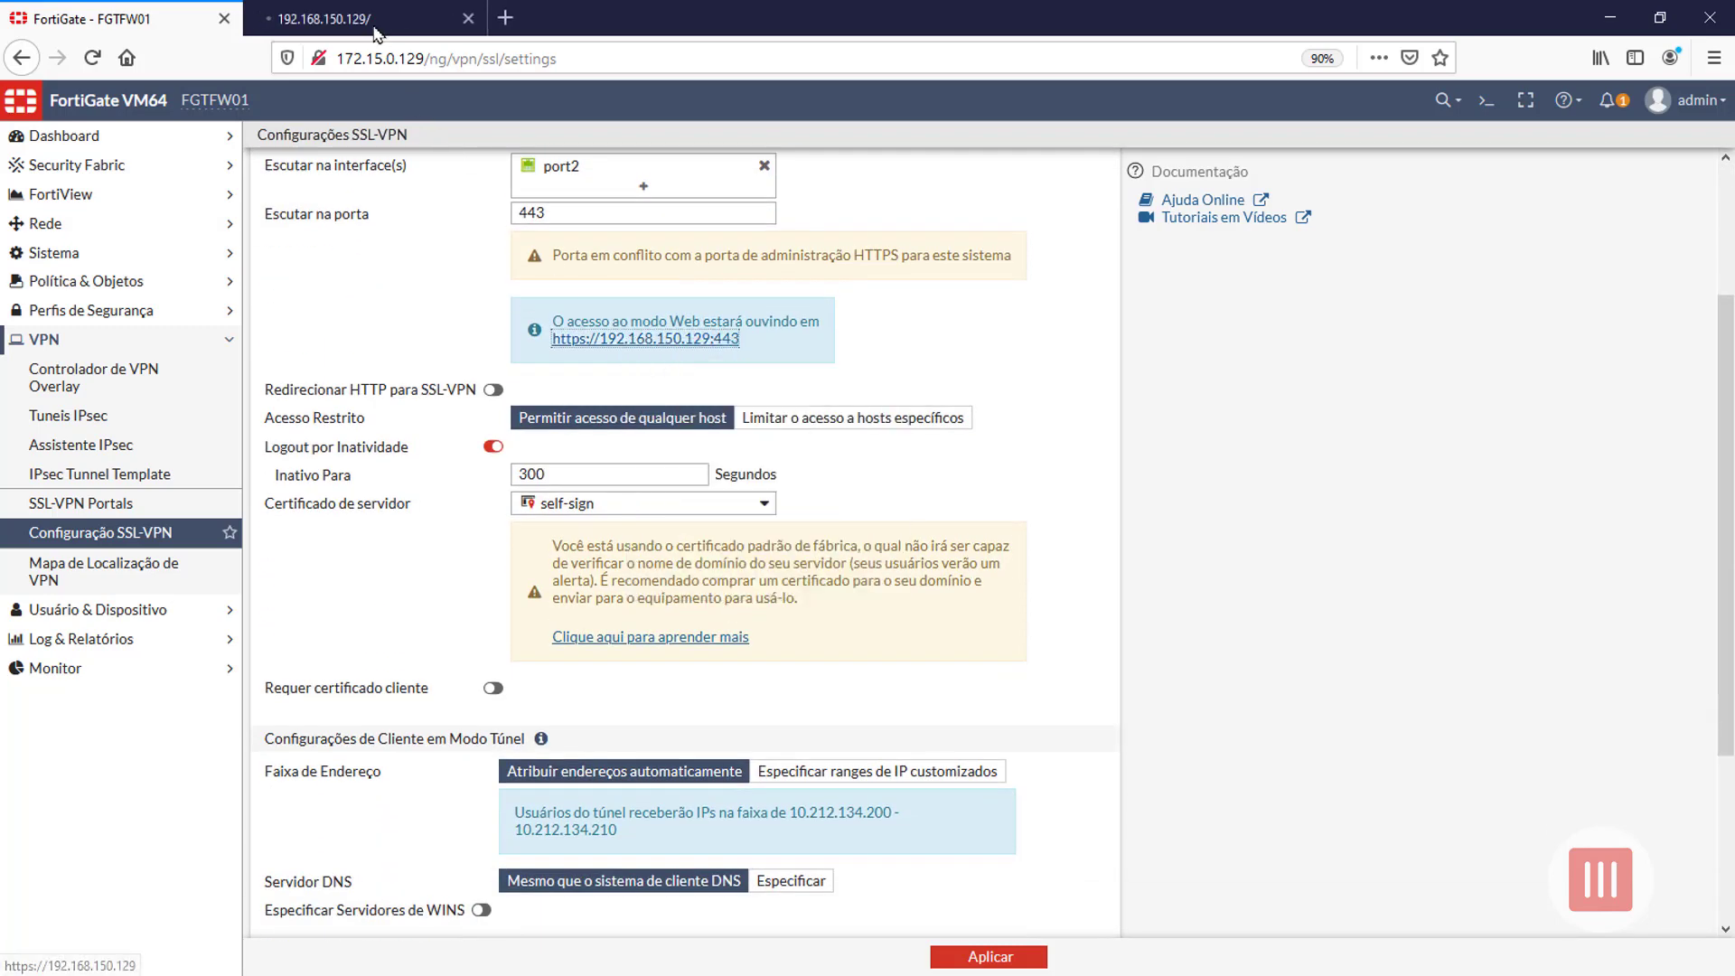
left_click(361, 18)
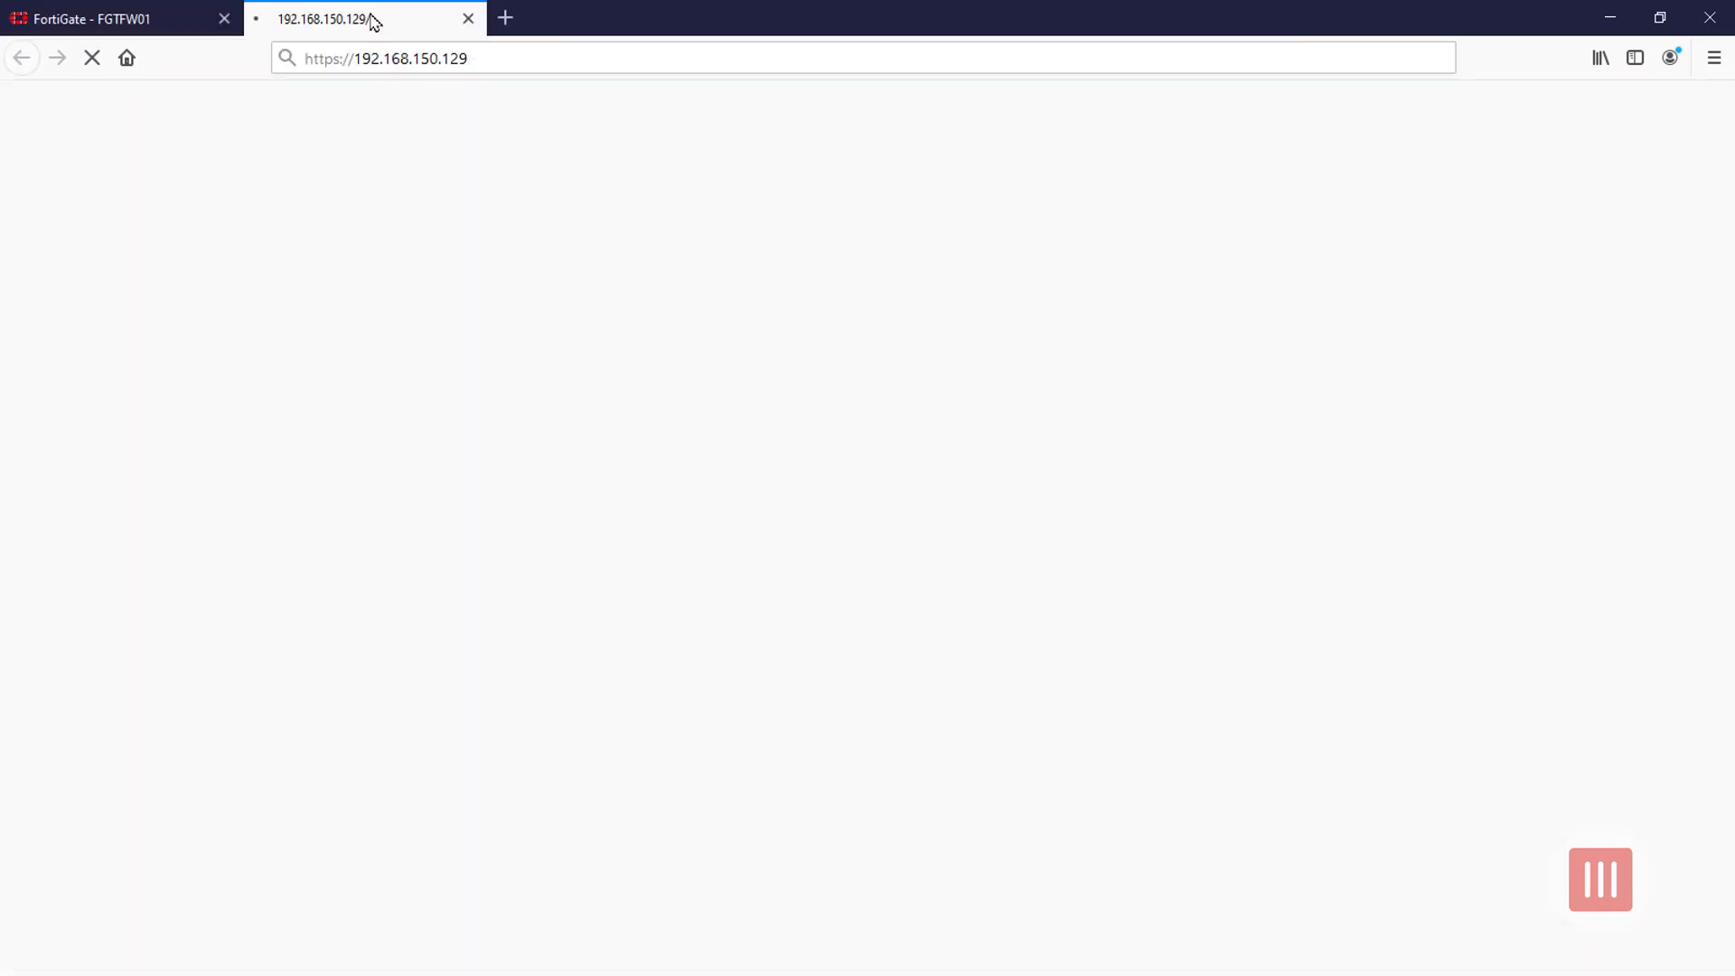
left_click(178, 27)
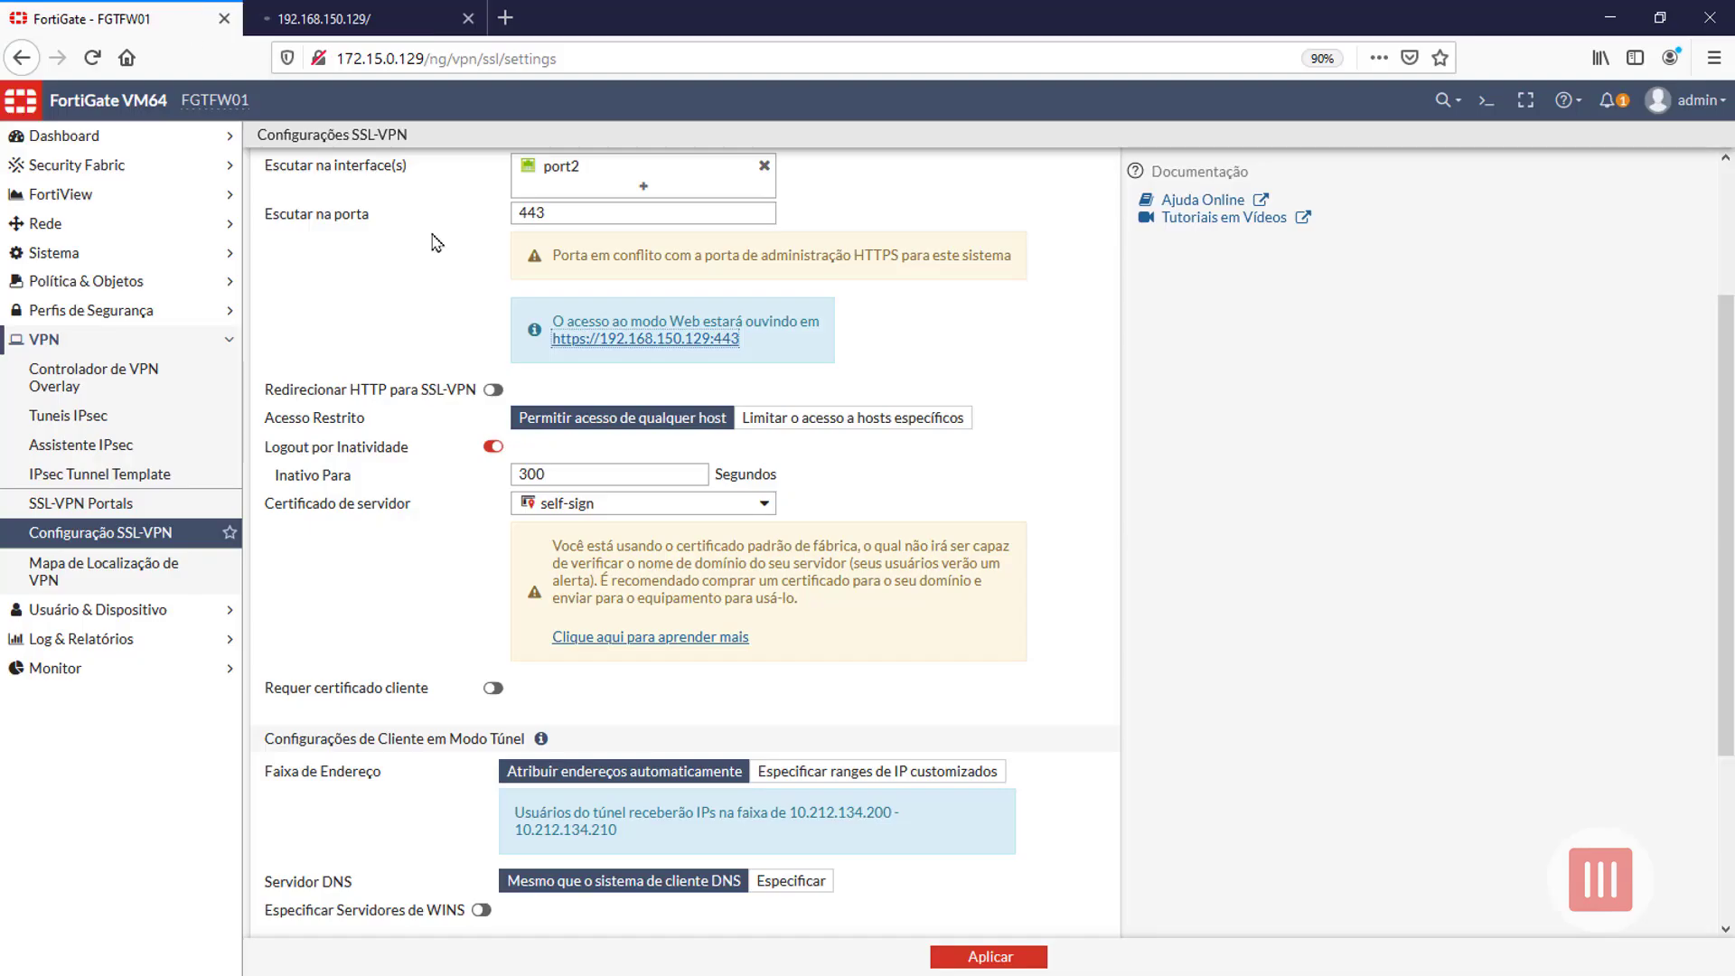
scroll(777, 449, "up", 3)
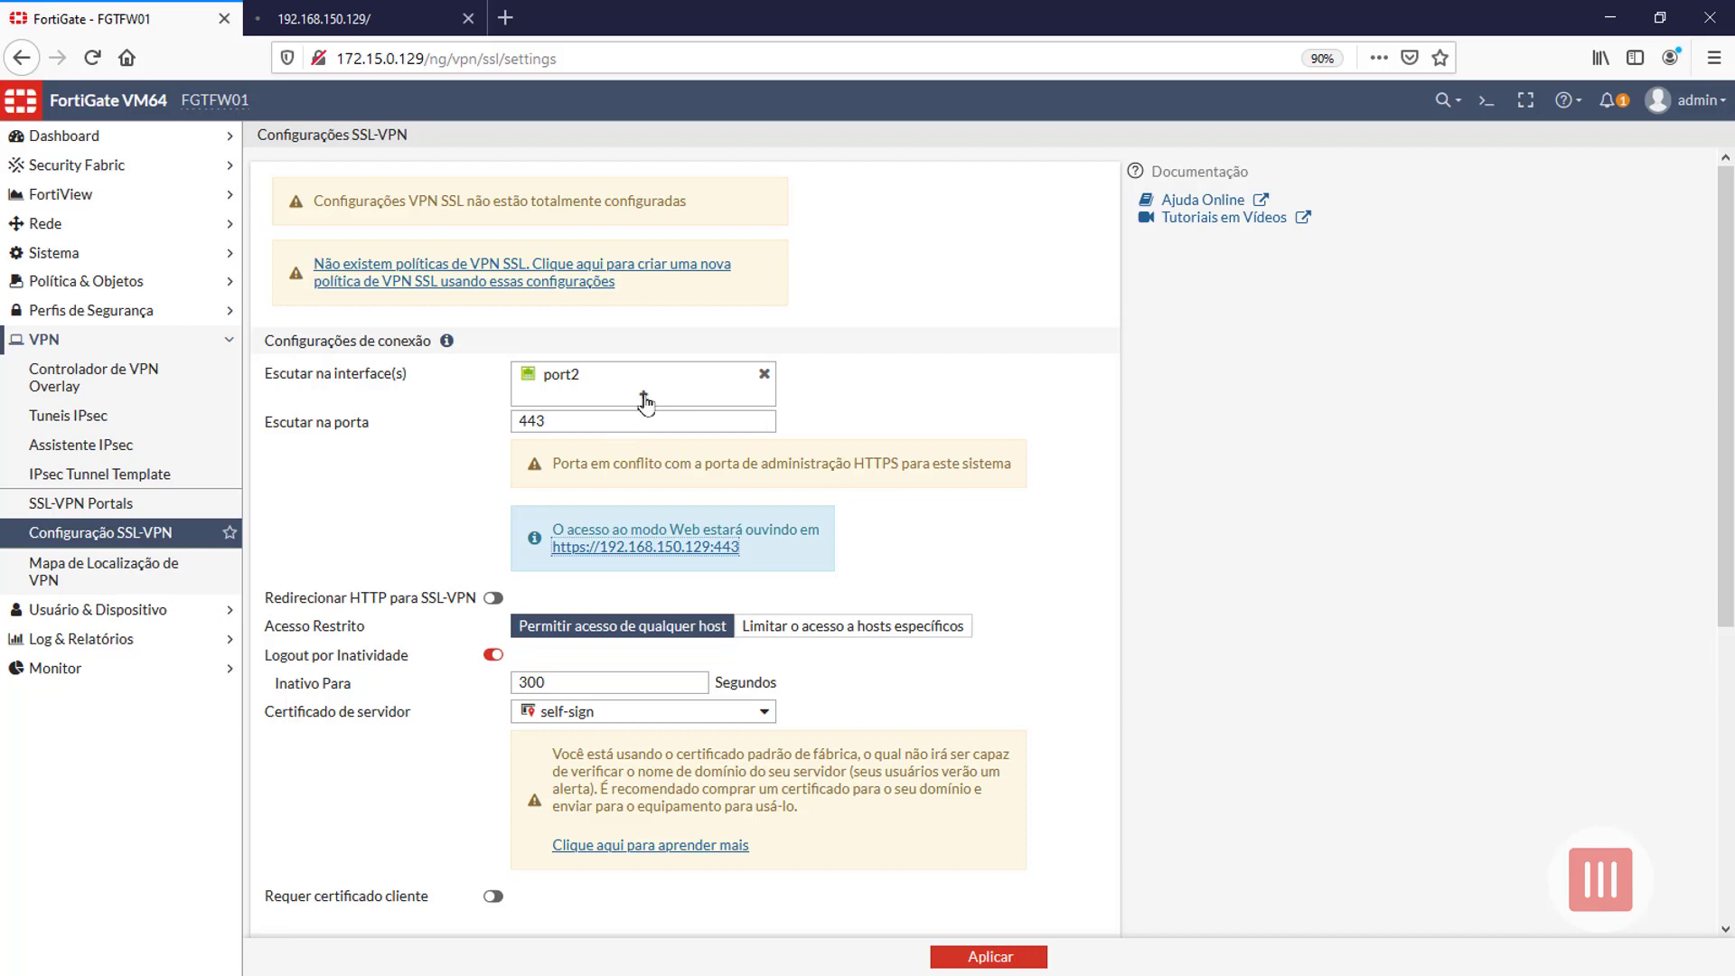
left_click(379, 18)
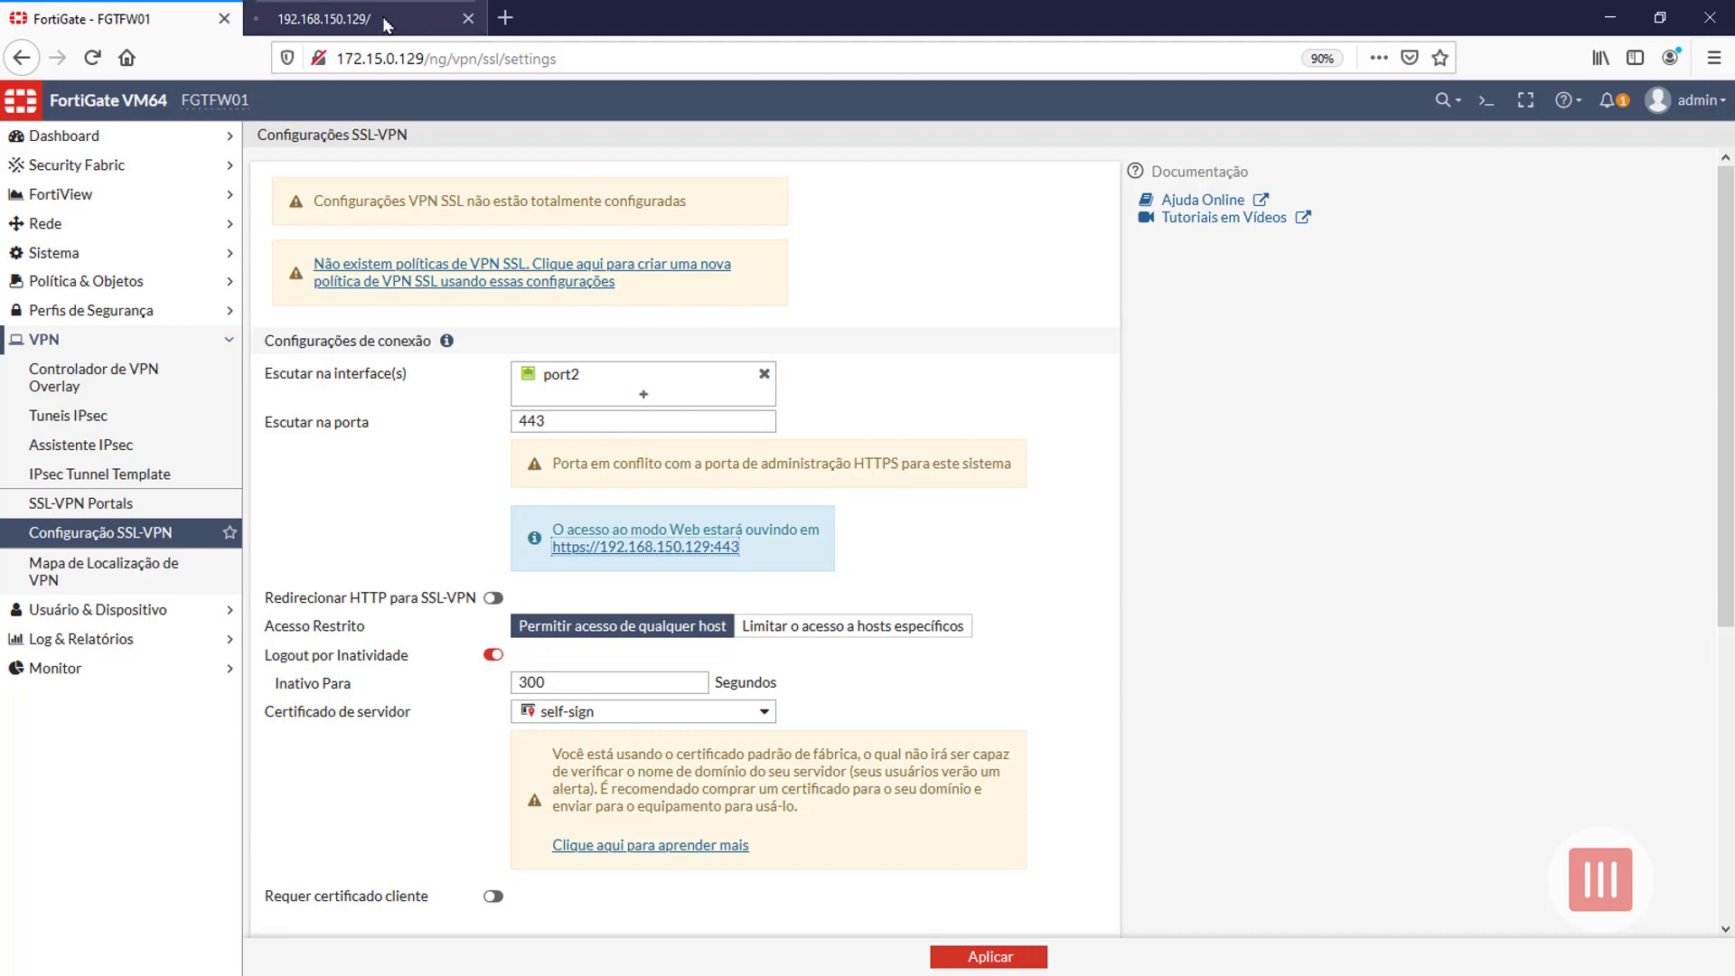
left_click(155, 26)
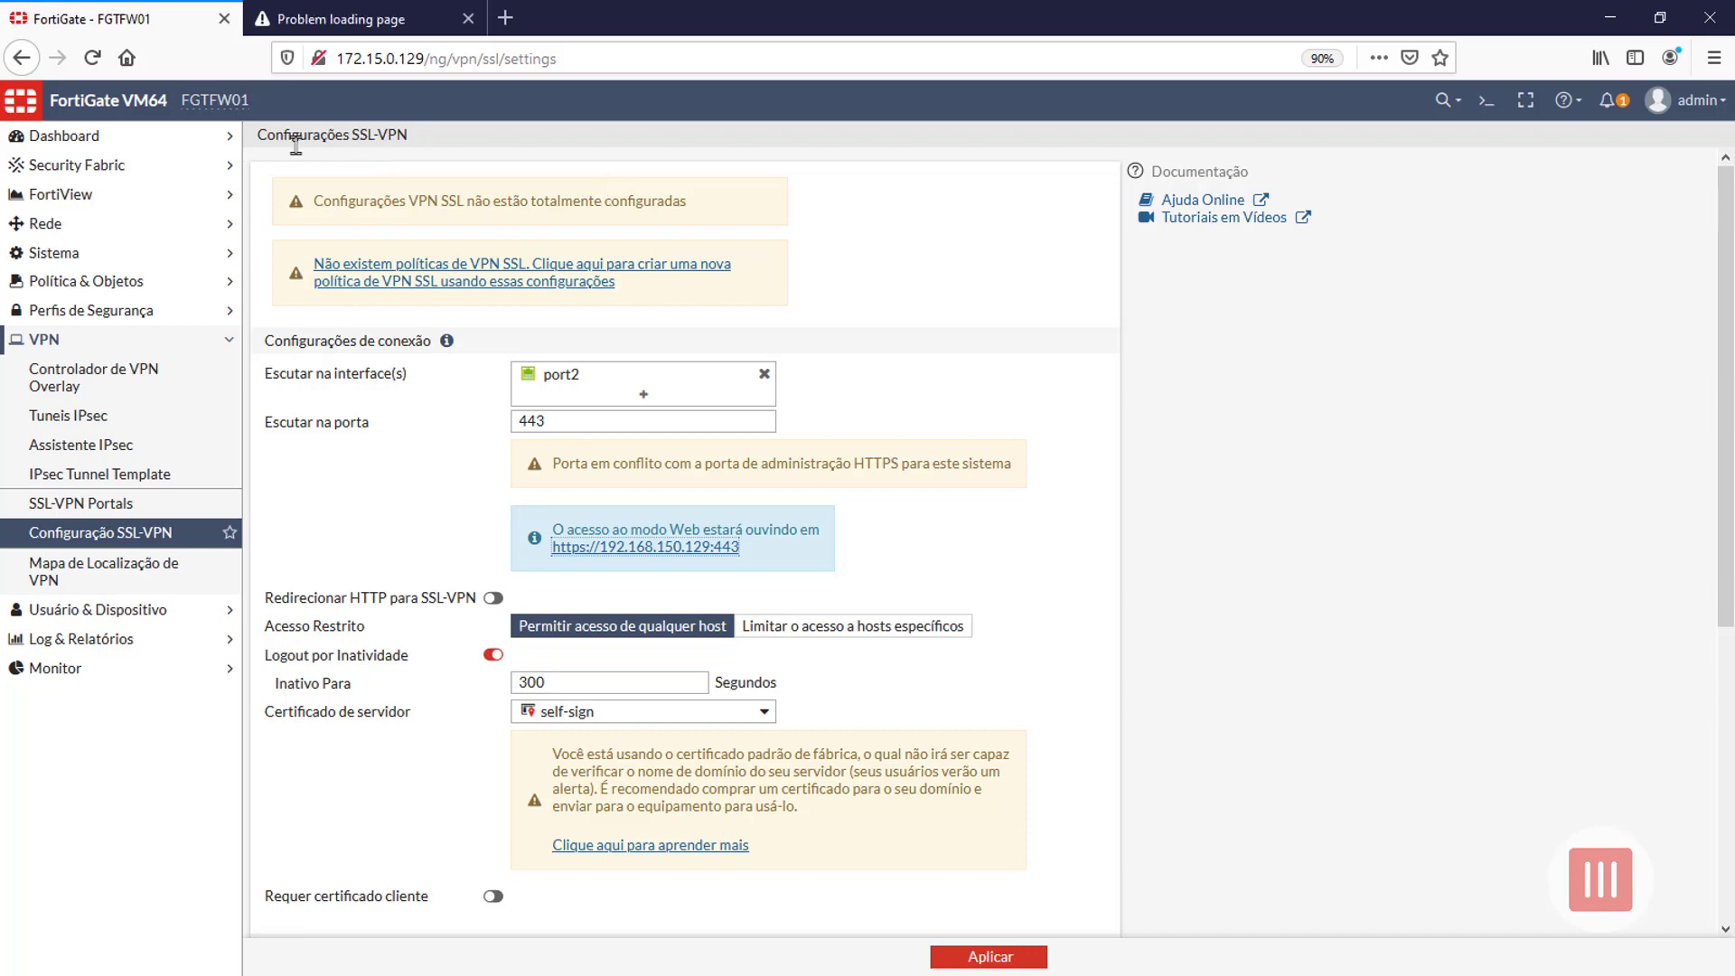
left_click(452, 22)
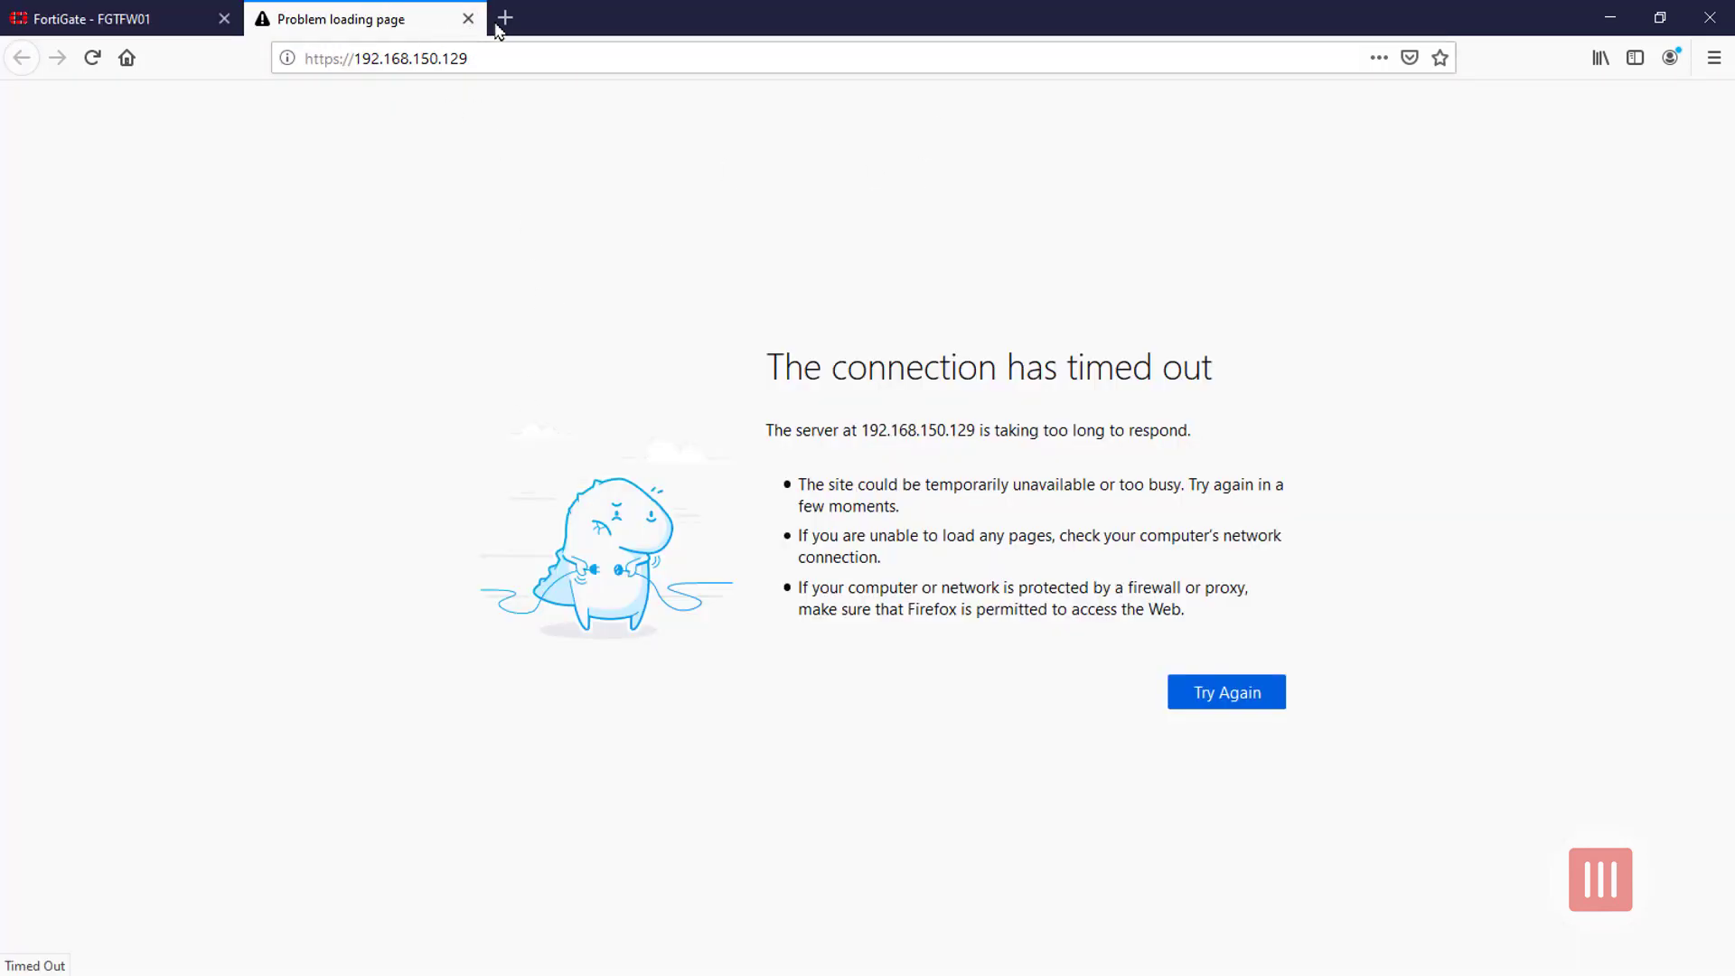
left_click(468, 19)
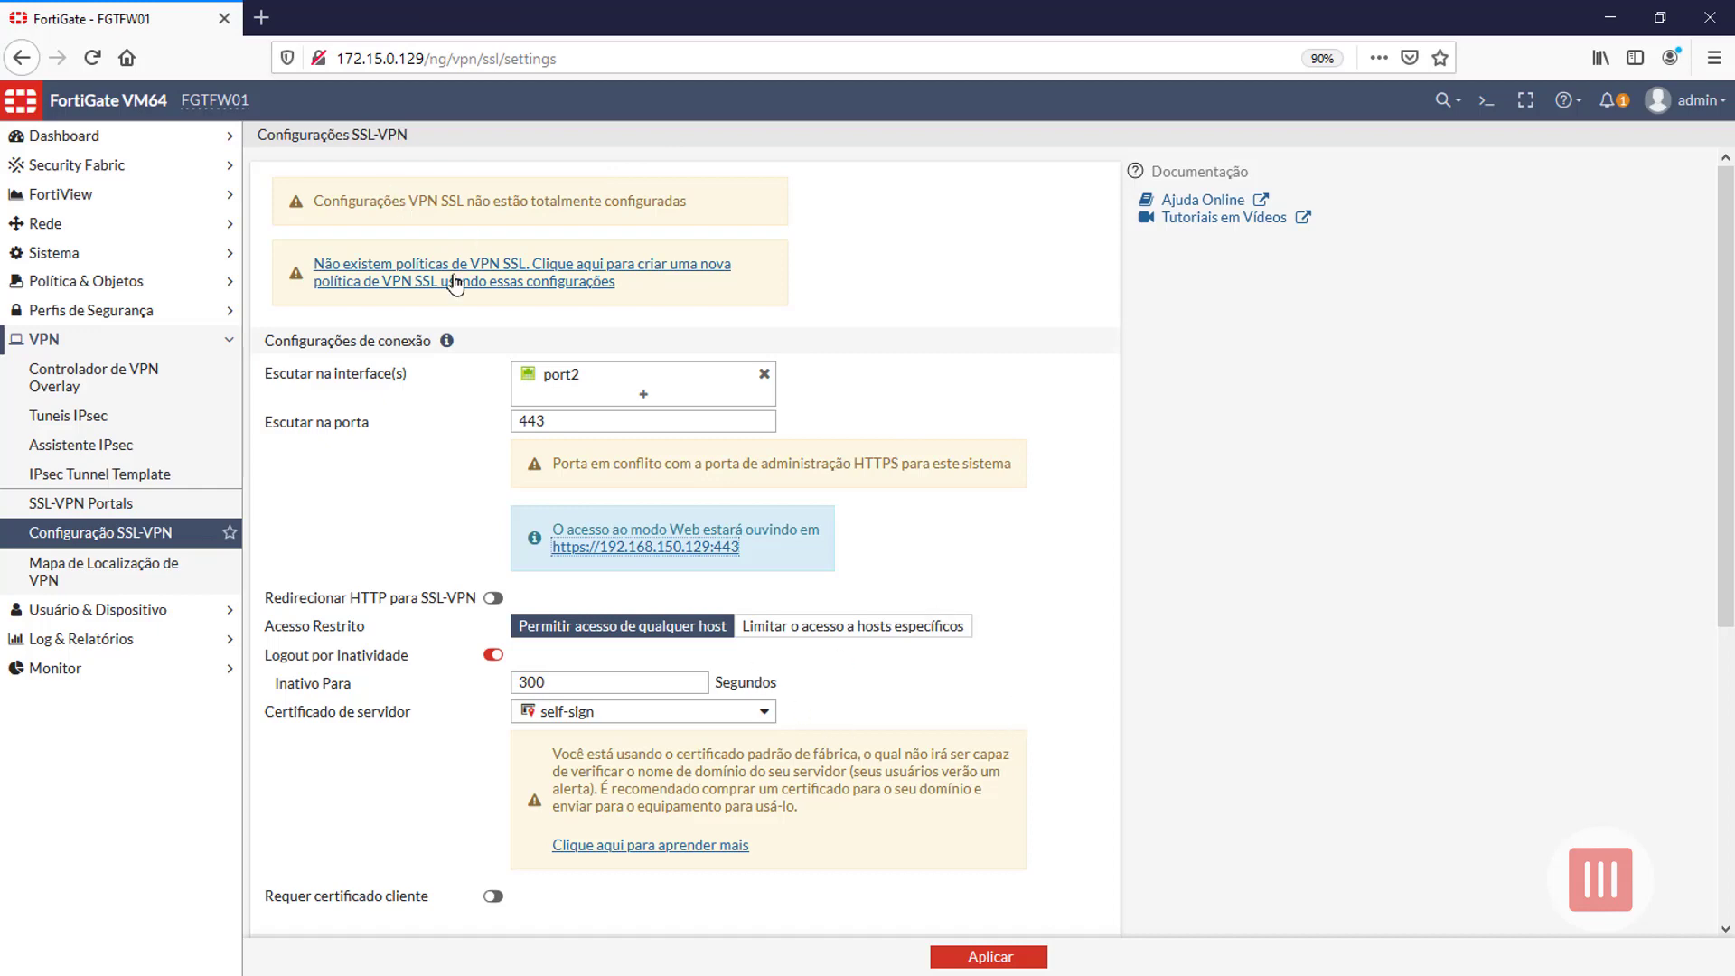
Add port4 as a second listening interface for the SSL-VPN.
left_click(679, 392)
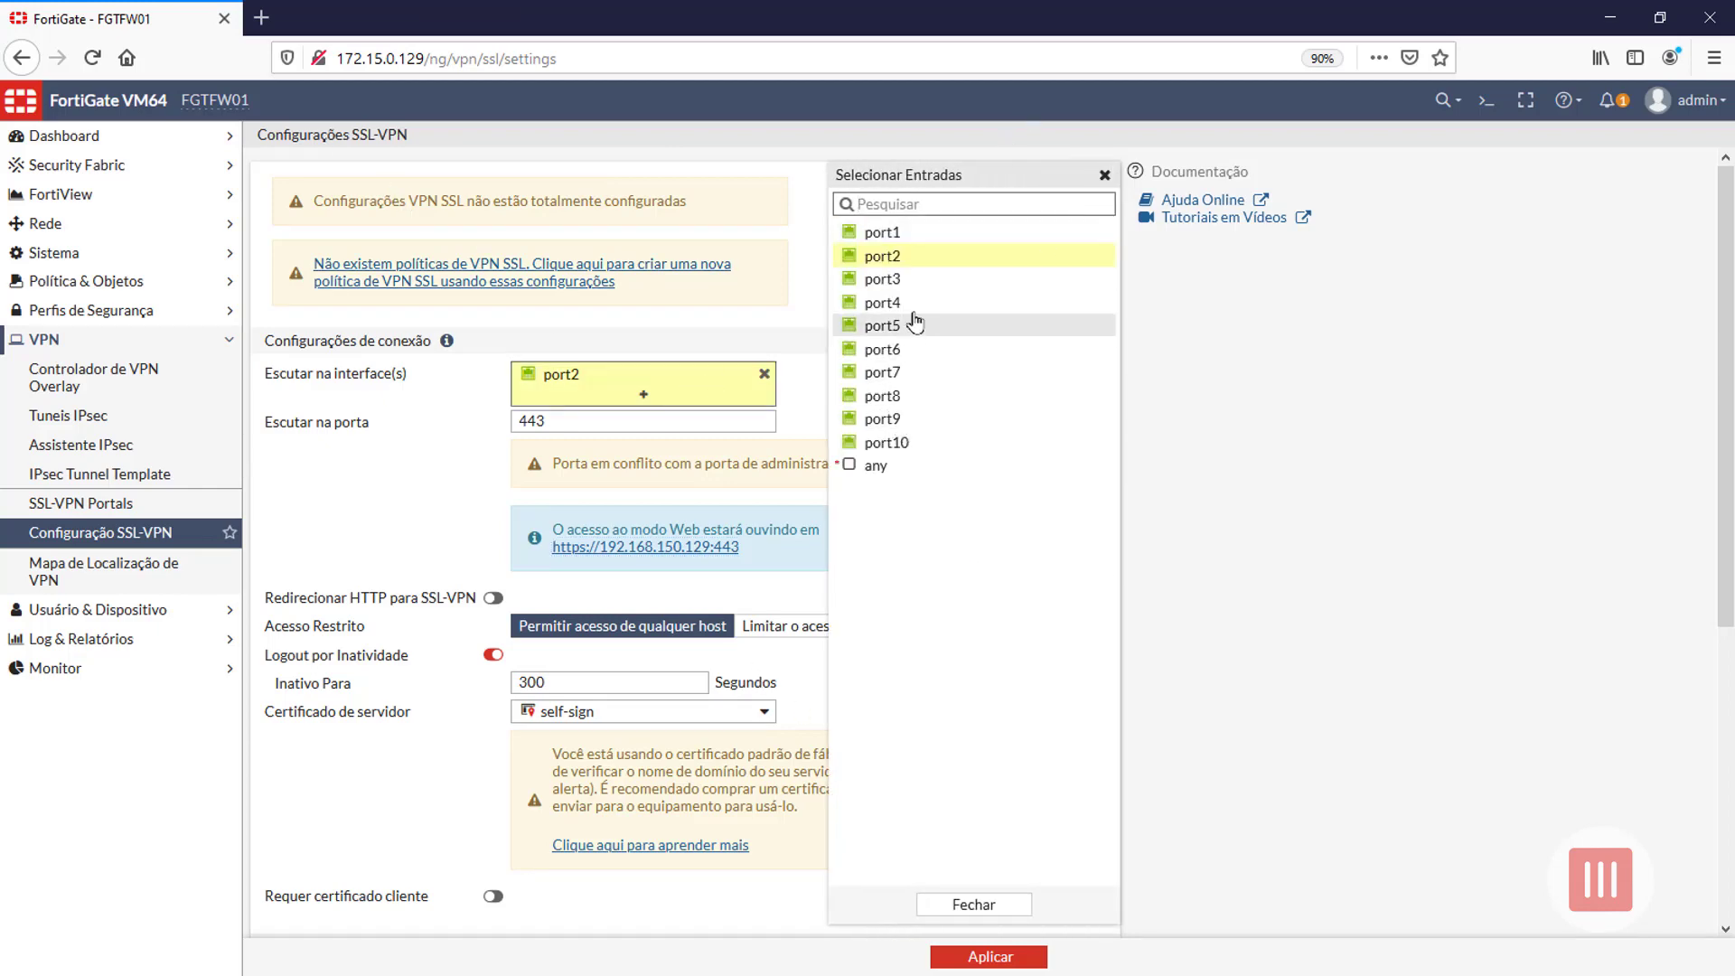
left_click(881, 302)
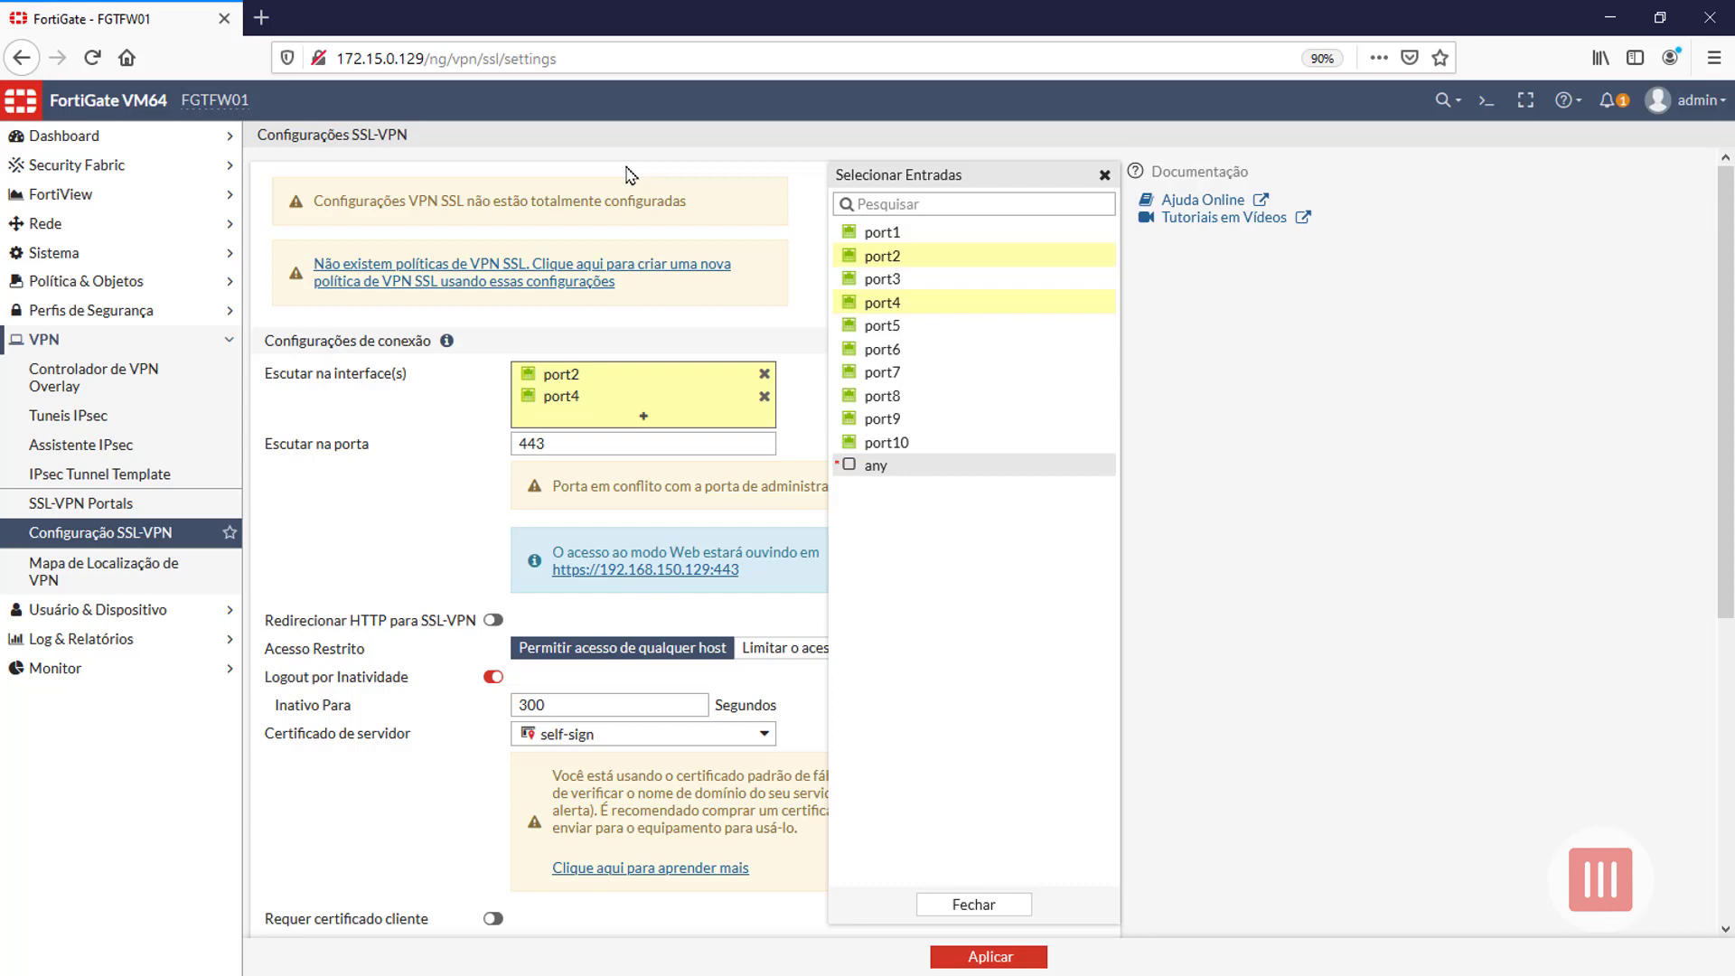
scroll(488, 618, "down", 2)
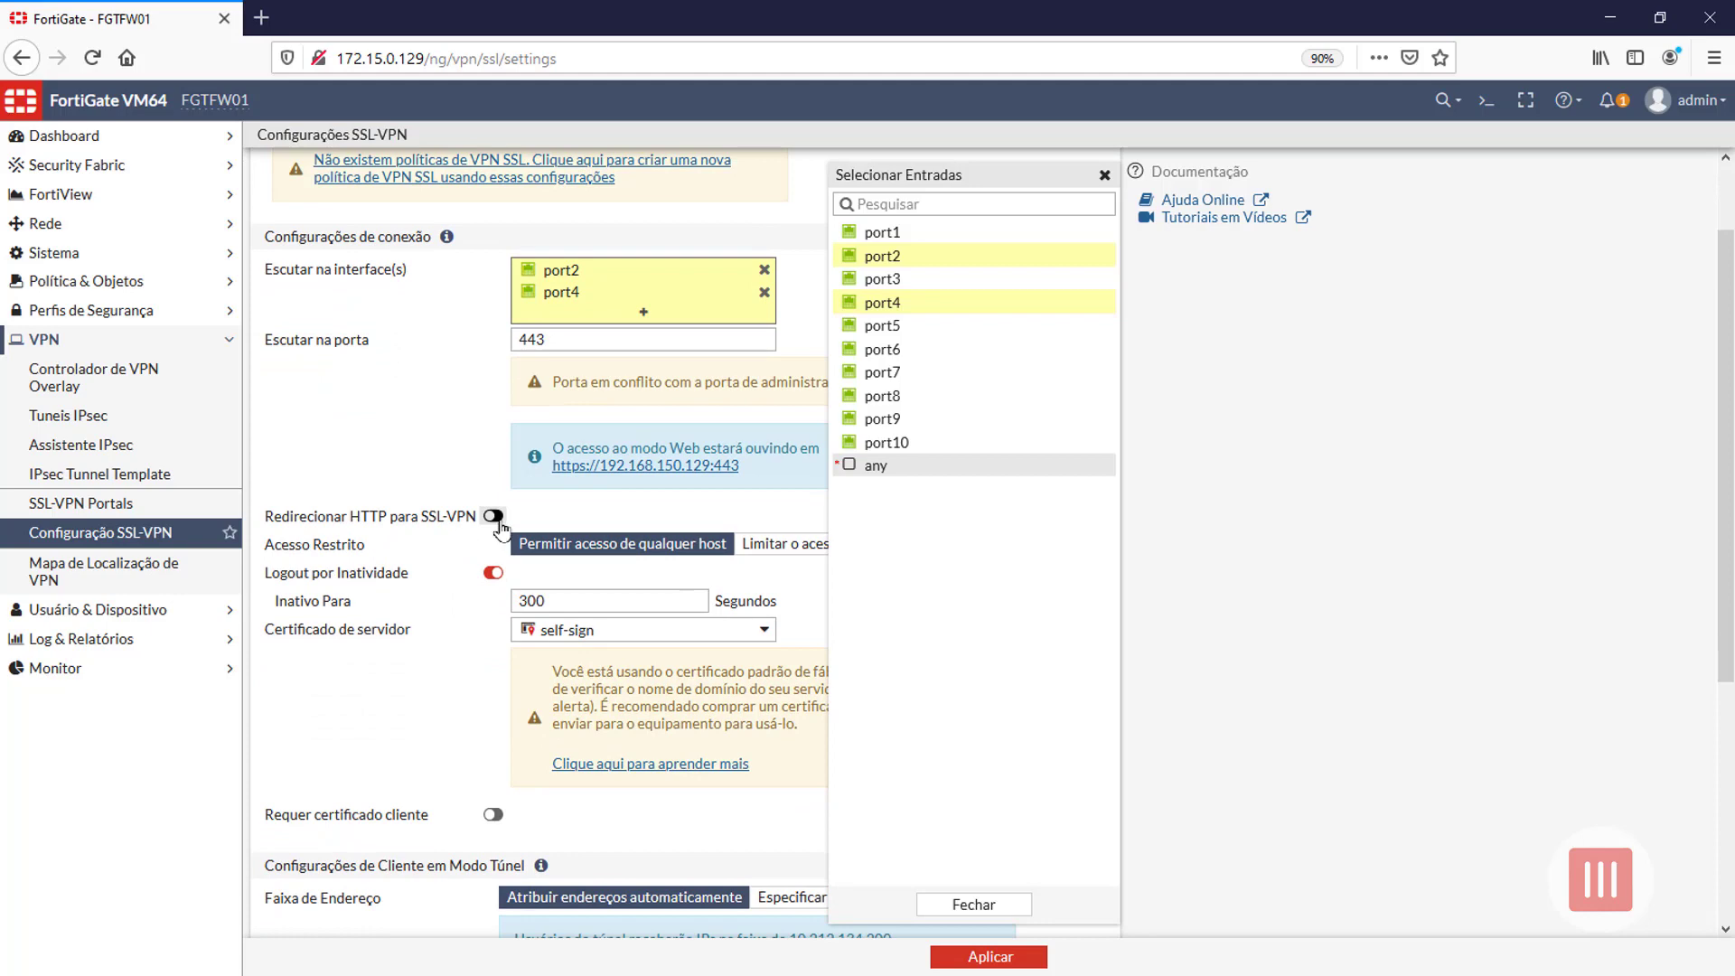
Examine the HTTP redirection, inactivity logout and server certificate options in the SSL-VPN connection settings.
left_click(494, 517)
left_click(494, 517)
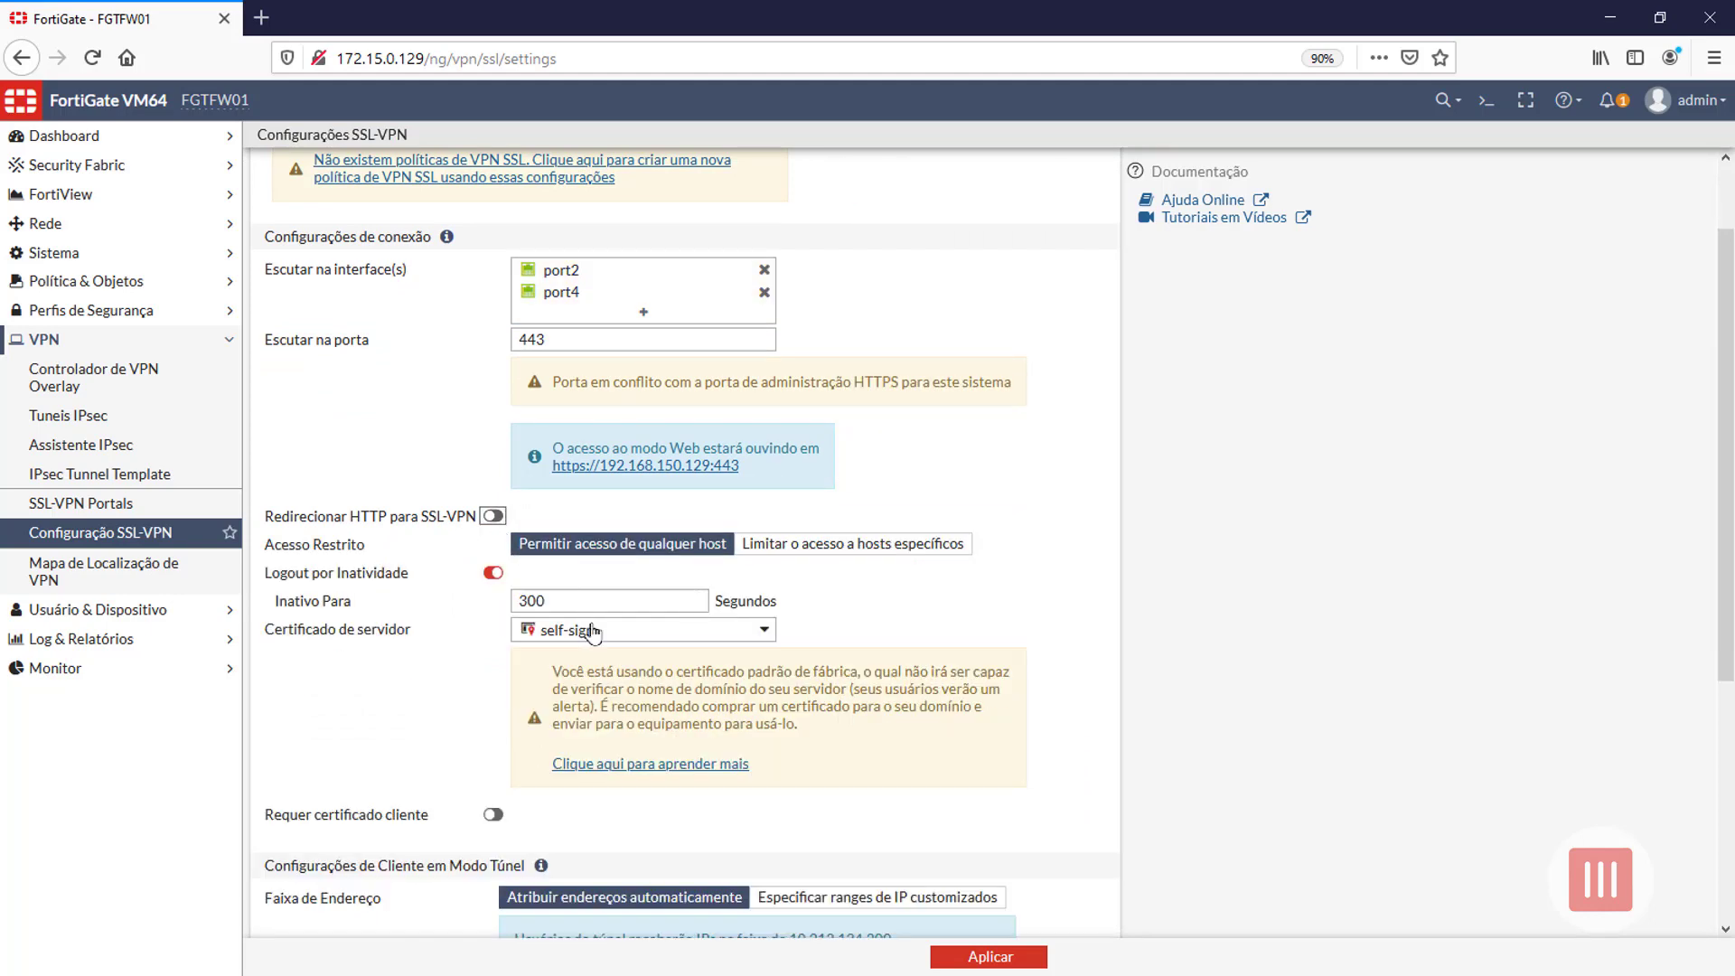
left_click_drag(692, 600, 439, 594)
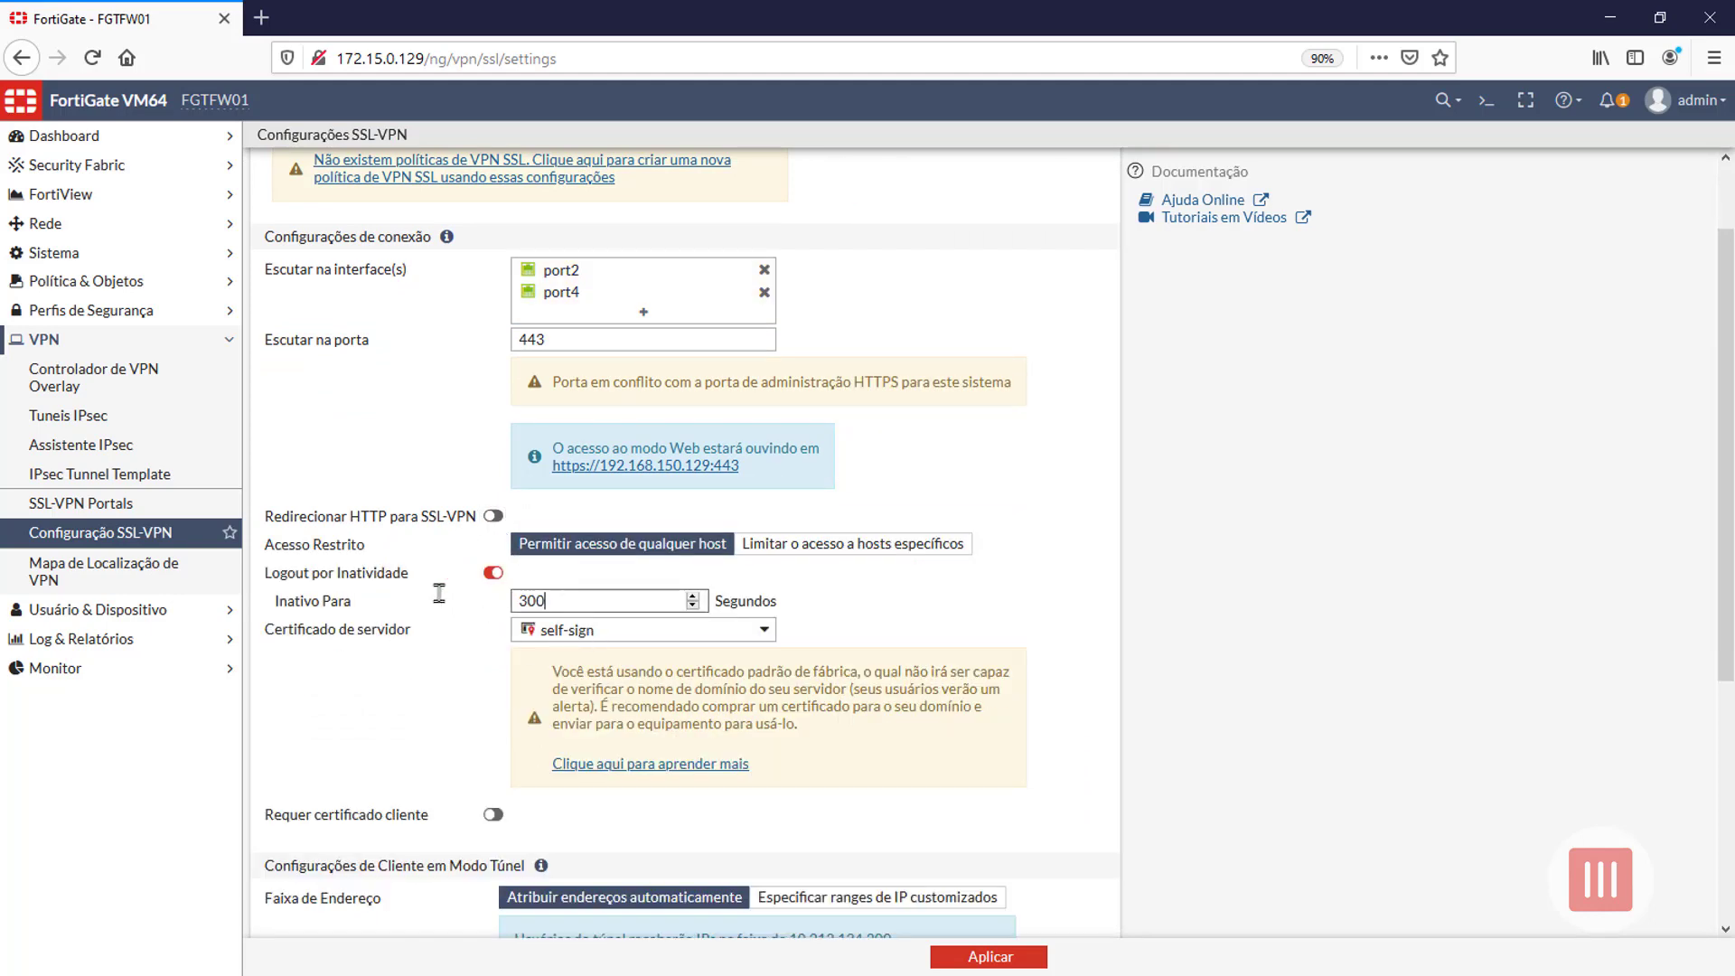
scroll(587, 470, "down", 3)
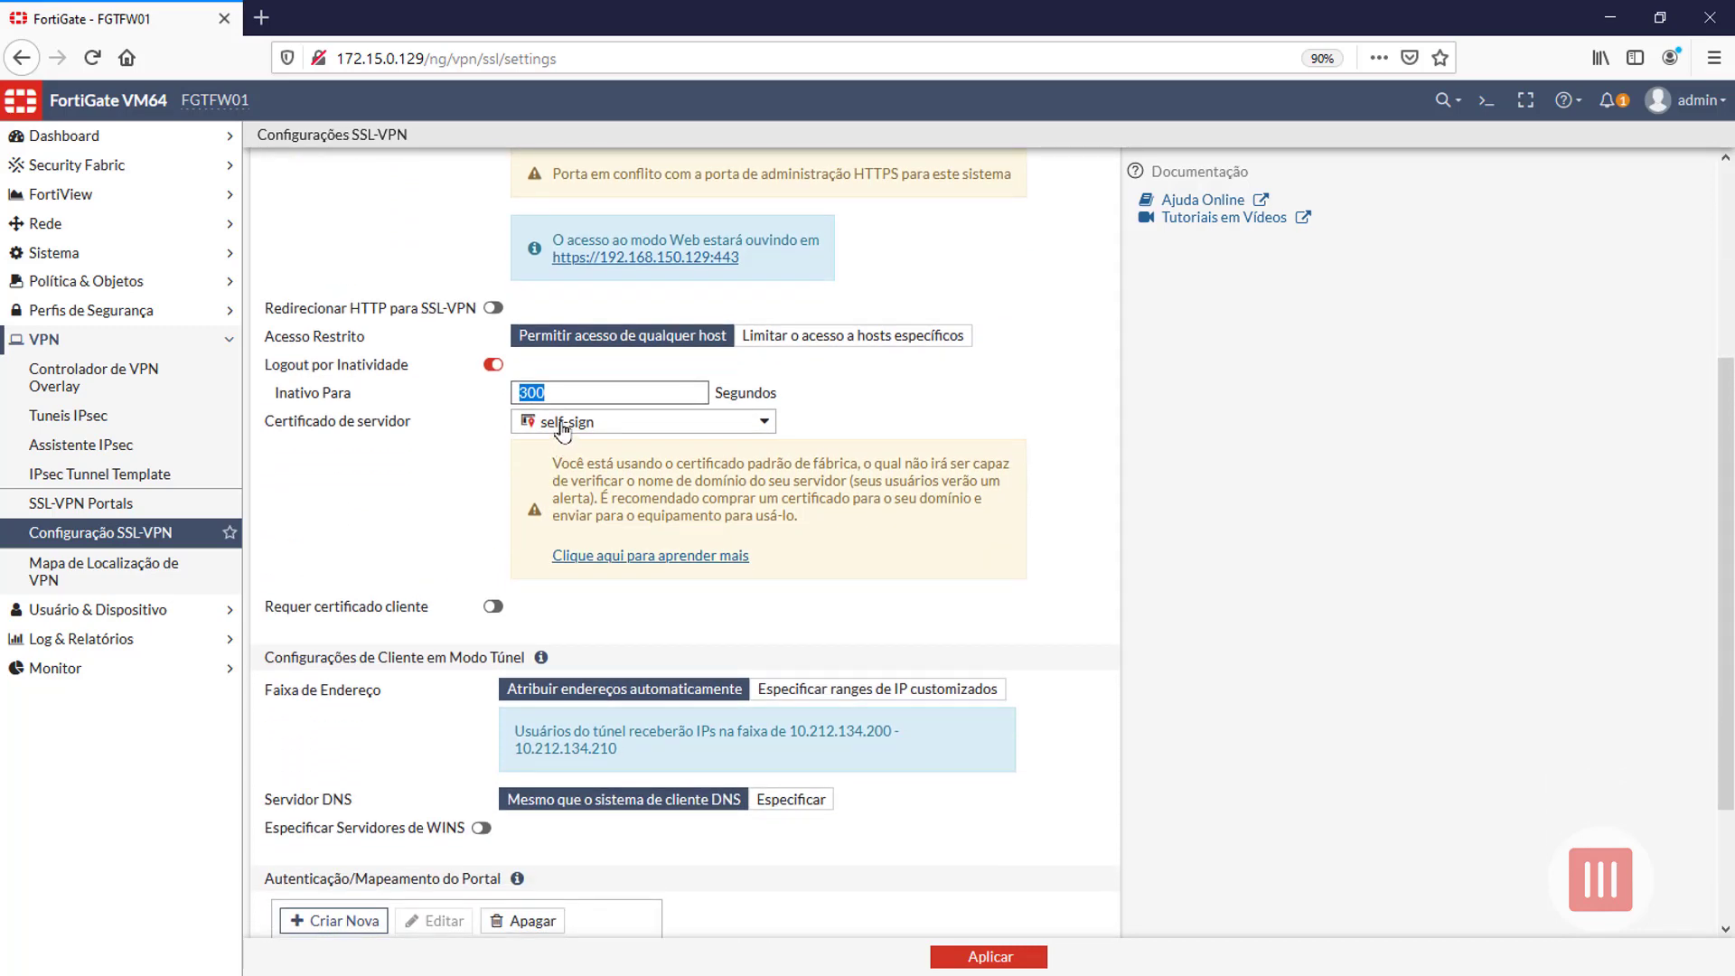
left_click(630, 424)
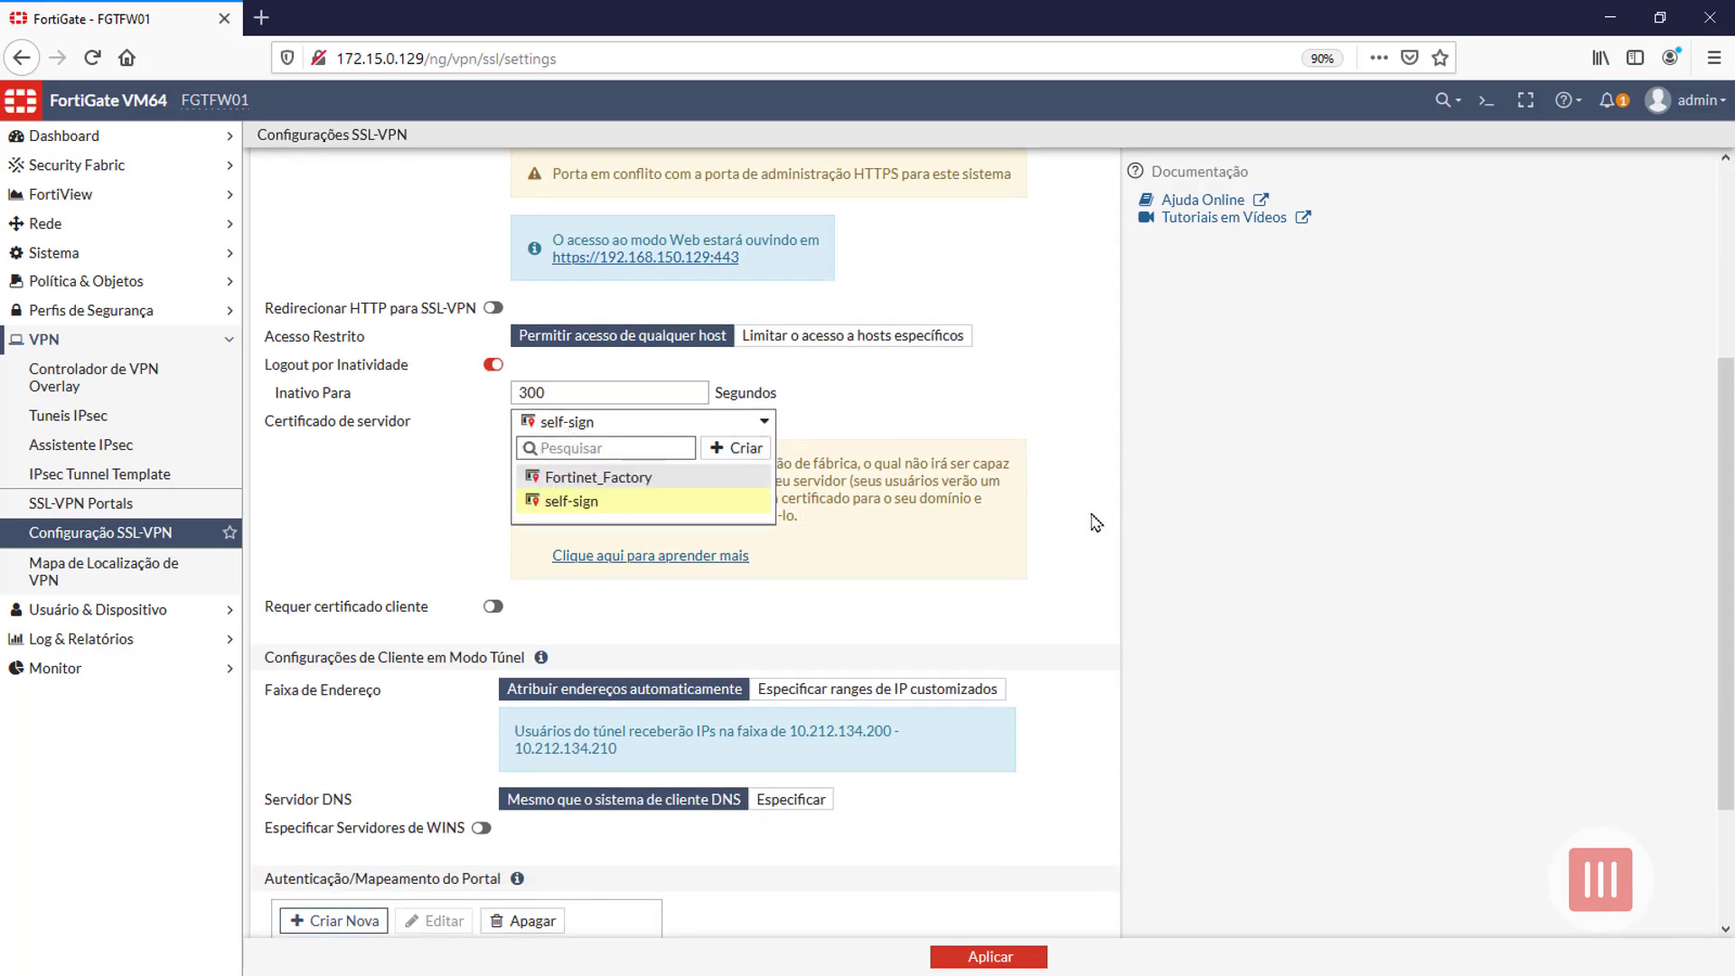
left_click(995, 524)
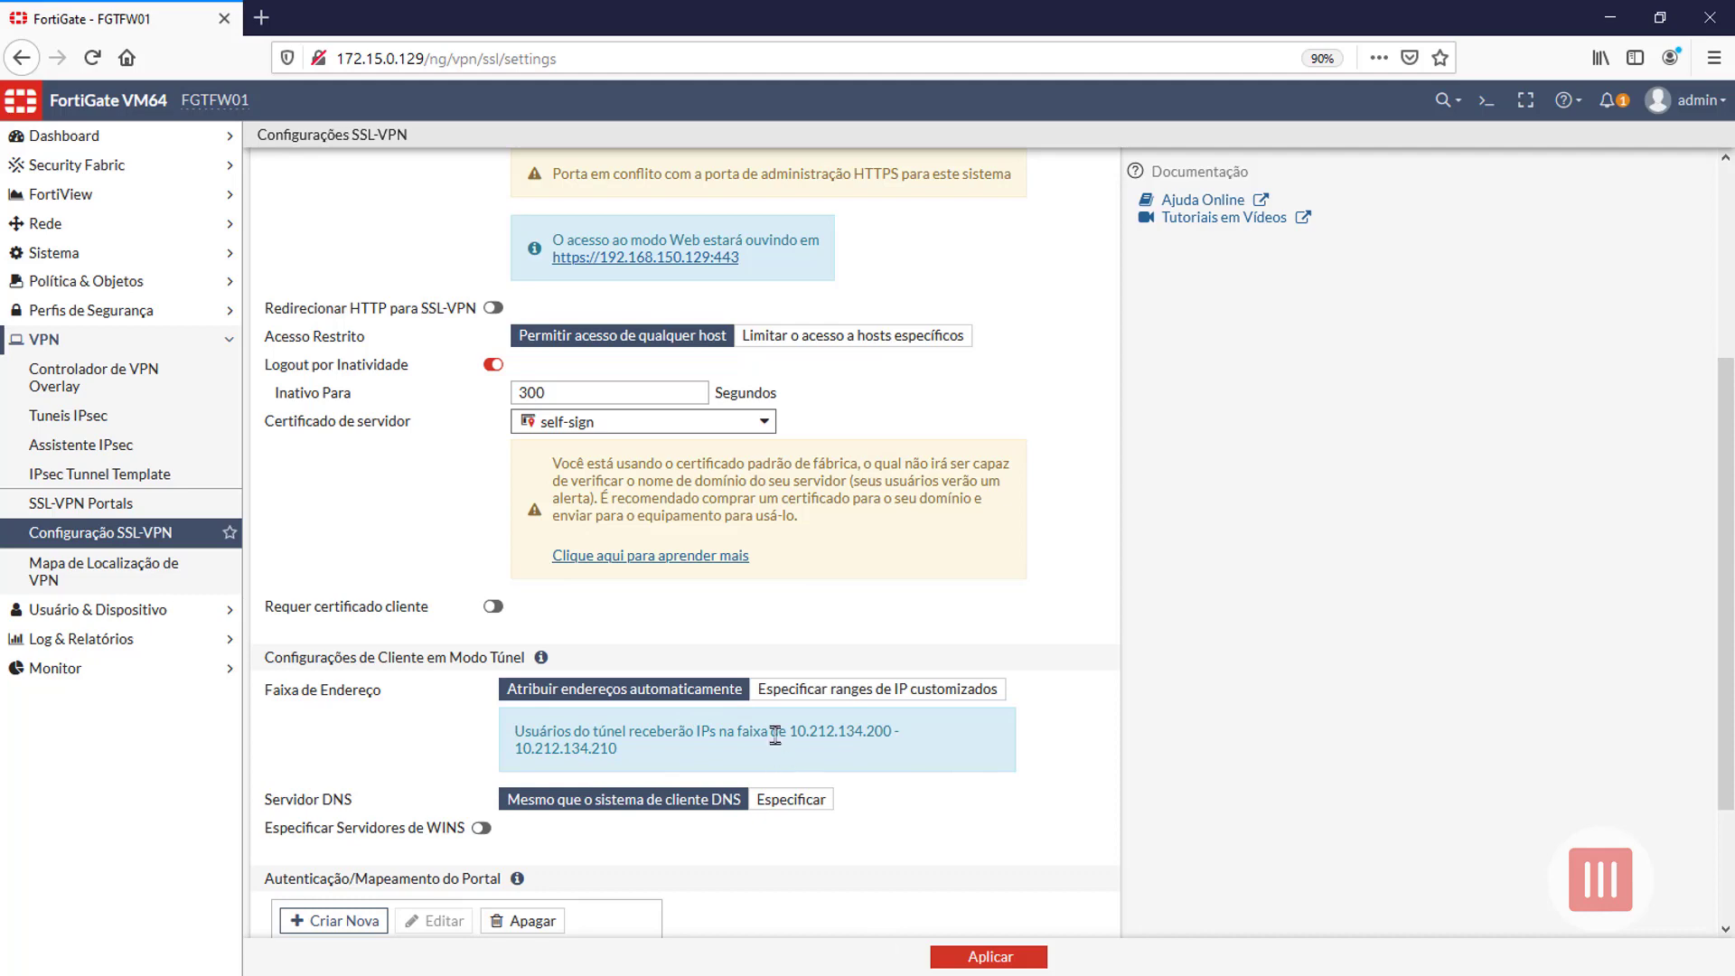
Review the tunnel mode client address range and portal mapping, and open the VPN location map without applying the SSL-VPN settings.
left_click_drag(786, 730, 983, 764)
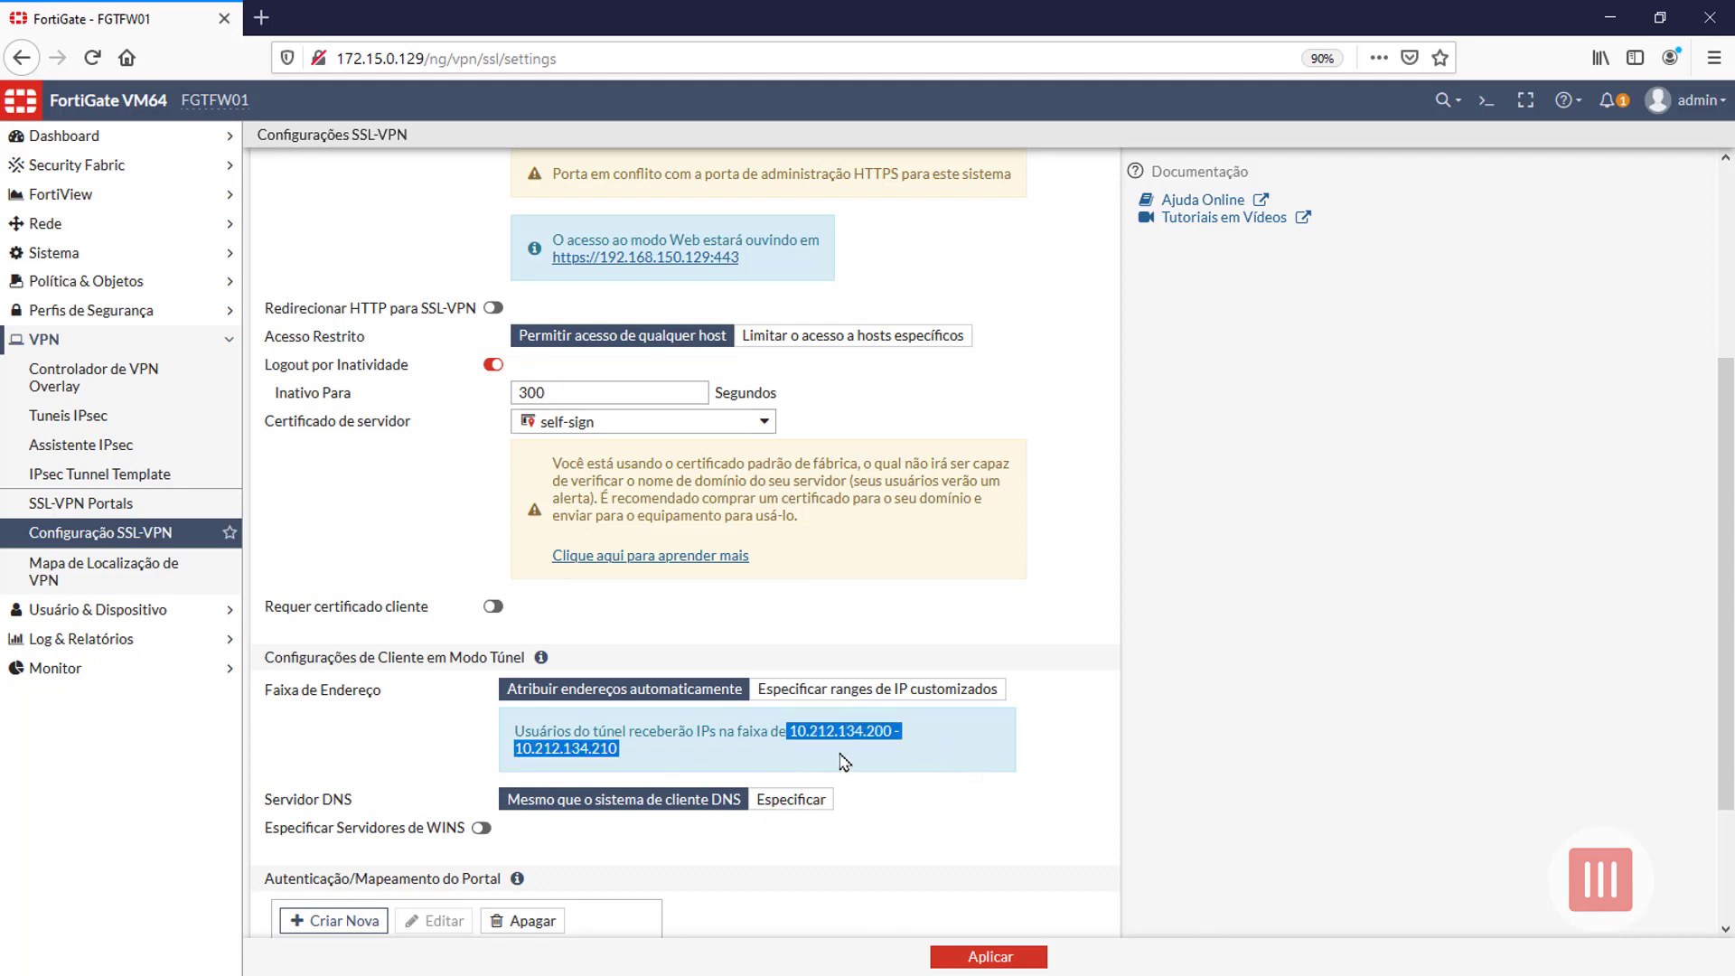
scroll(630, 904, "down", 2)
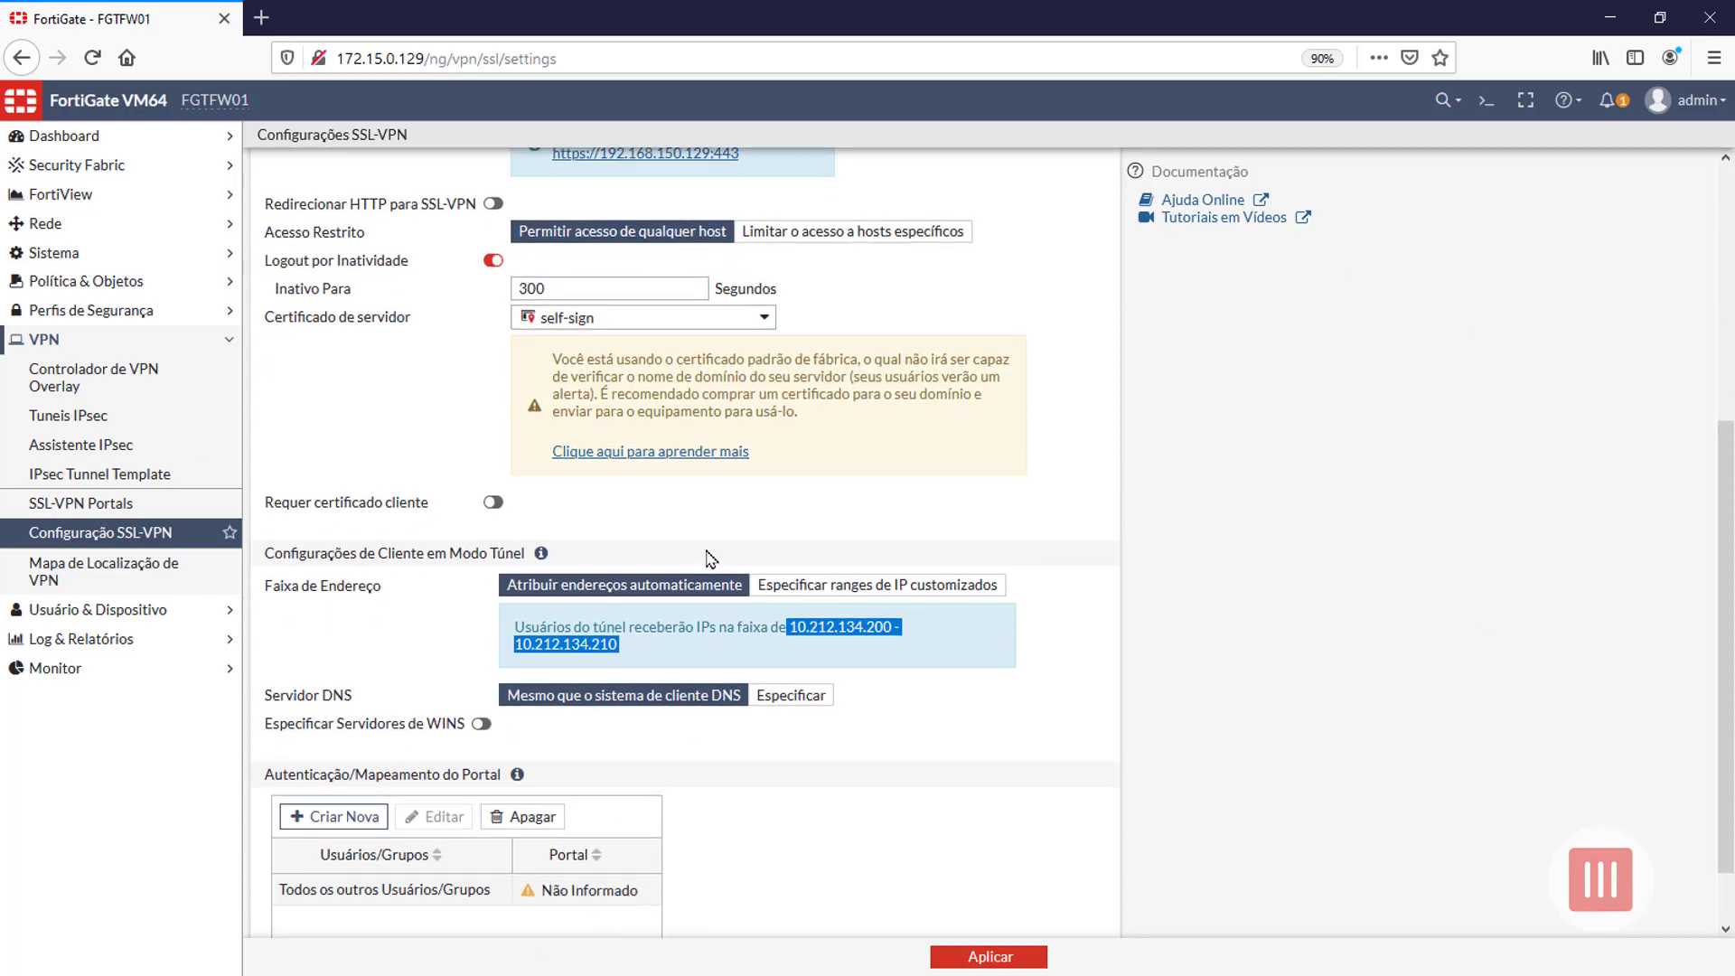
scroll(484, 747, "up", 2)
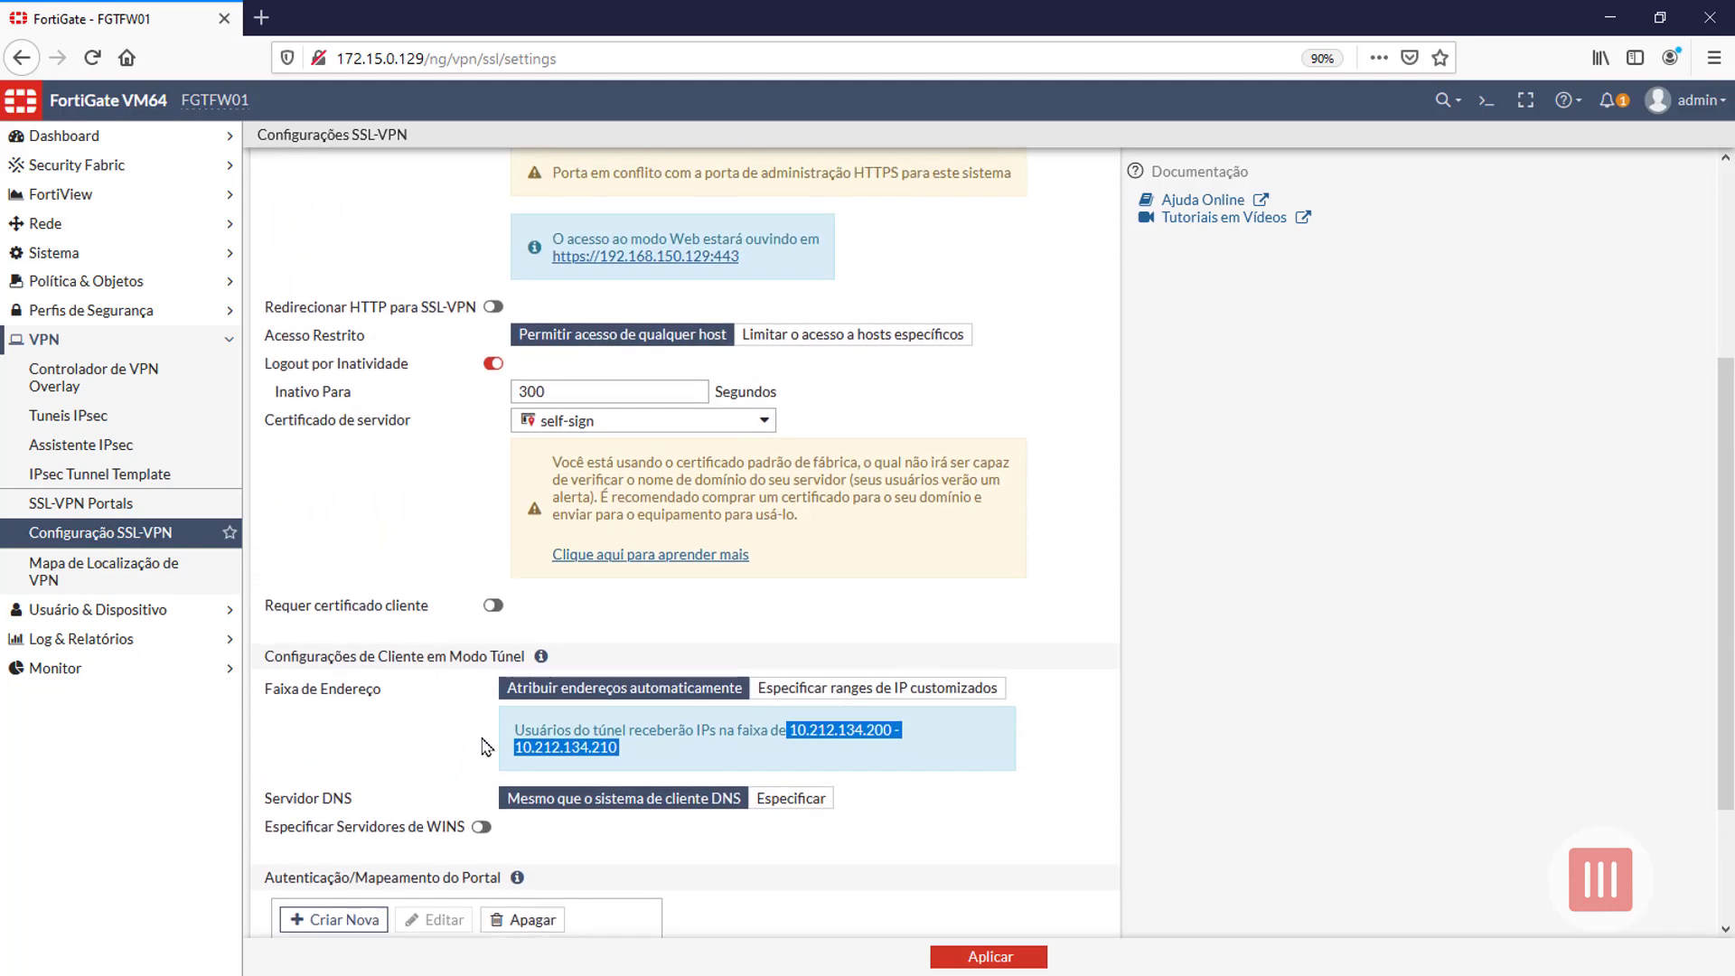
scroll(566, 723, "down", 3)
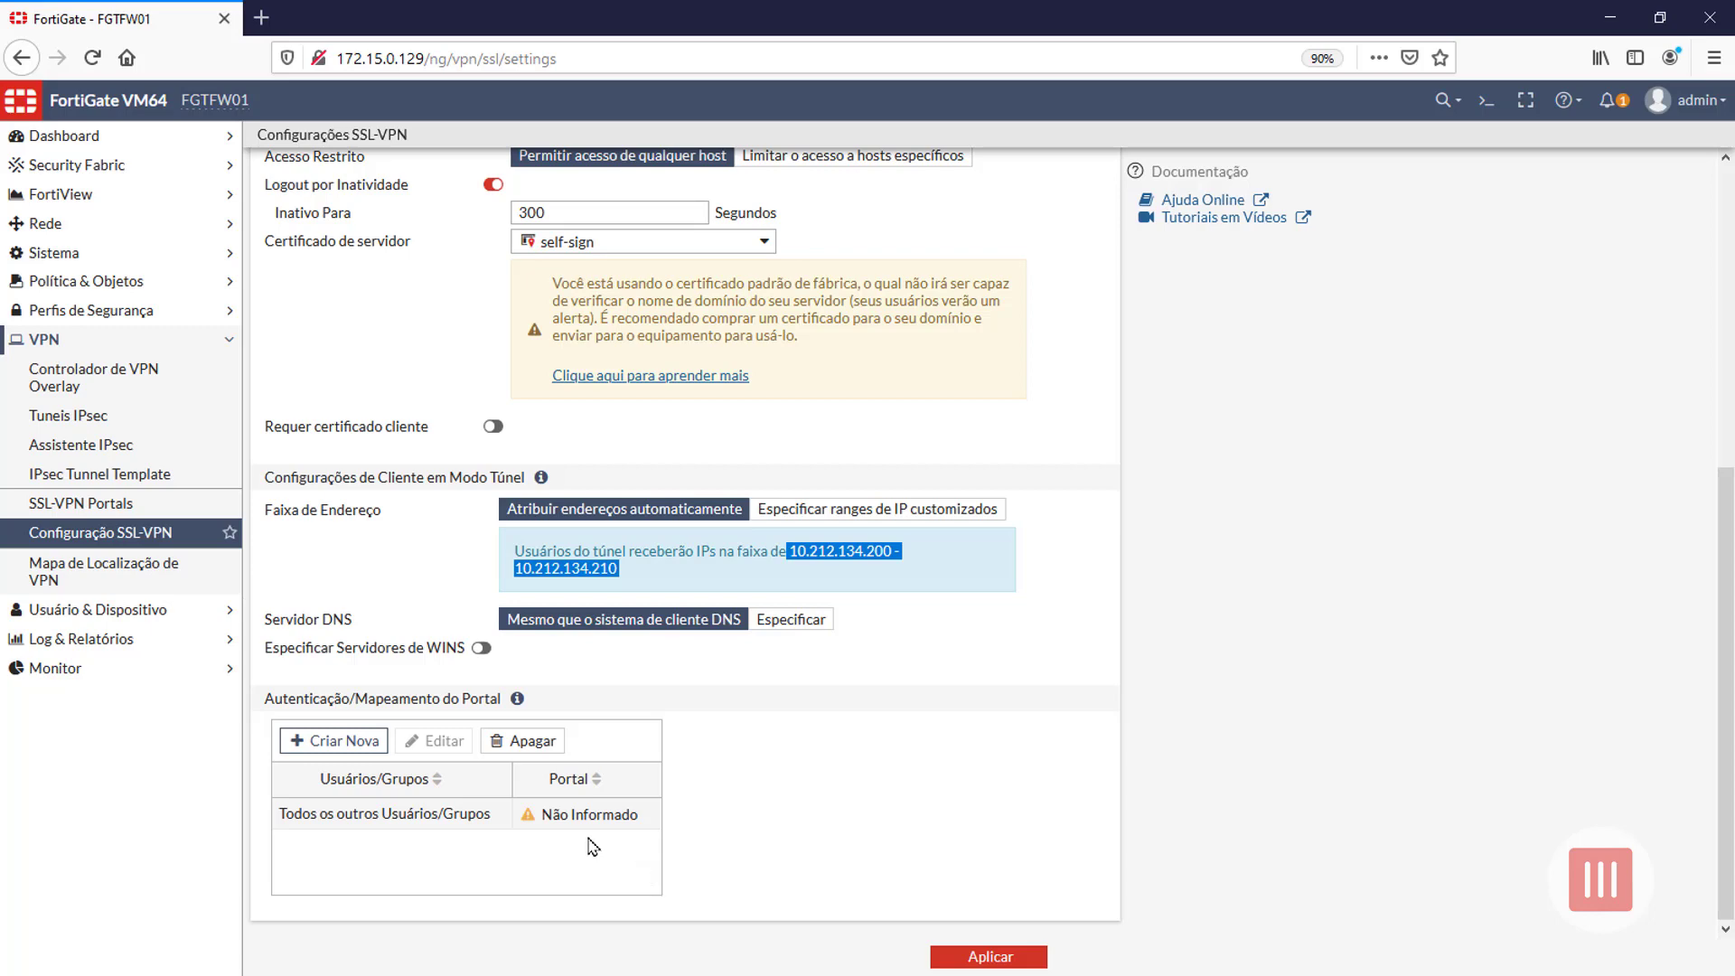
scroll(632, 867, "up", 1)
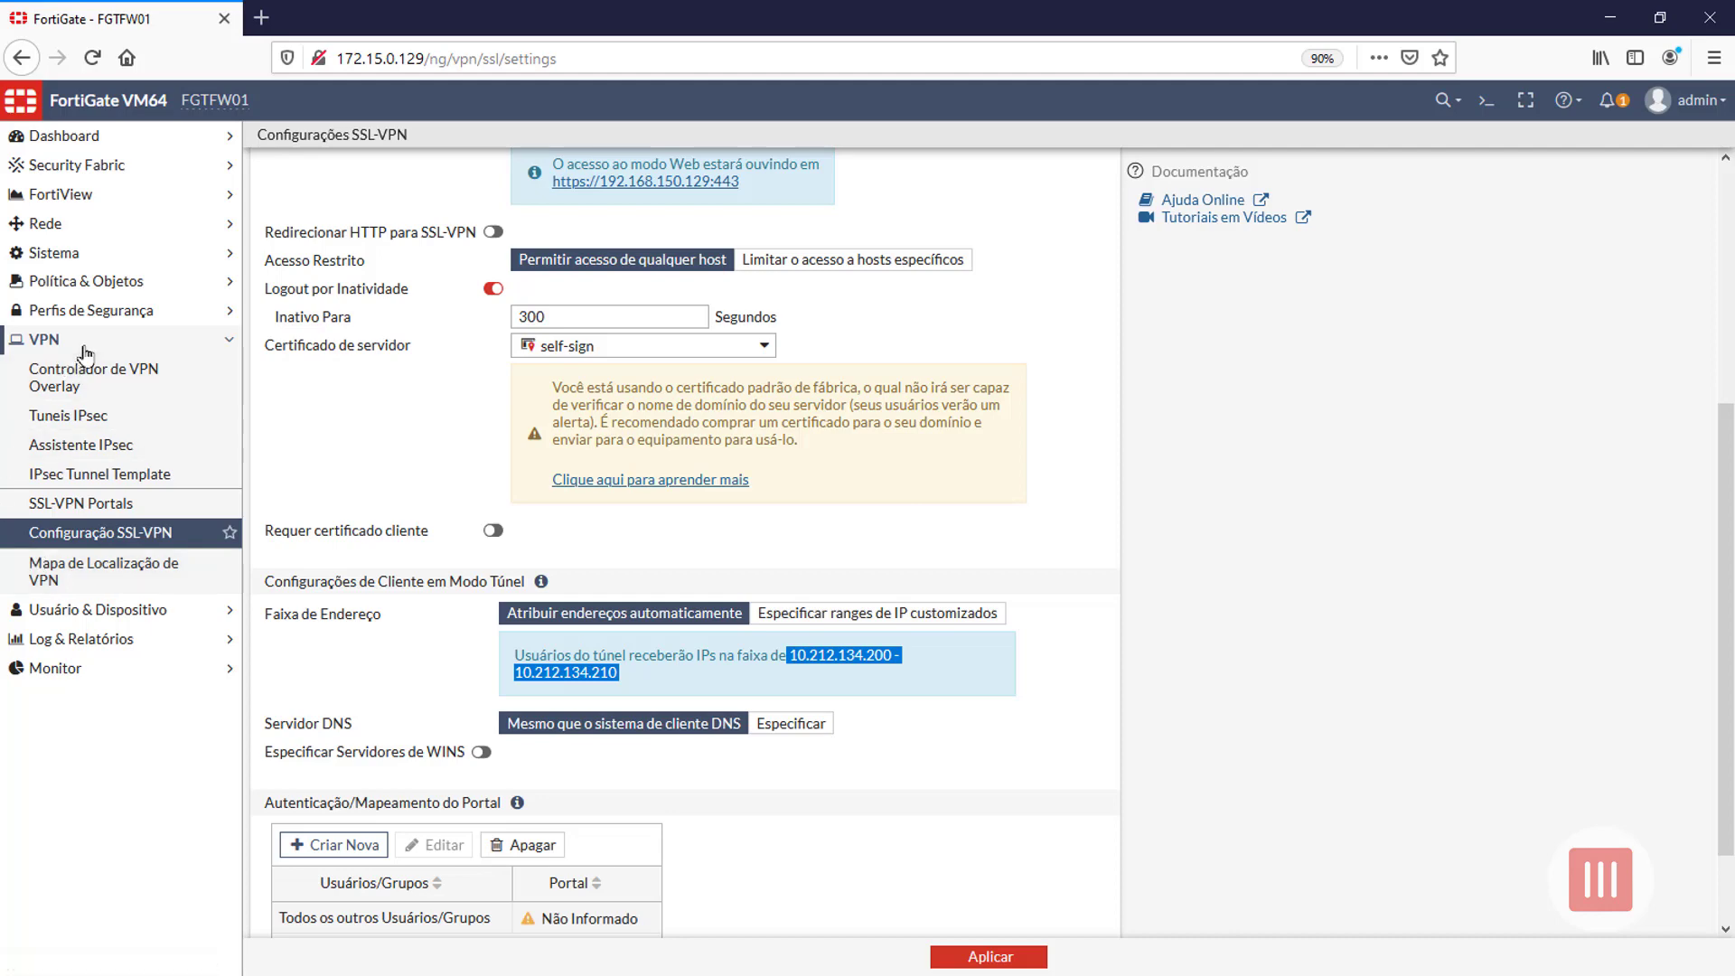
left_click(136, 562)
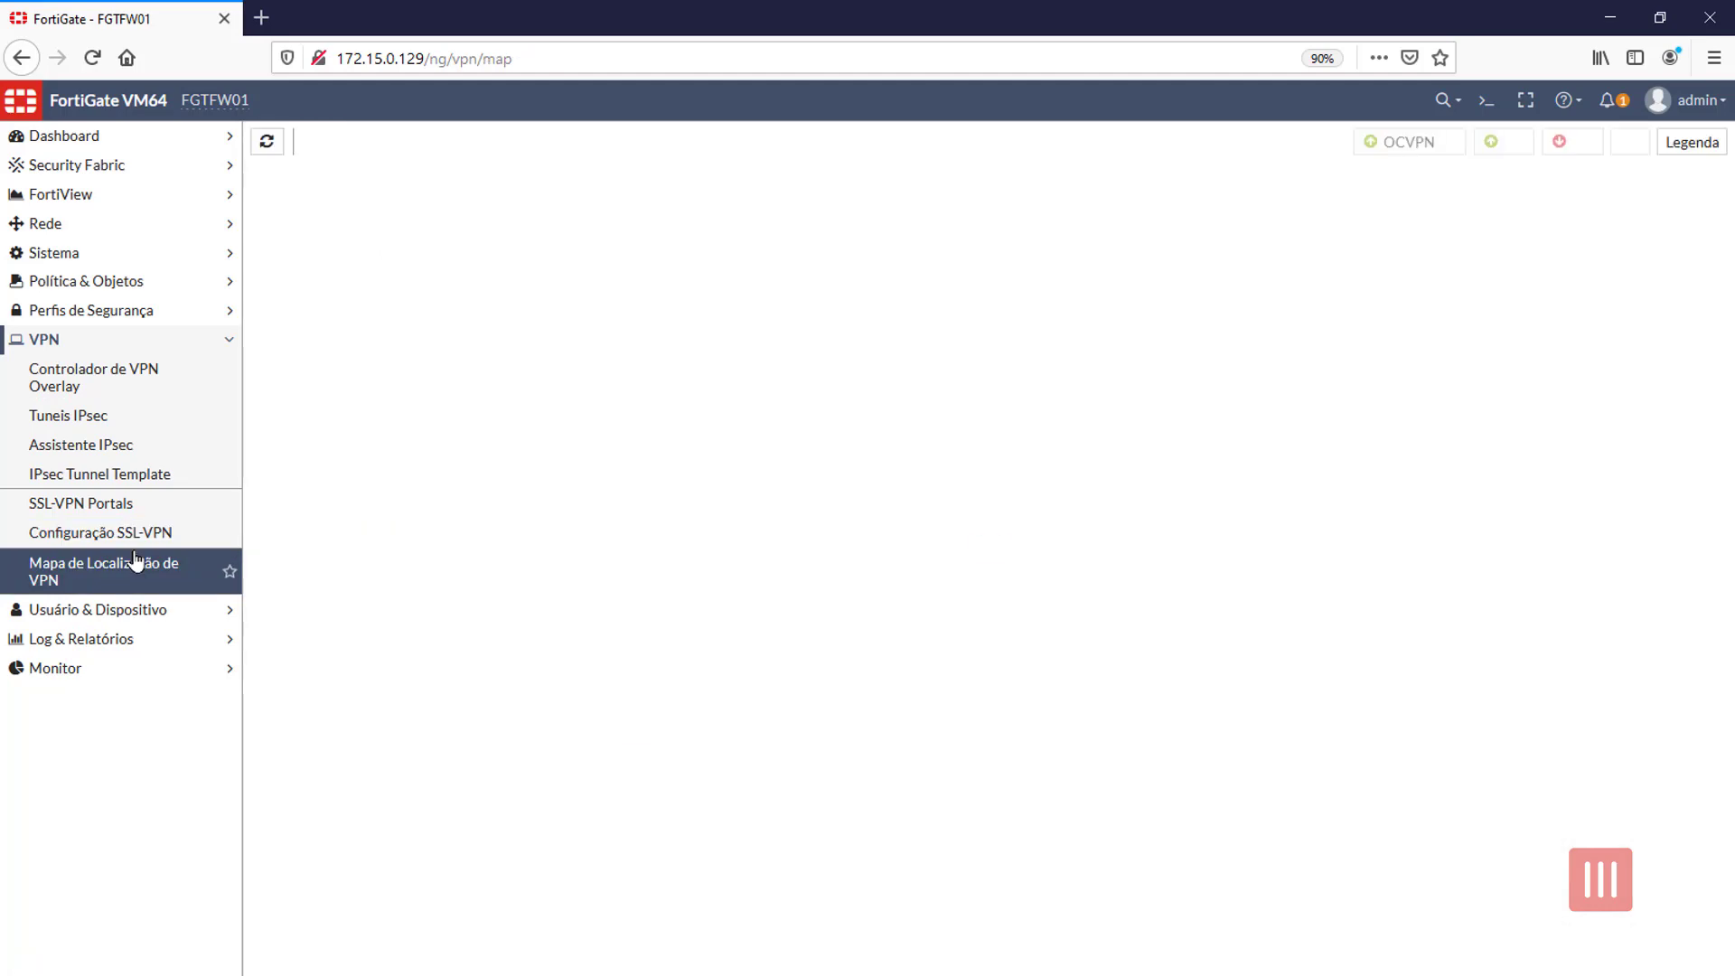